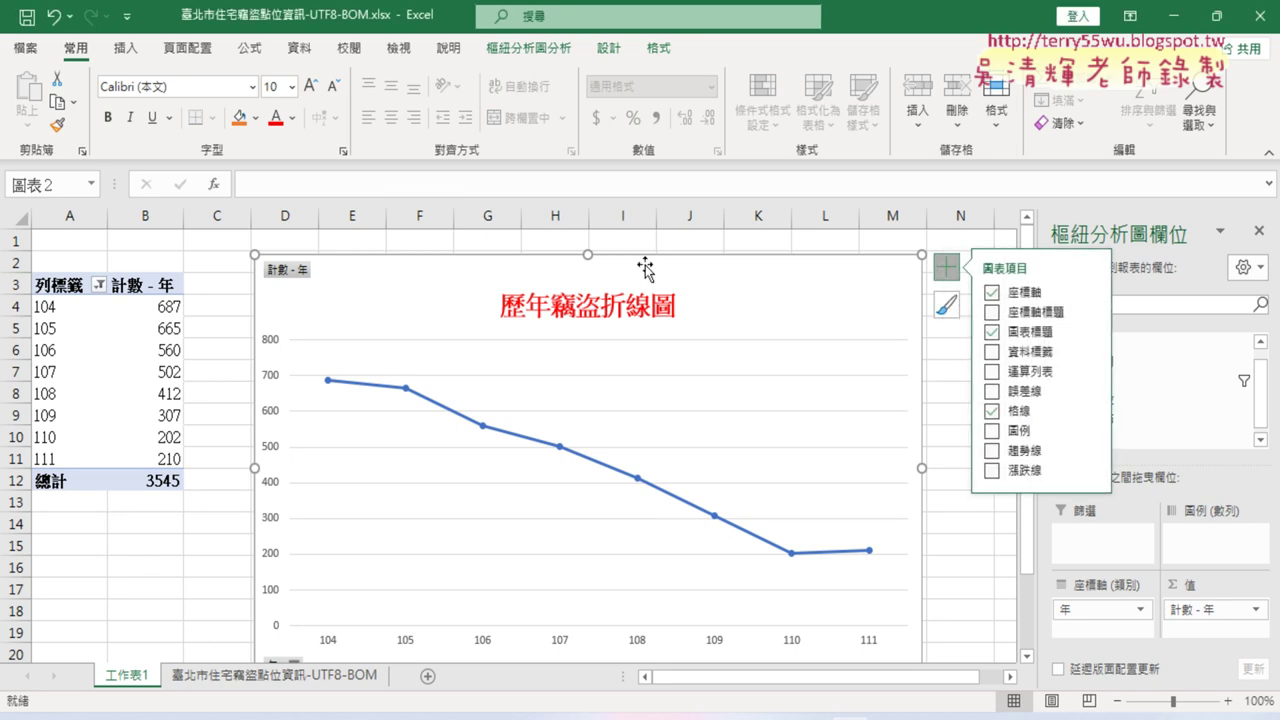
Dismiss the chart element options and check the theft count for year 109
click(955, 525)
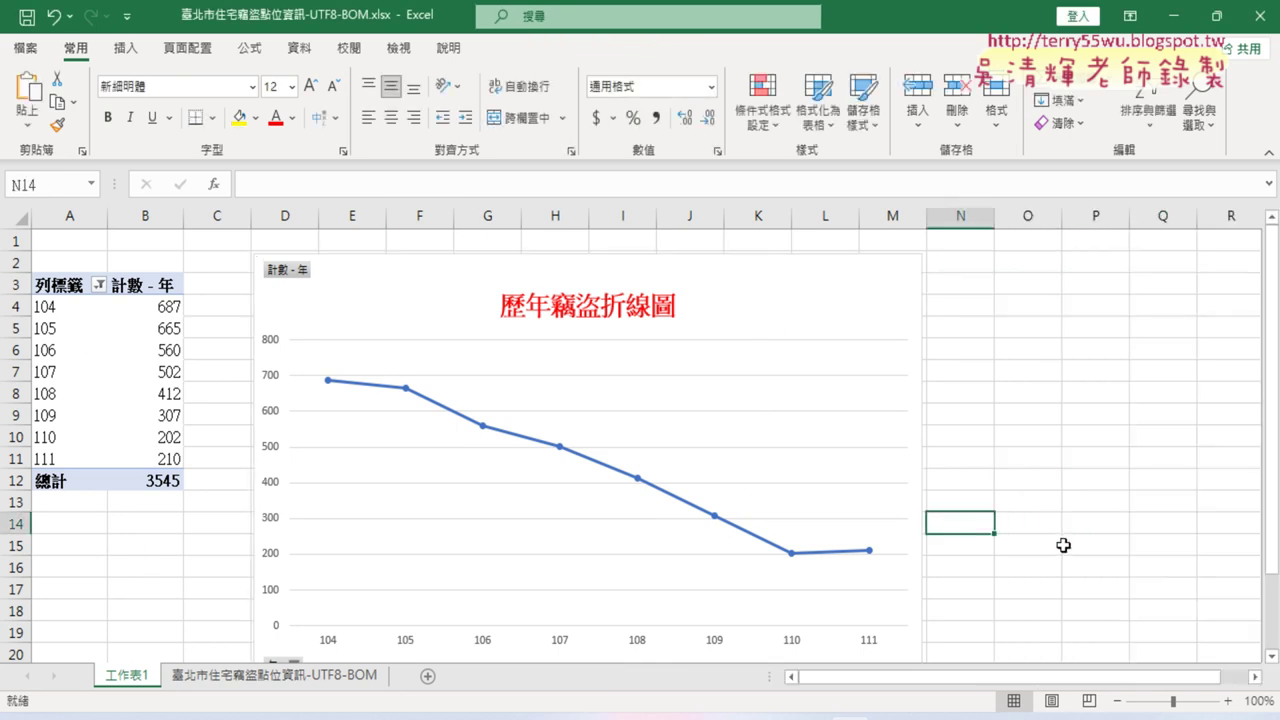
click(137, 414)
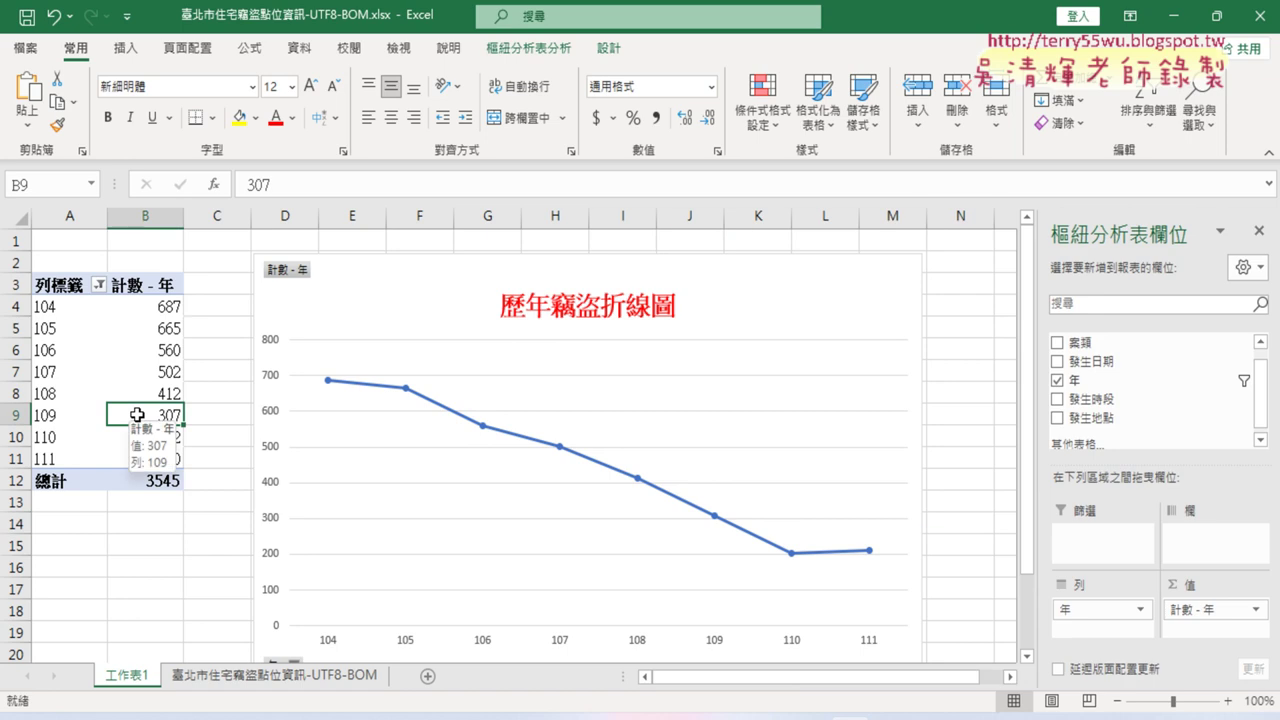
drag(1027, 466, 1030, 488)
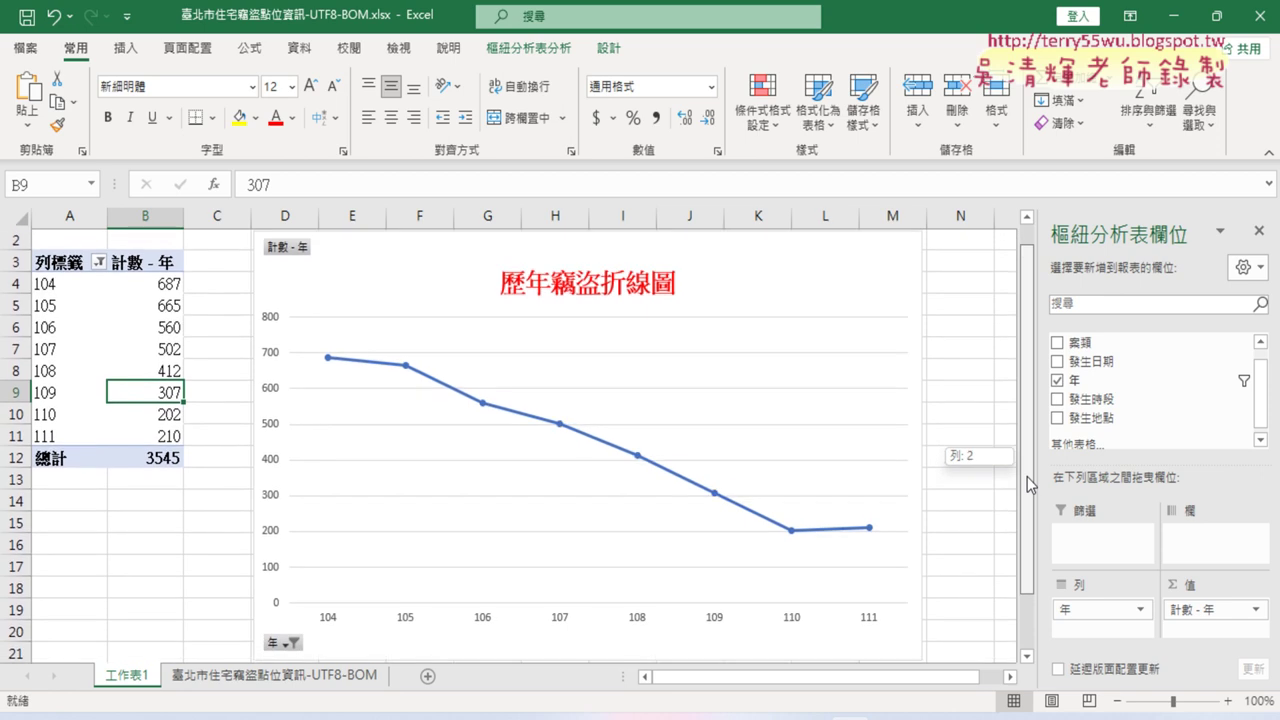
drag(1031, 487, 1035, 481)
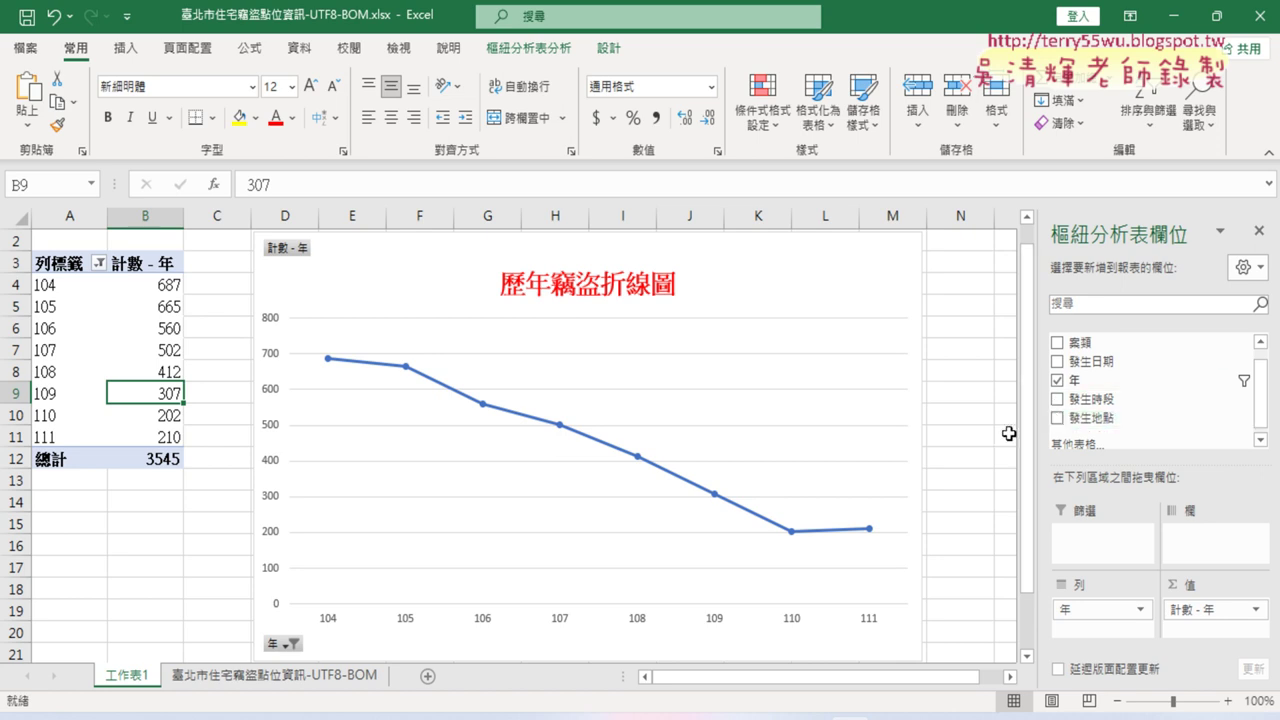
Copy the chart title text 歷年竊盜折線圖
click(545, 285)
drag(500, 285, 678, 285)
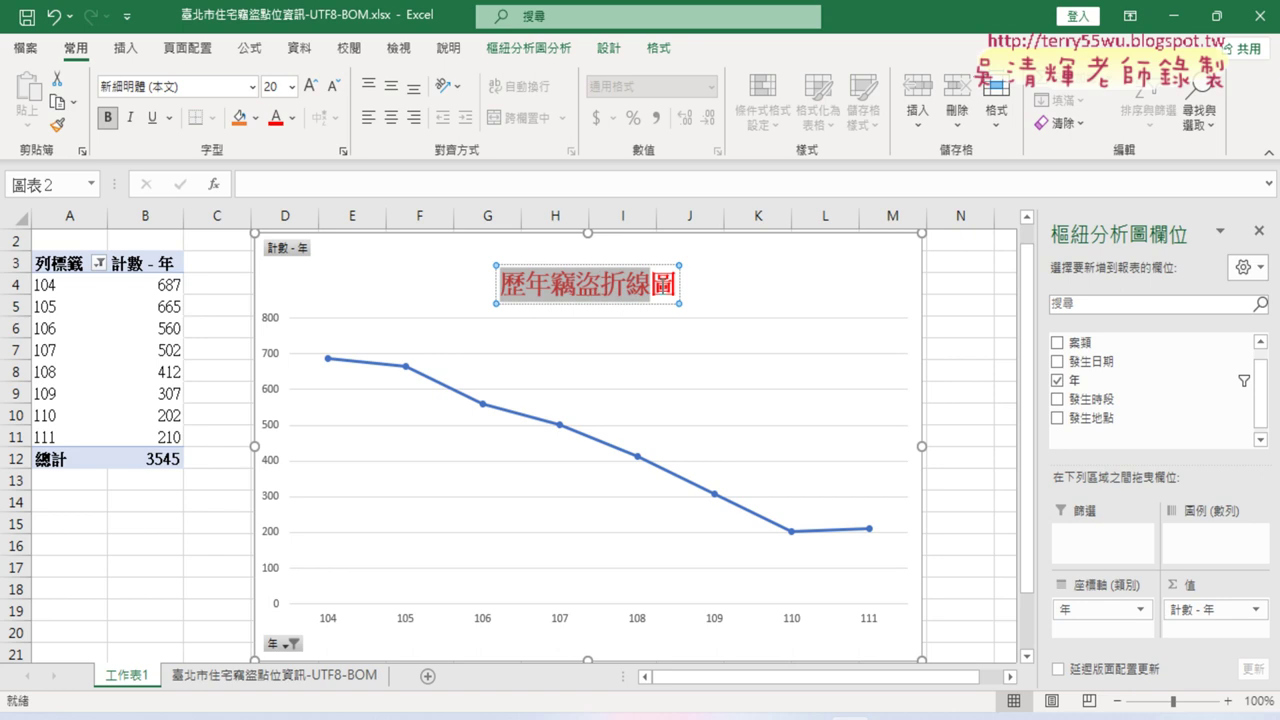
key(ctrl+c)
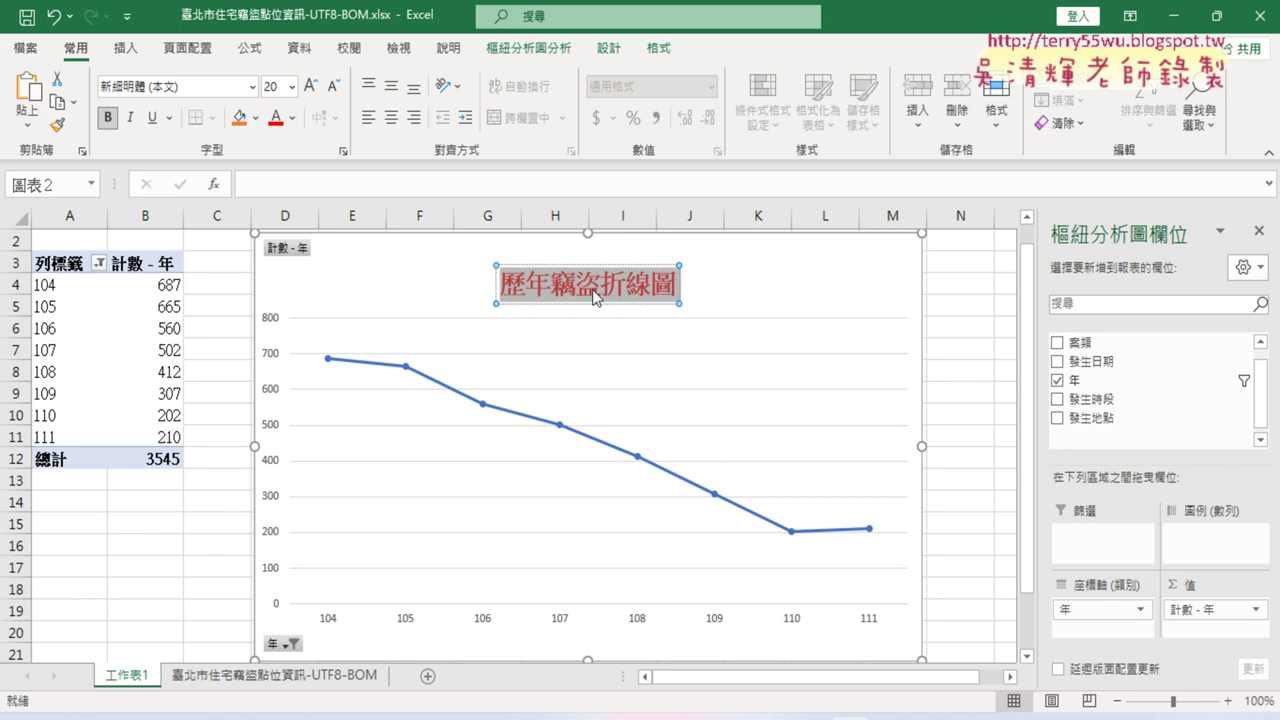
right_click(596, 296)
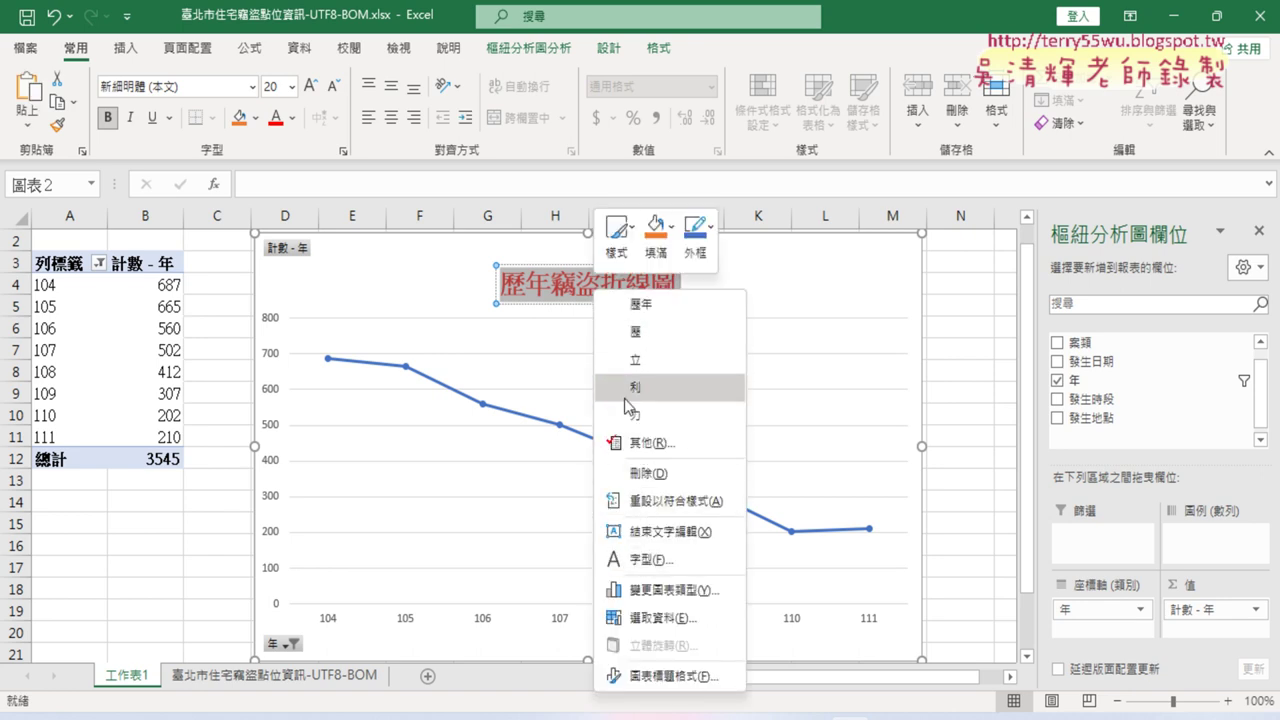
click(556, 302)
click(521, 284)
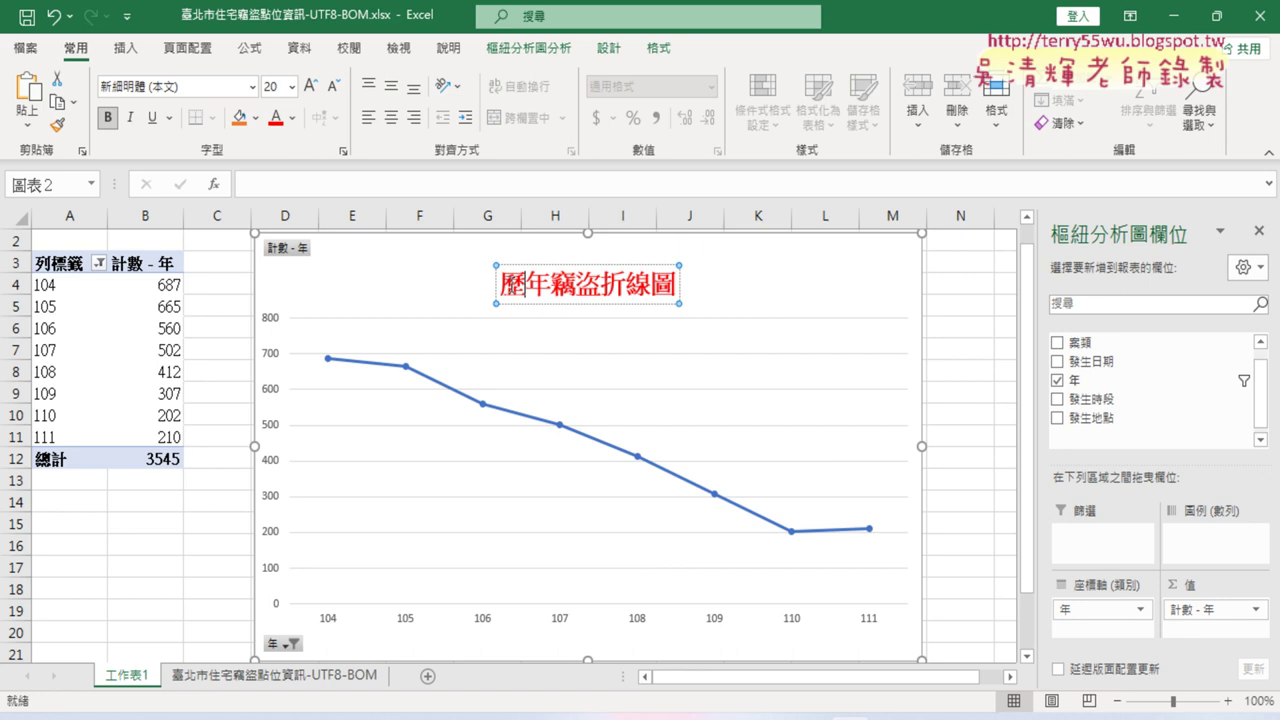
drag(500, 284, 676, 298)
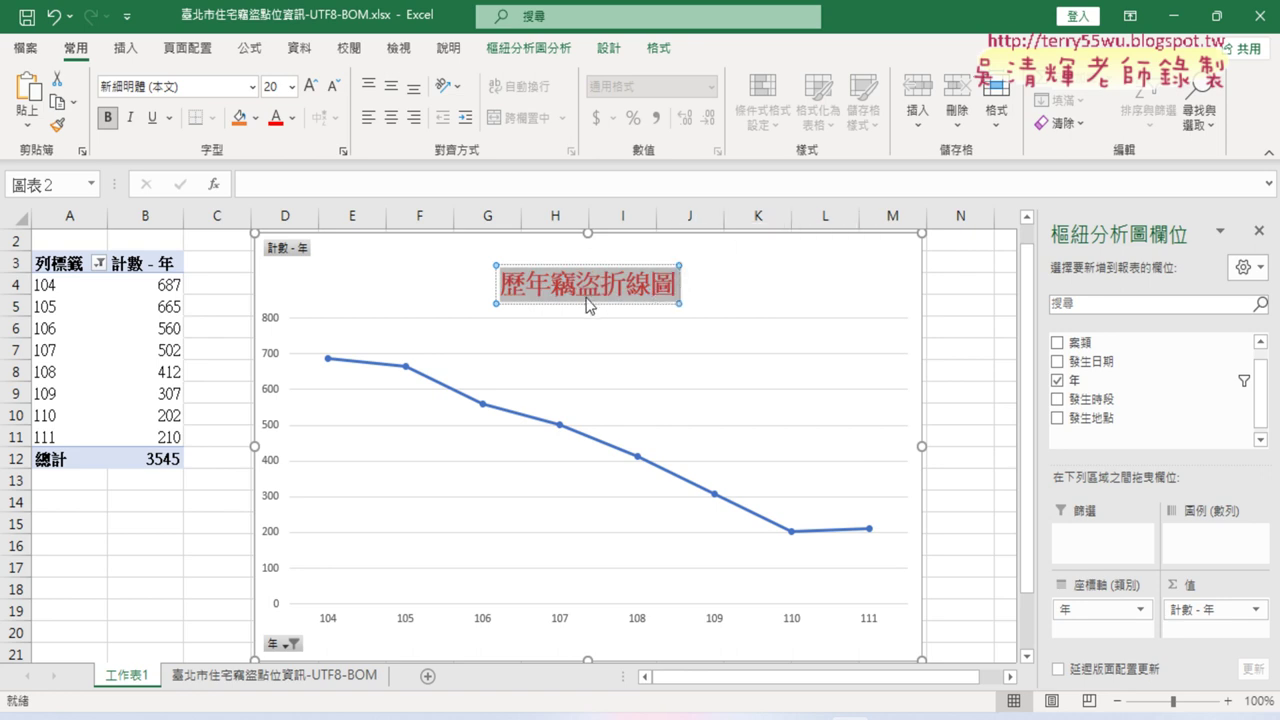
Rename sheet 工作表1 to 歷年竊盜折線圖
click(127, 678)
double_click(127, 676)
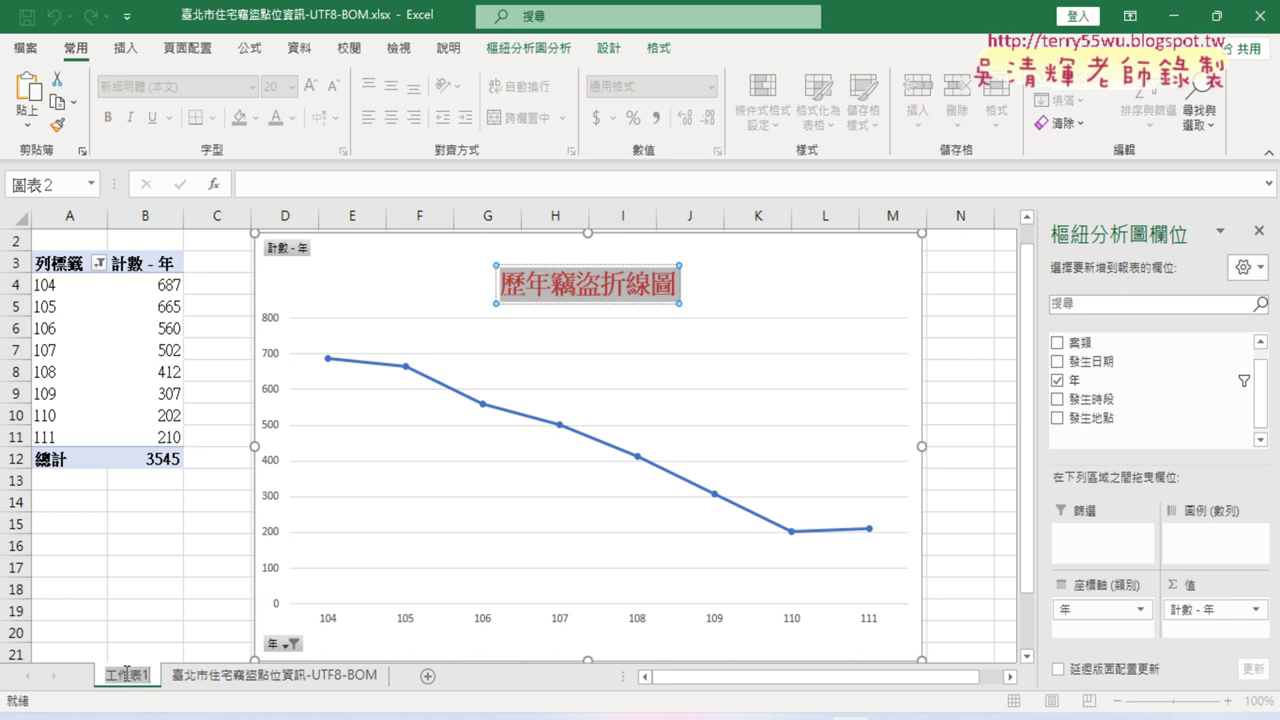
text(歷年竊盜折線圖)
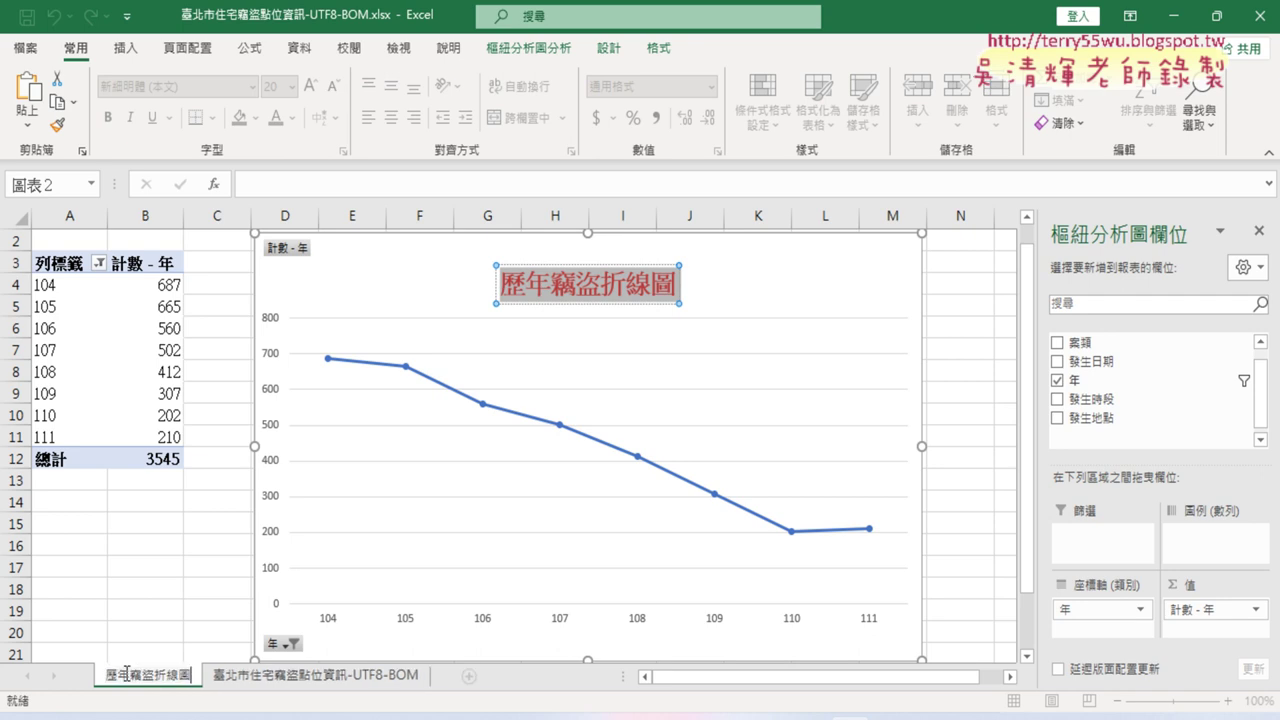
click(308, 676)
click(150, 678)
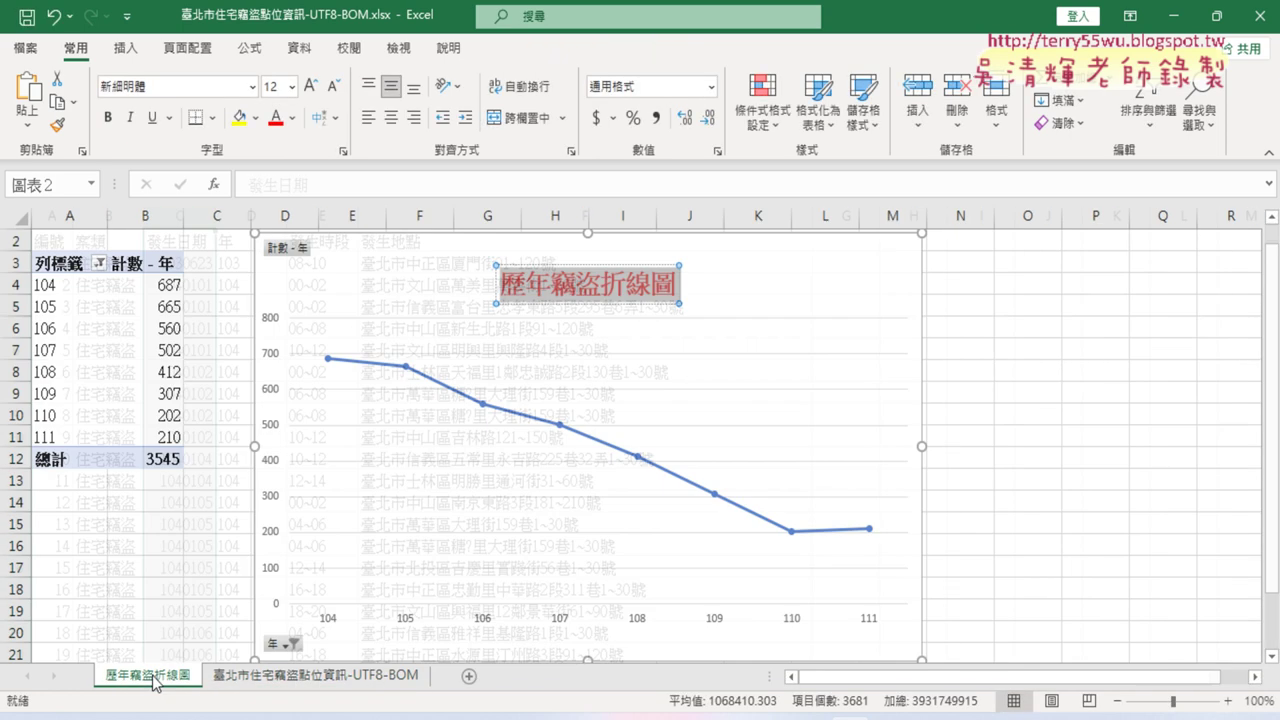
click(161, 527)
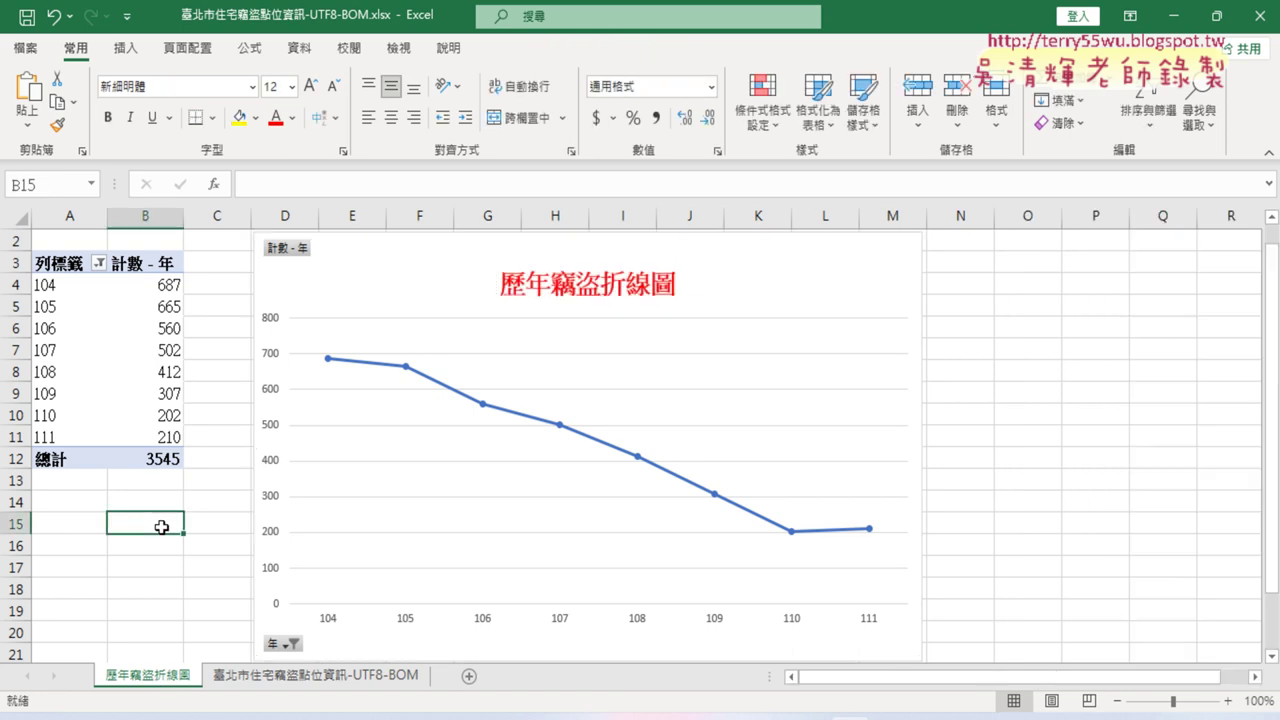
Switch to the 臺北市住宅竊盜點位資訊-UTF8-BOM sheet and inspect the 年 column and the F2–F8 addresses
click(320, 676)
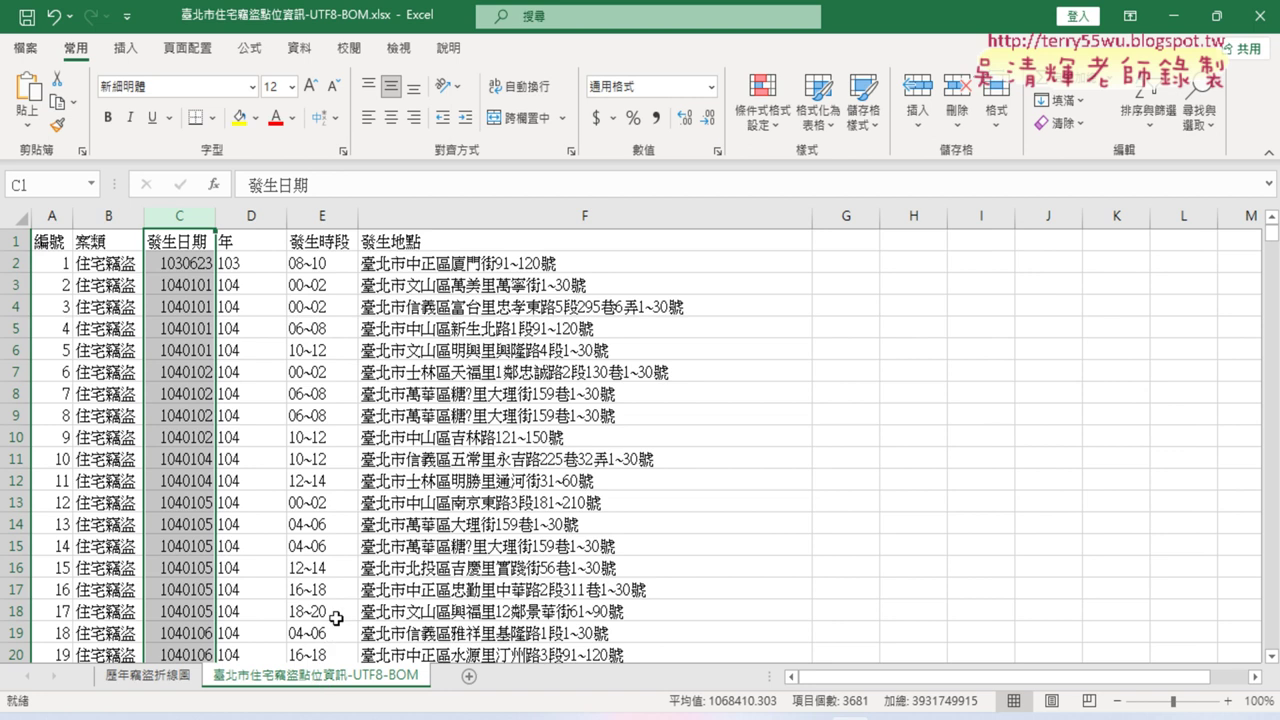
click(252, 210)
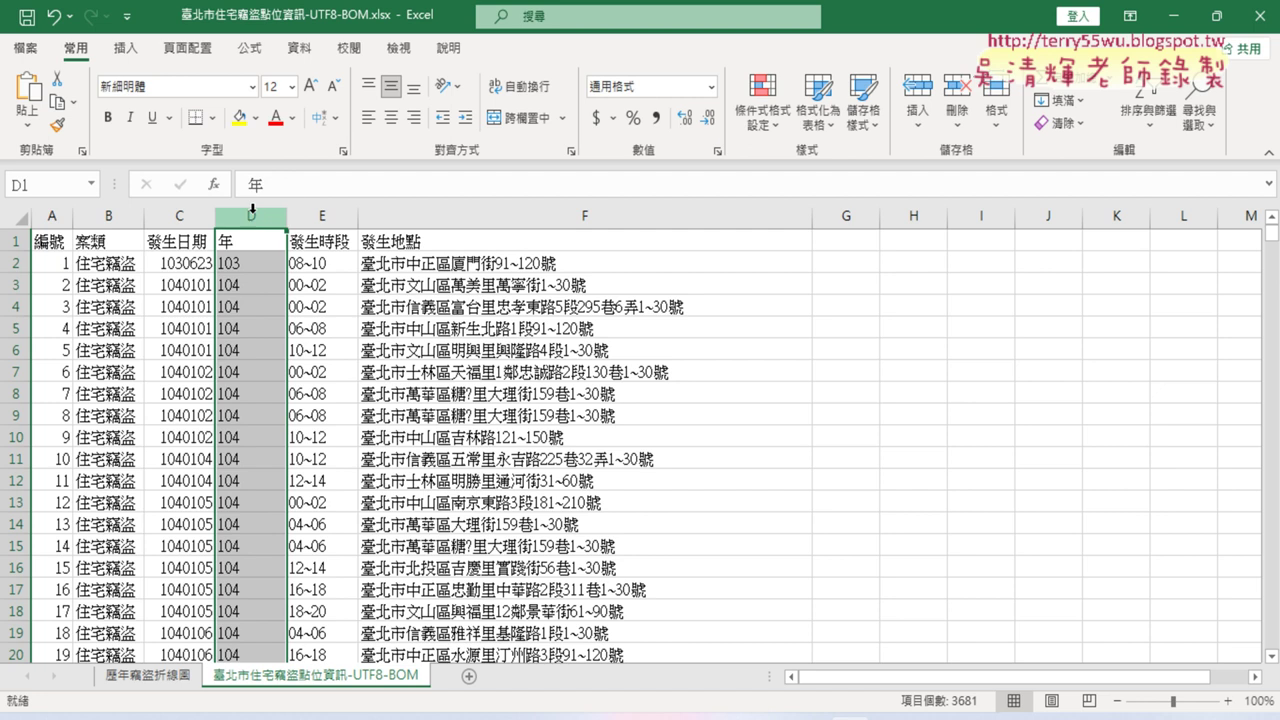
click(497, 212)
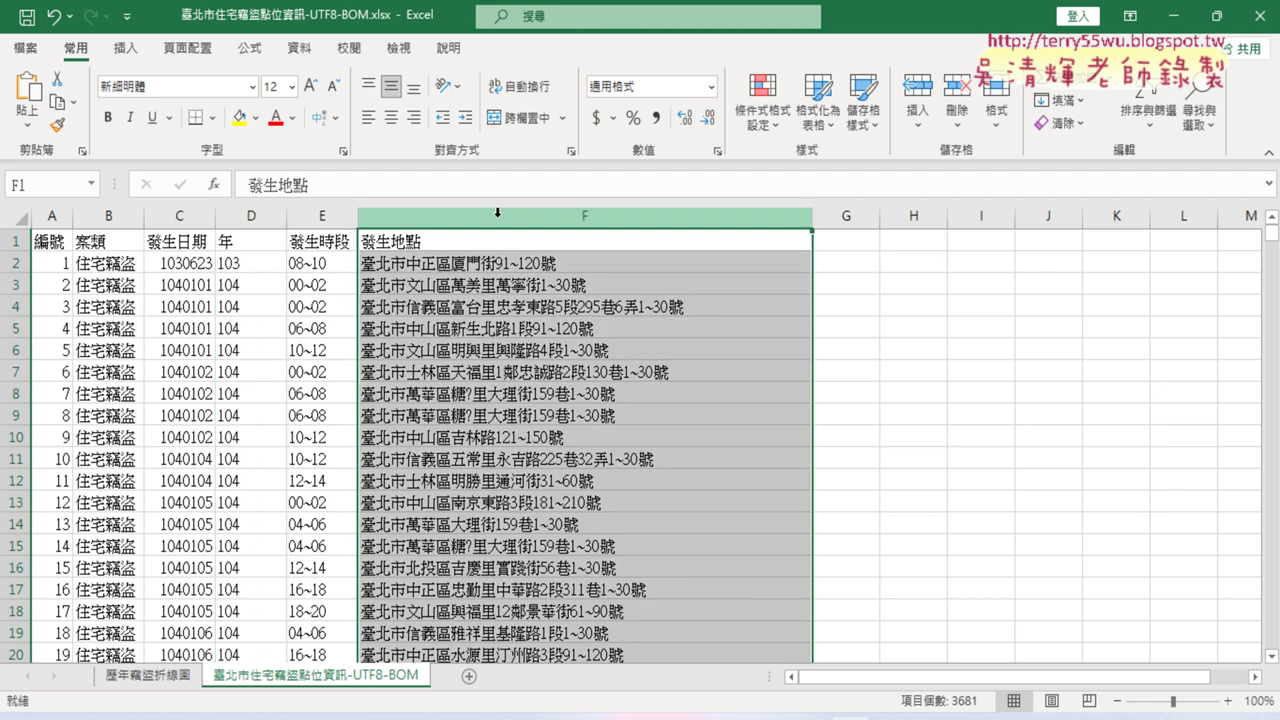
click(425, 268)
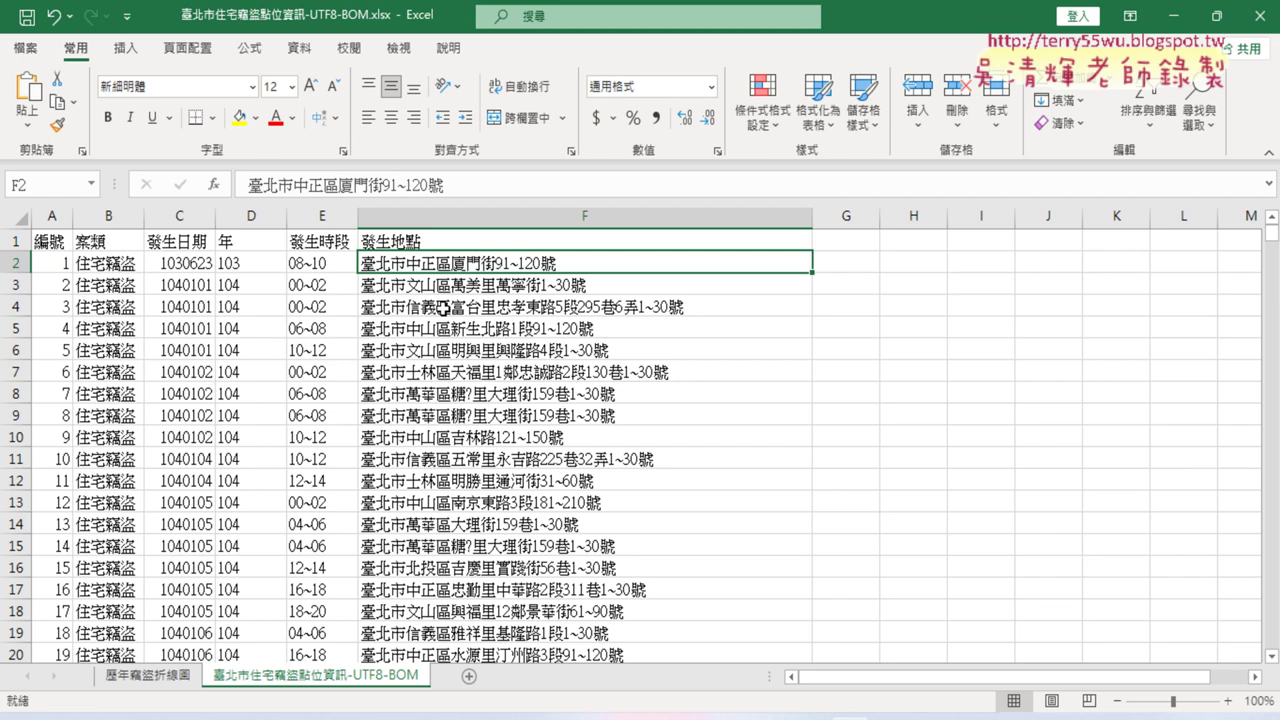
click(442, 308)
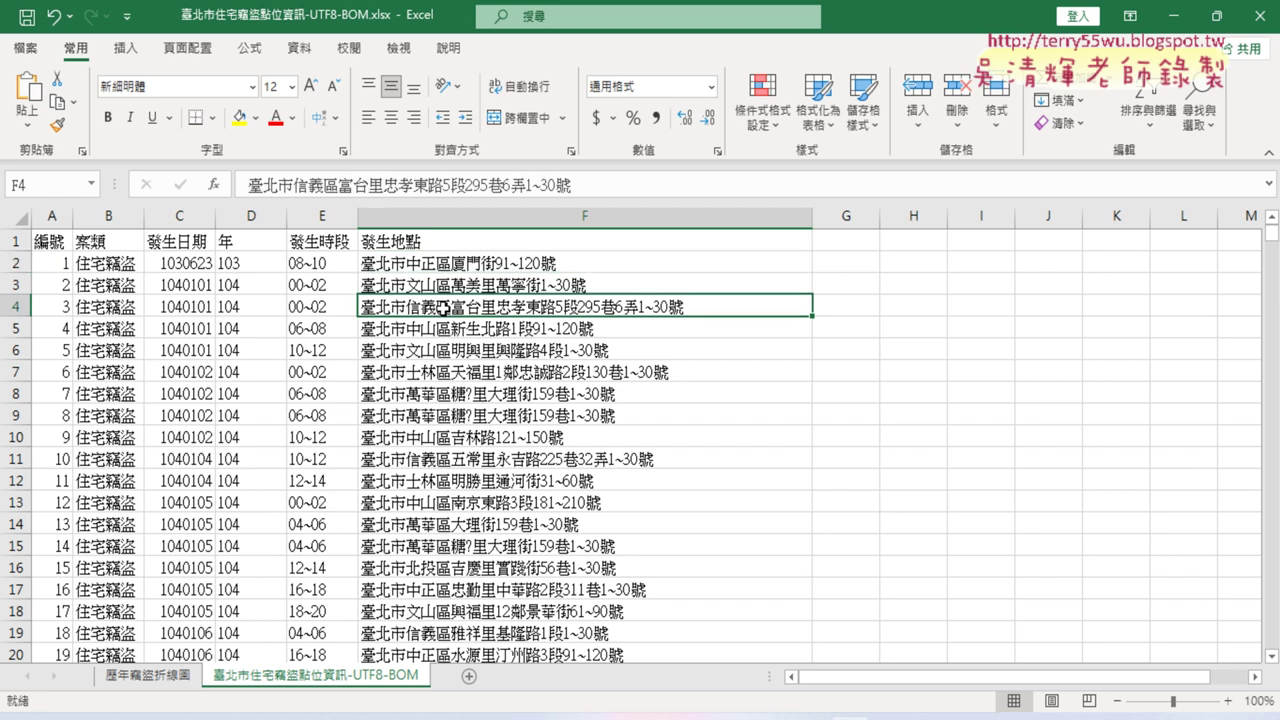
click(441, 266)
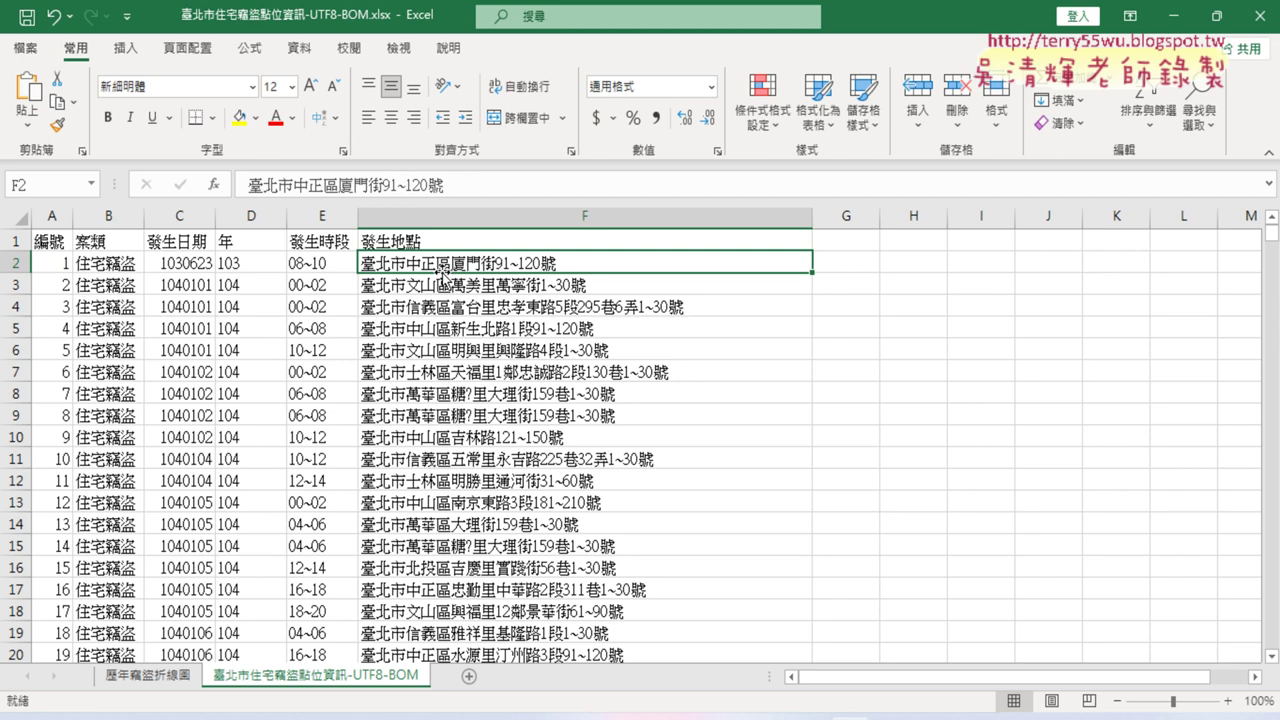
click(444, 286)
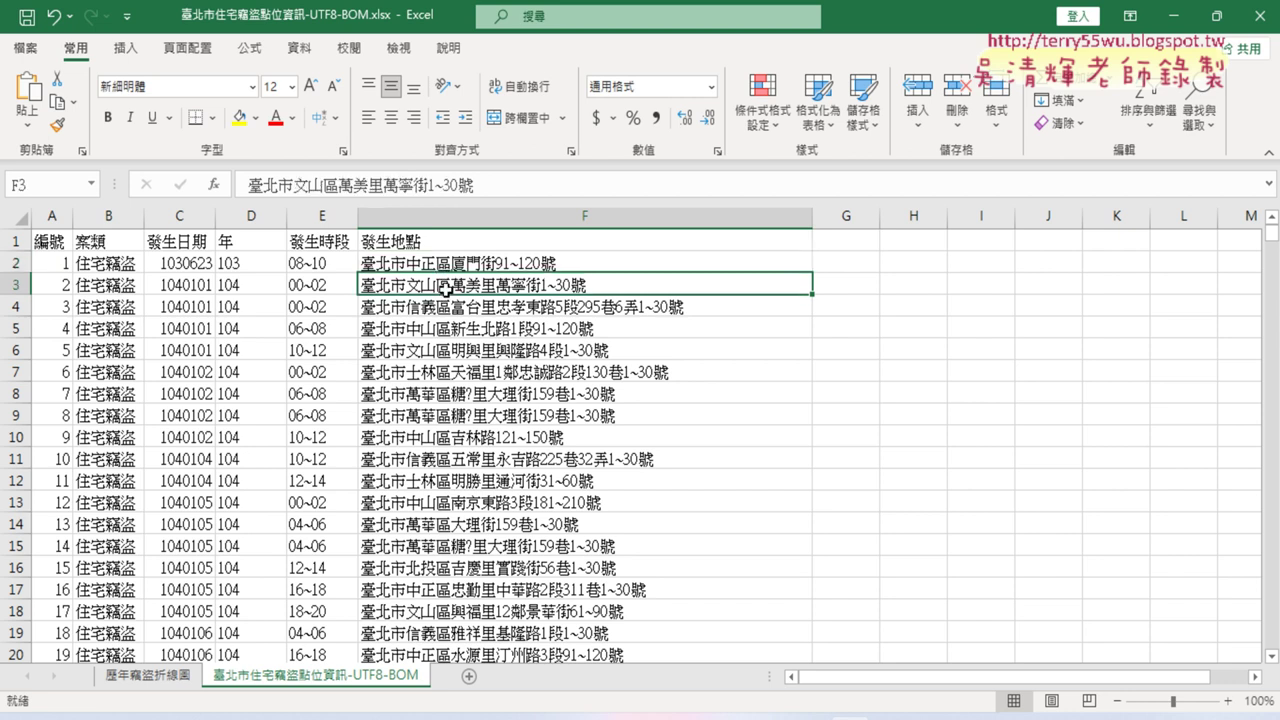
click(450, 372)
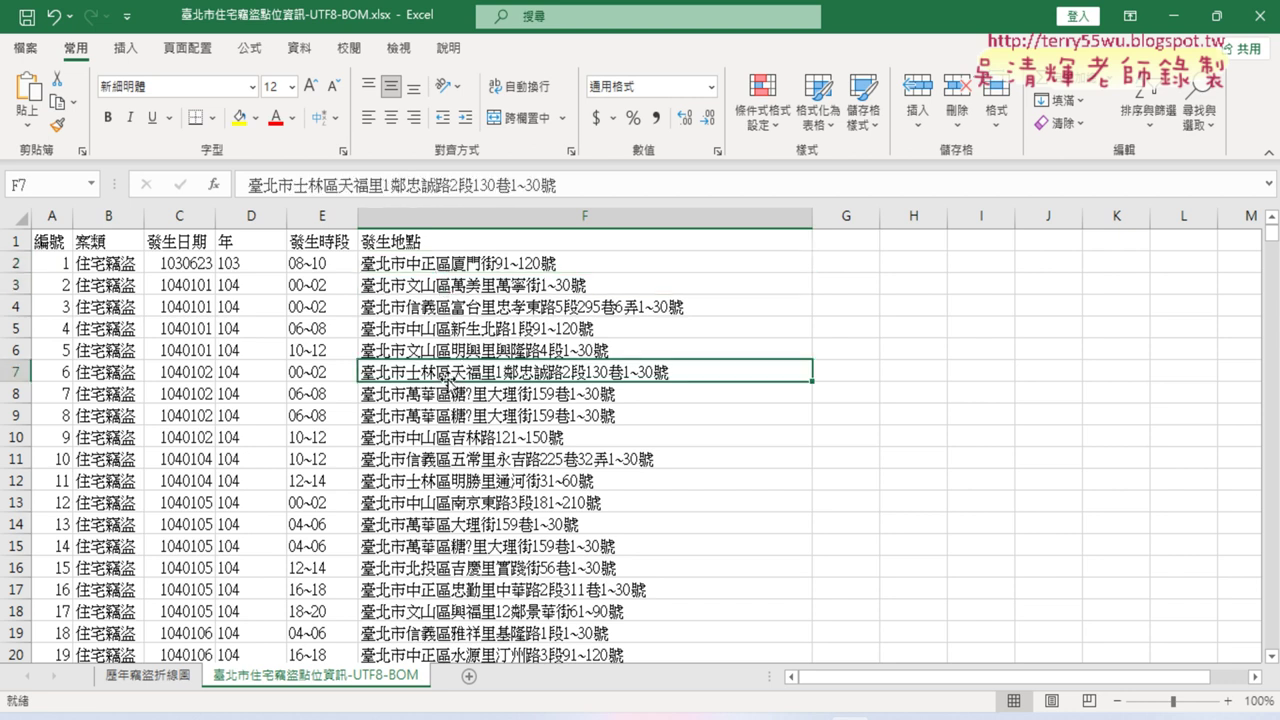
click(448, 393)
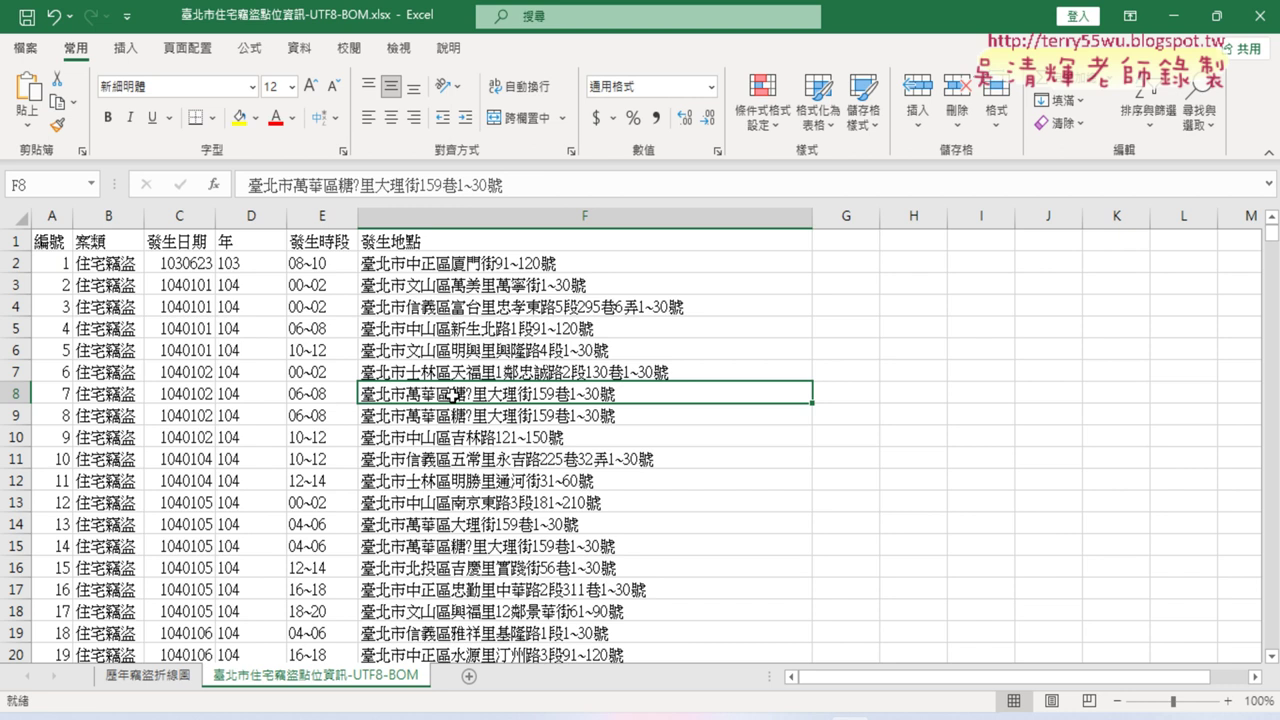
Mark the district 中正區 that follows the 臺北市 prefix in the F2 address, as column G's source
click(521, 212)
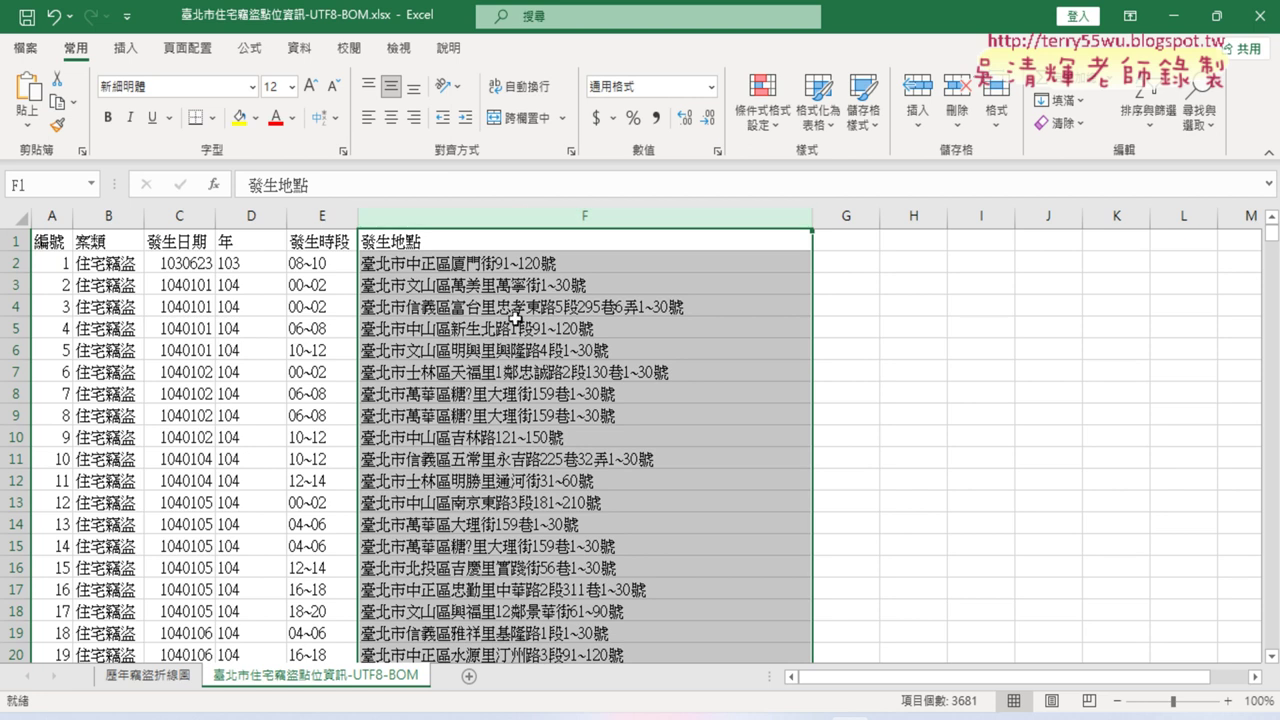
click(432, 264)
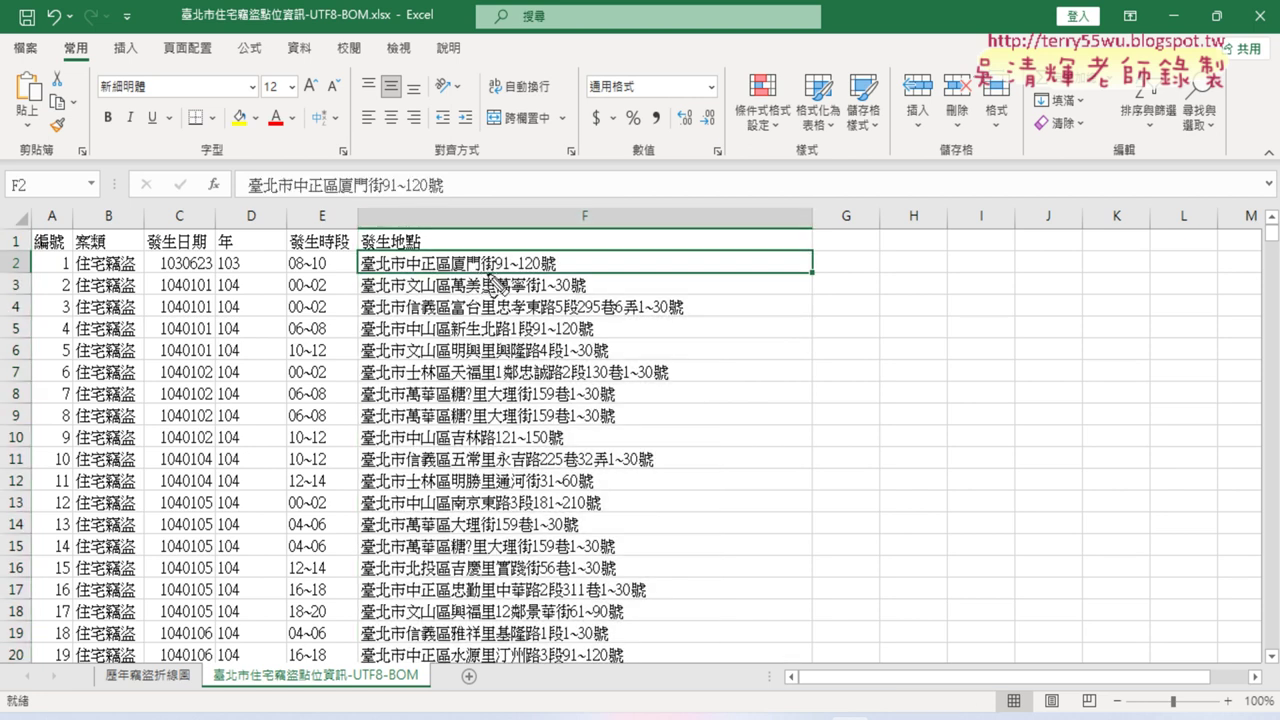
drag(404, 256, 404, 298)
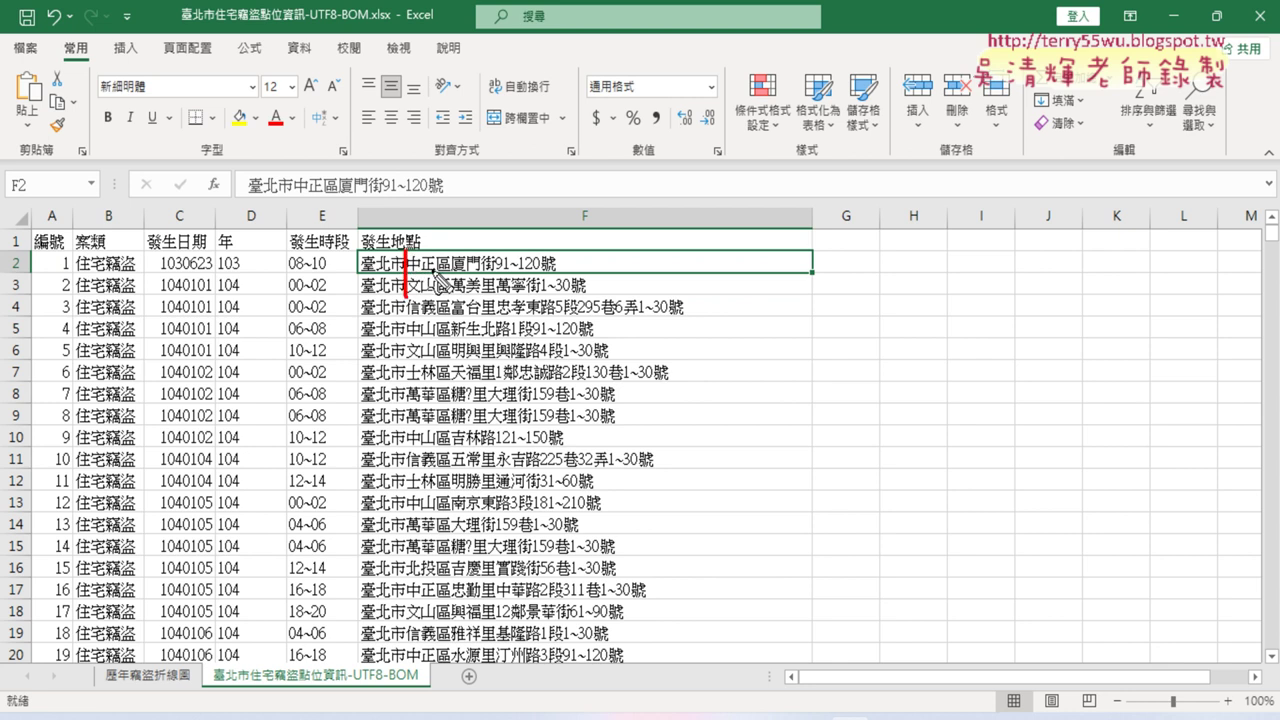
drag(454, 252, 454, 280)
drag(358, 283, 398, 283)
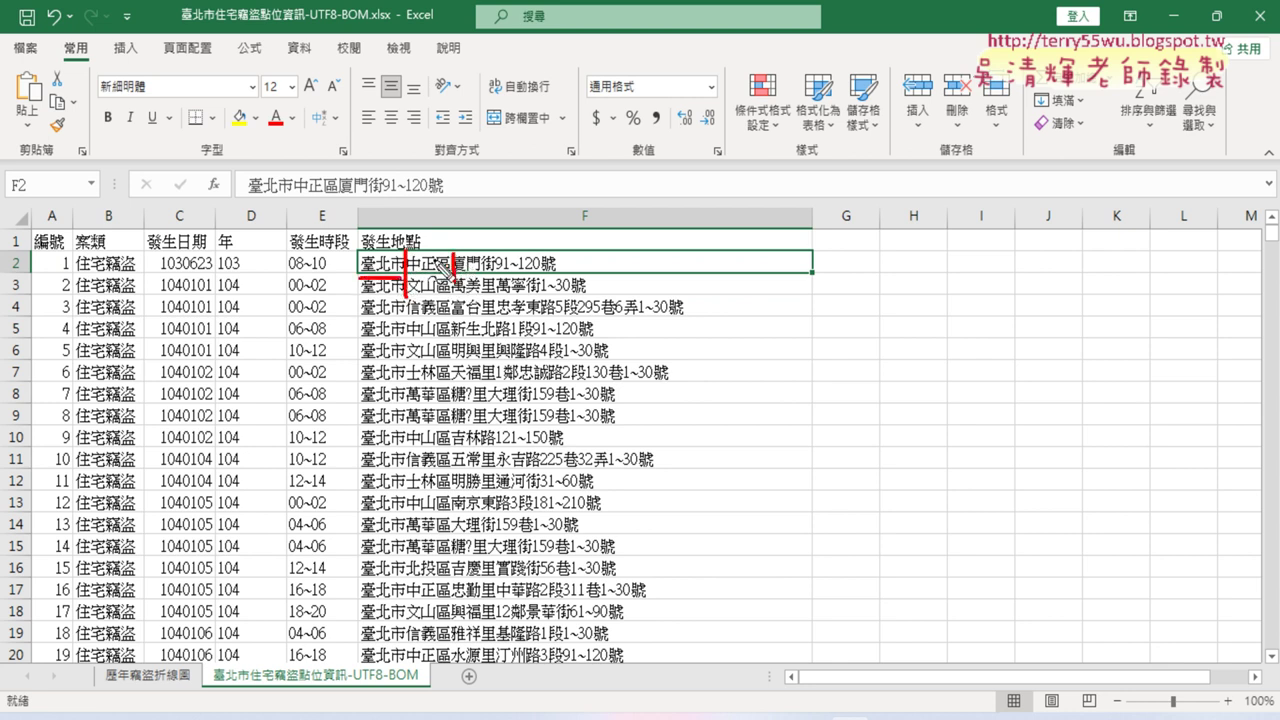
mouse_move(437, 252)
mouse_down()
mouse_move(836, 224)
mouse_move(833, 248)
mouse_move(842, 236)
mouse_up()
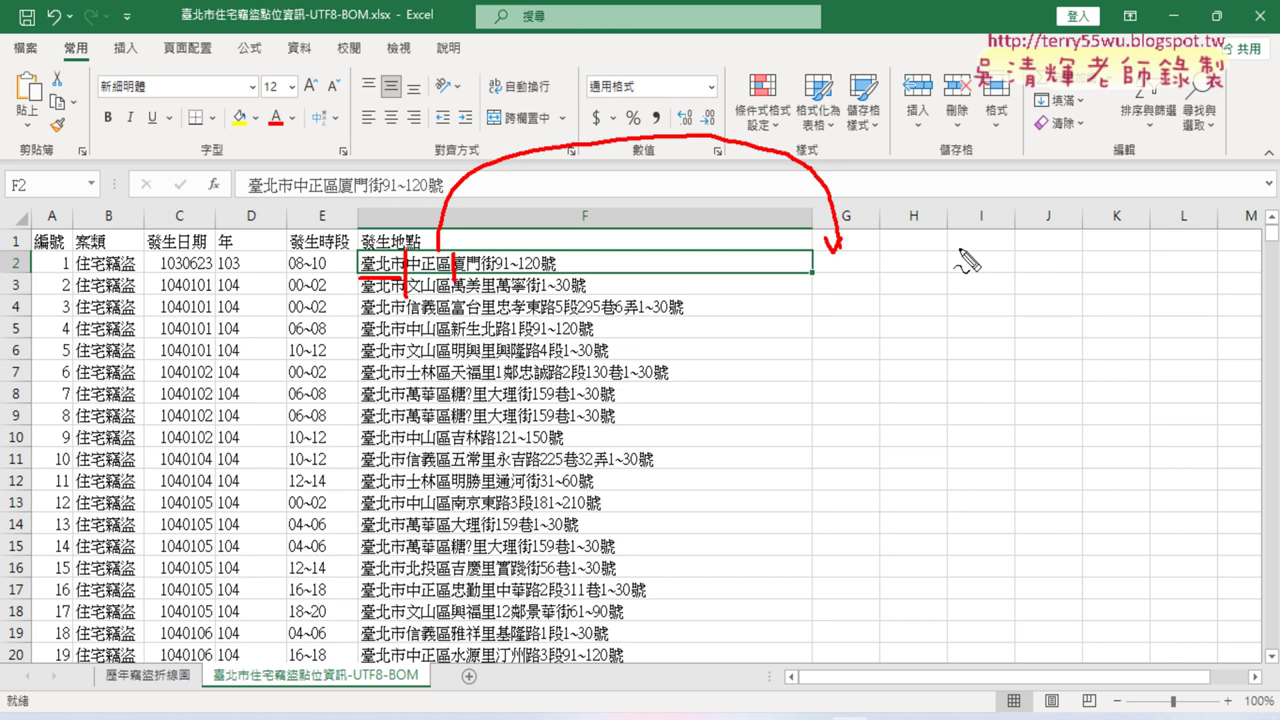
key(Escape)
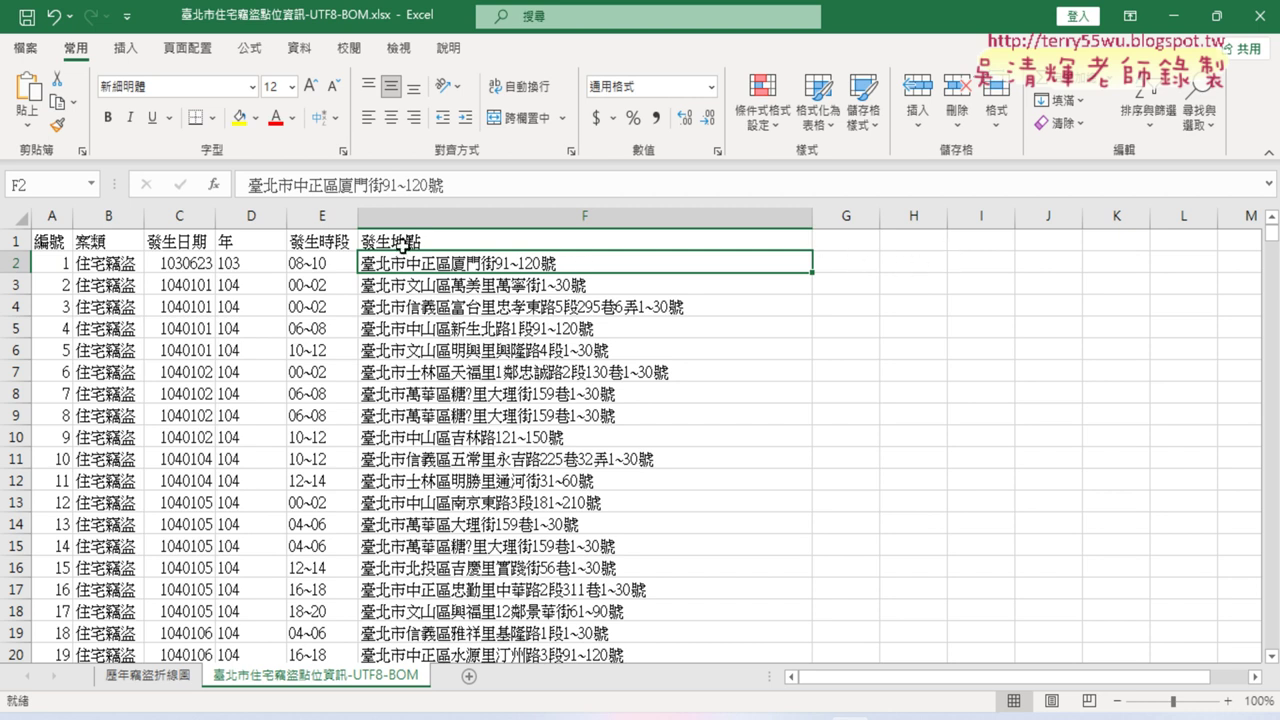
Enter the heading 區 in cell G1, next to the 發生地點 column
click(448, 216)
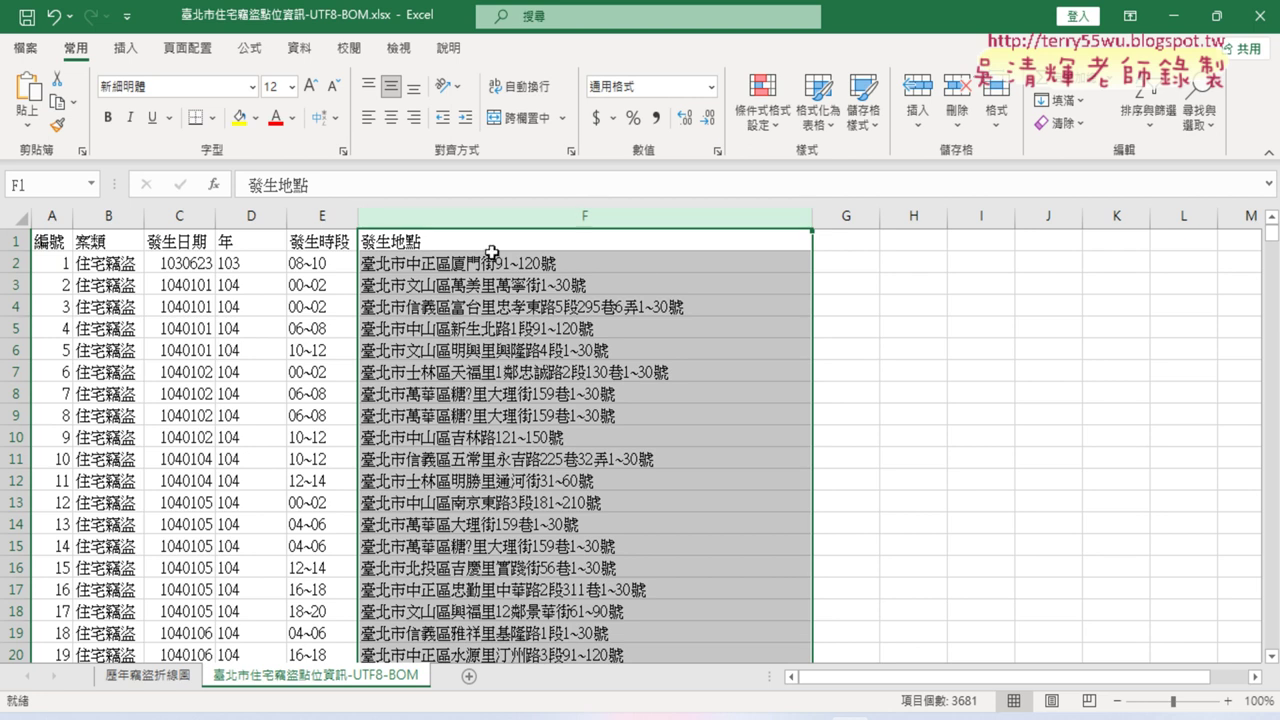
click(467, 246)
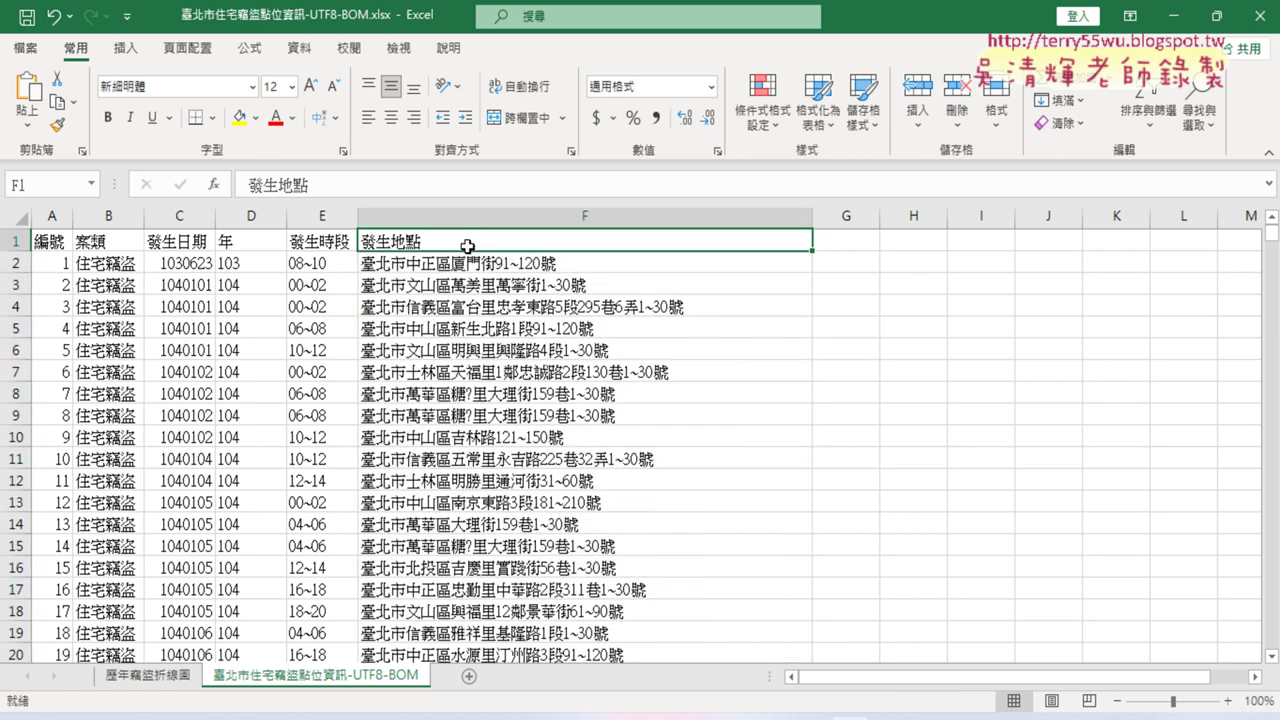
click(849, 241)
text(區)
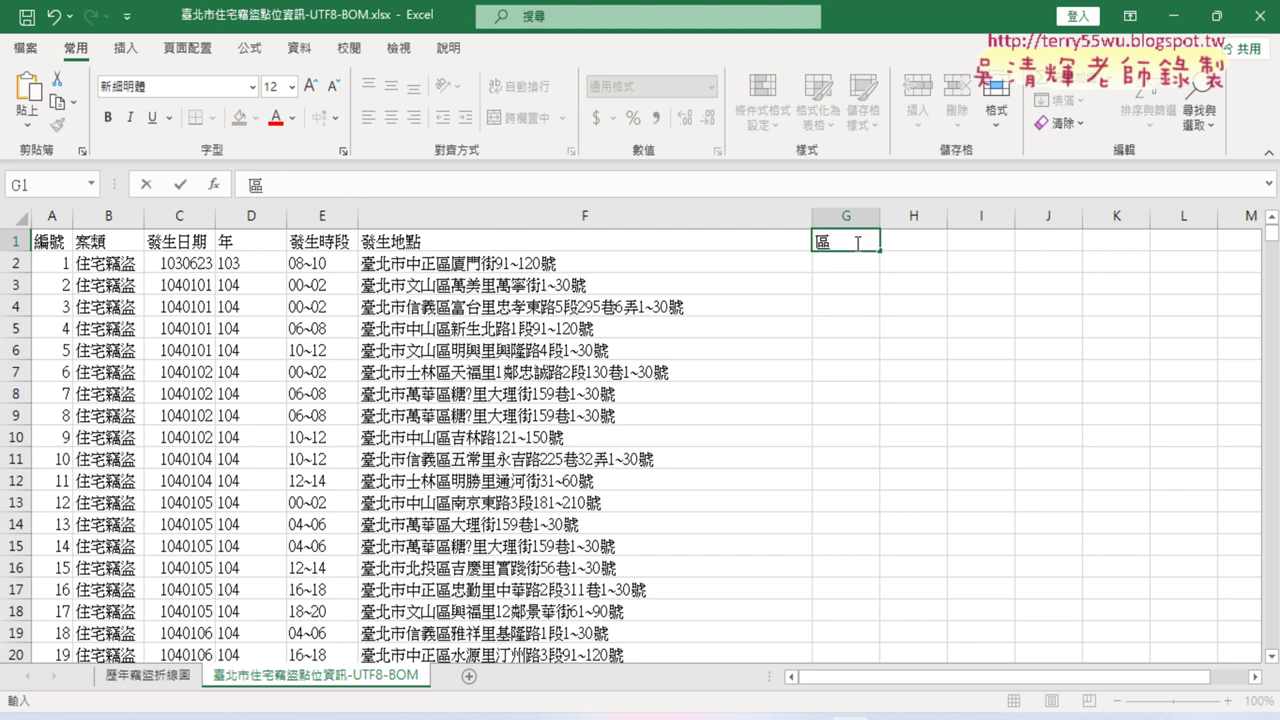
click(858, 266)
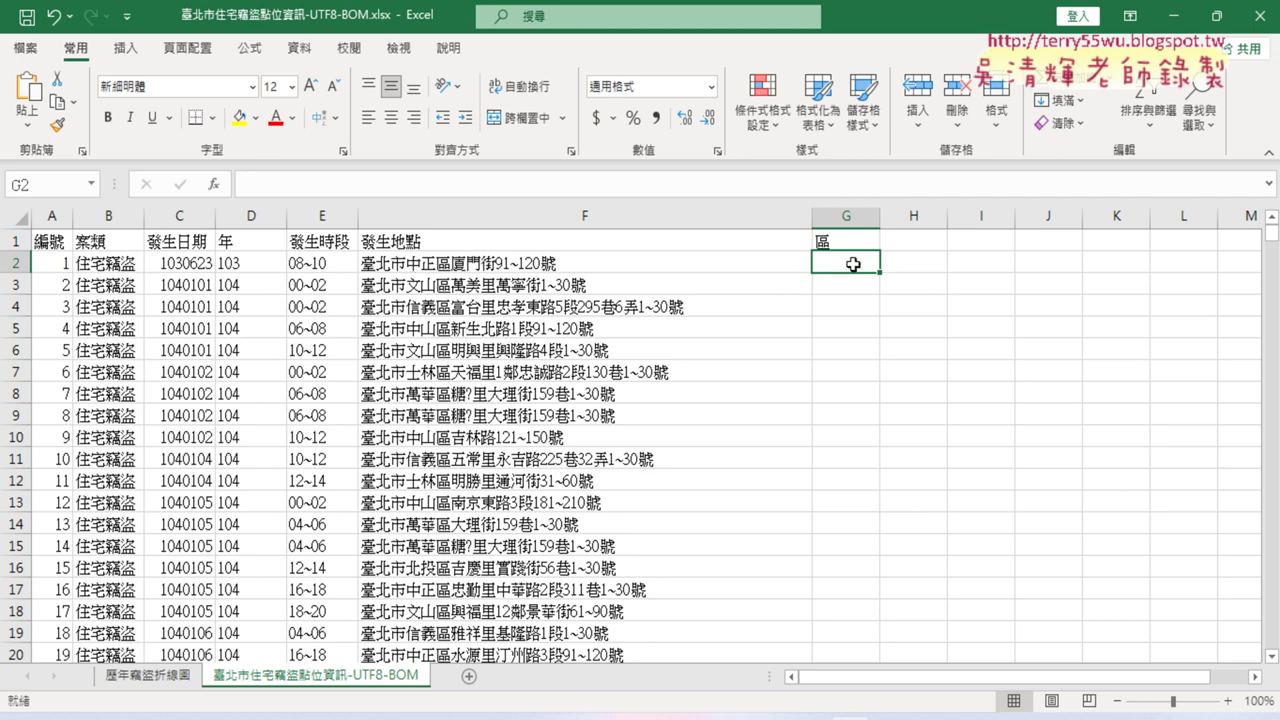
Choose the MID function from the Text category for cell G2
click(213, 187)
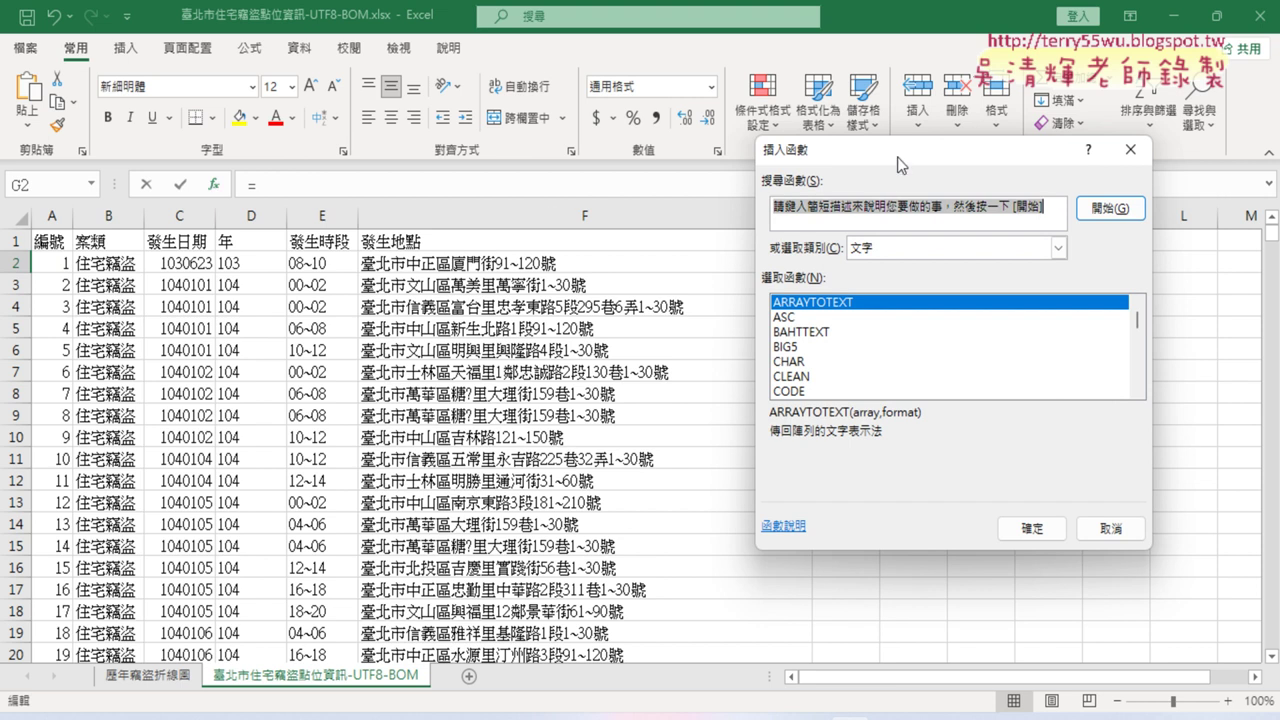
drag(900, 150, 590, 108)
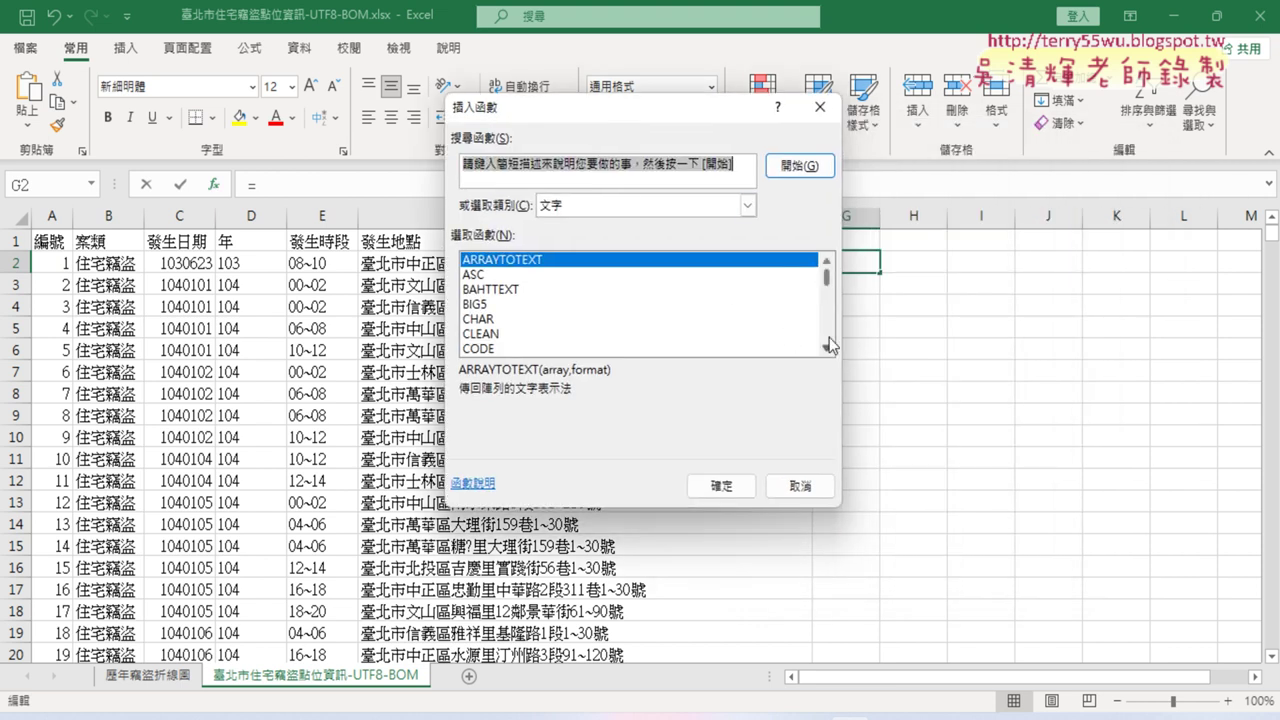
click(827, 349)
click(827, 349)
click(827, 349)
click(827, 349)
click(827, 349)
click(827, 349)
click(827, 349)
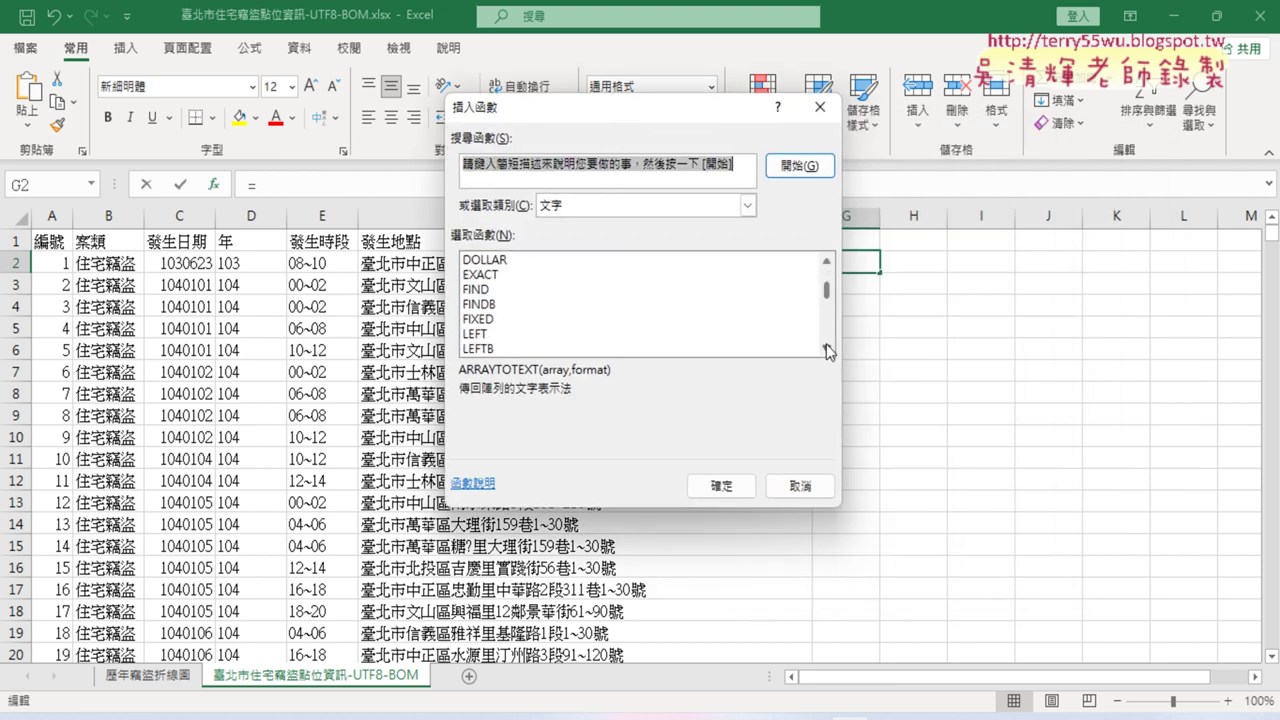
click(827, 349)
click(827, 349)
click(828, 351)
click(828, 351)
click(828, 351)
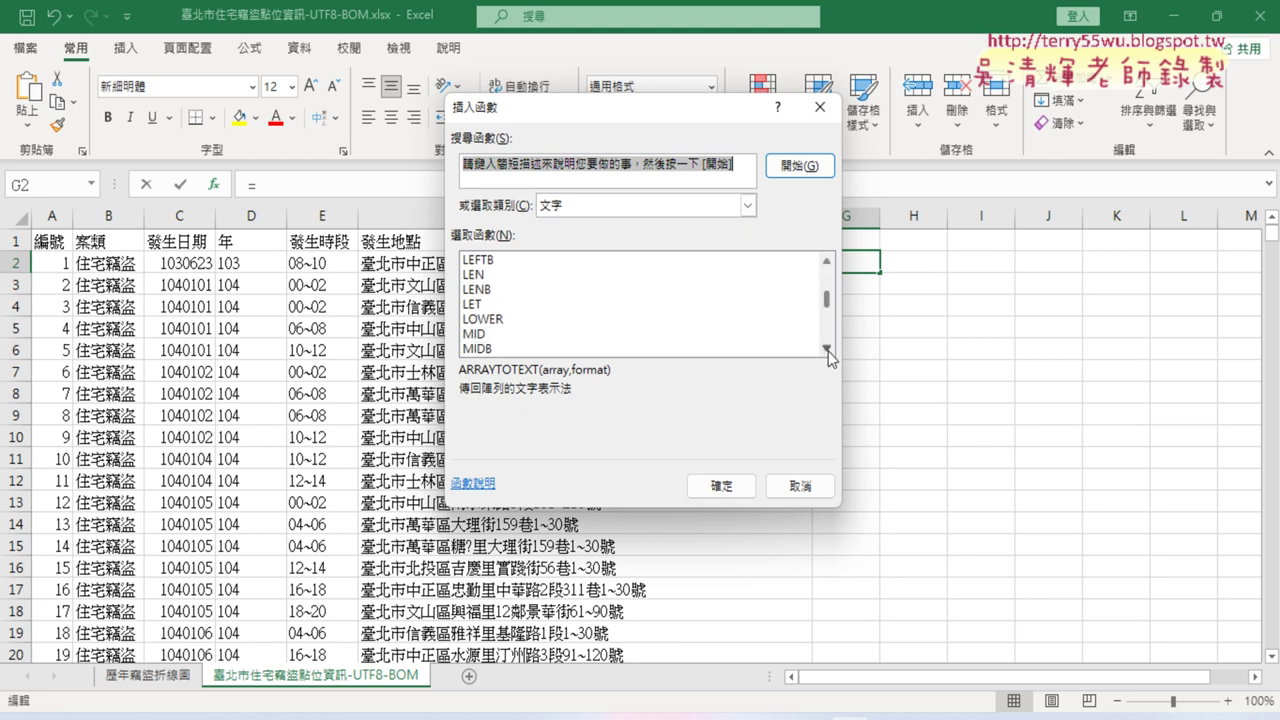
click(828, 351)
click(515, 319)
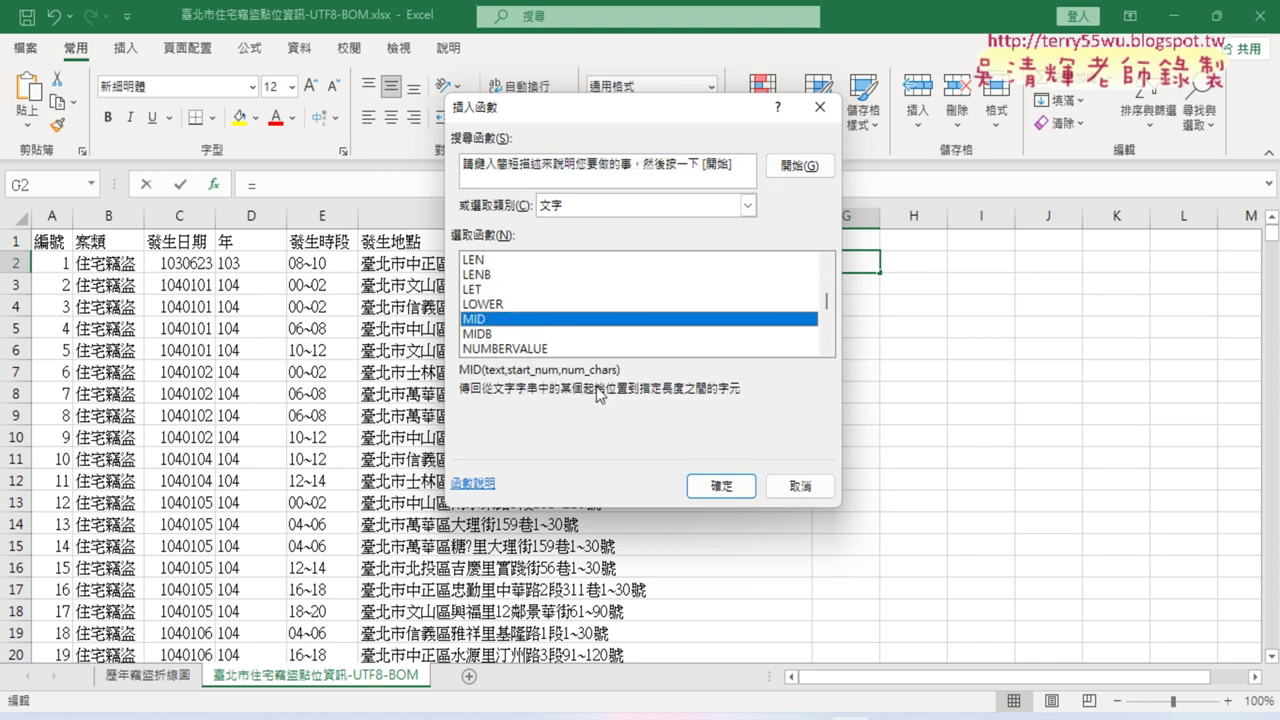
click(713, 486)
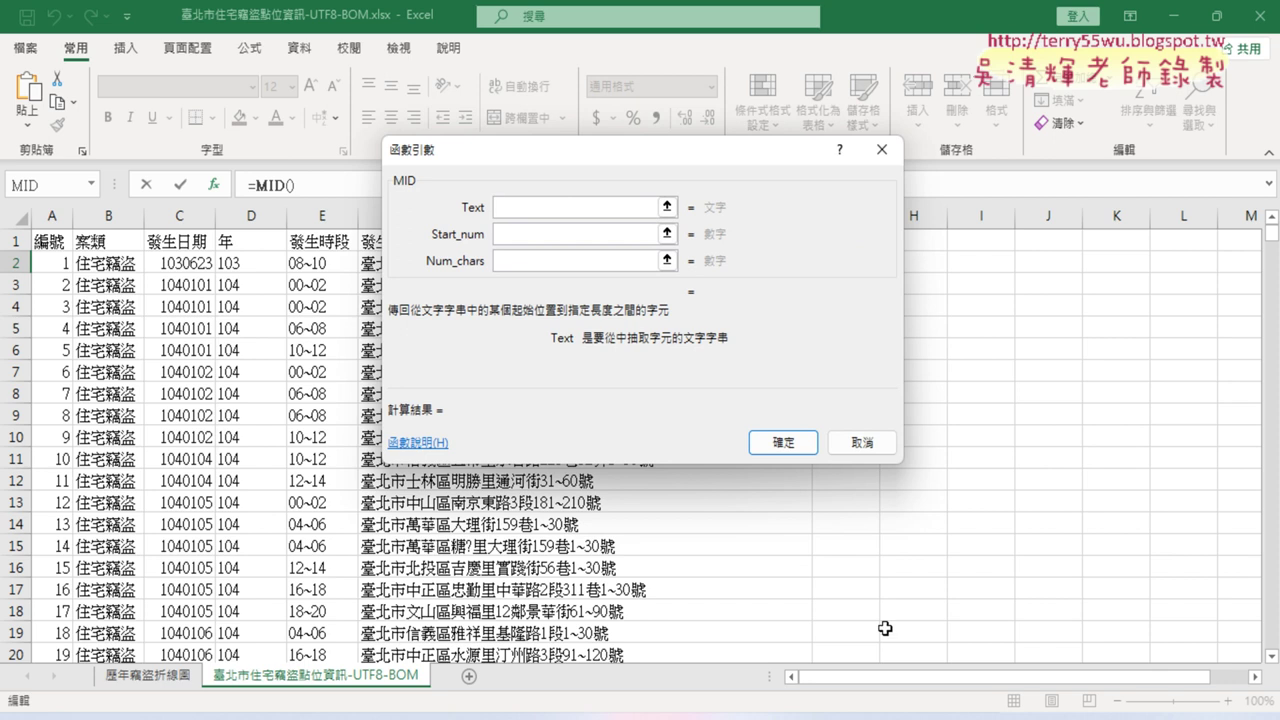
Set MID's Text to F2, Start_num to 4 and Num_chars to 3, giving =MID(F2,4,3)
drag(647, 162, 939, 170)
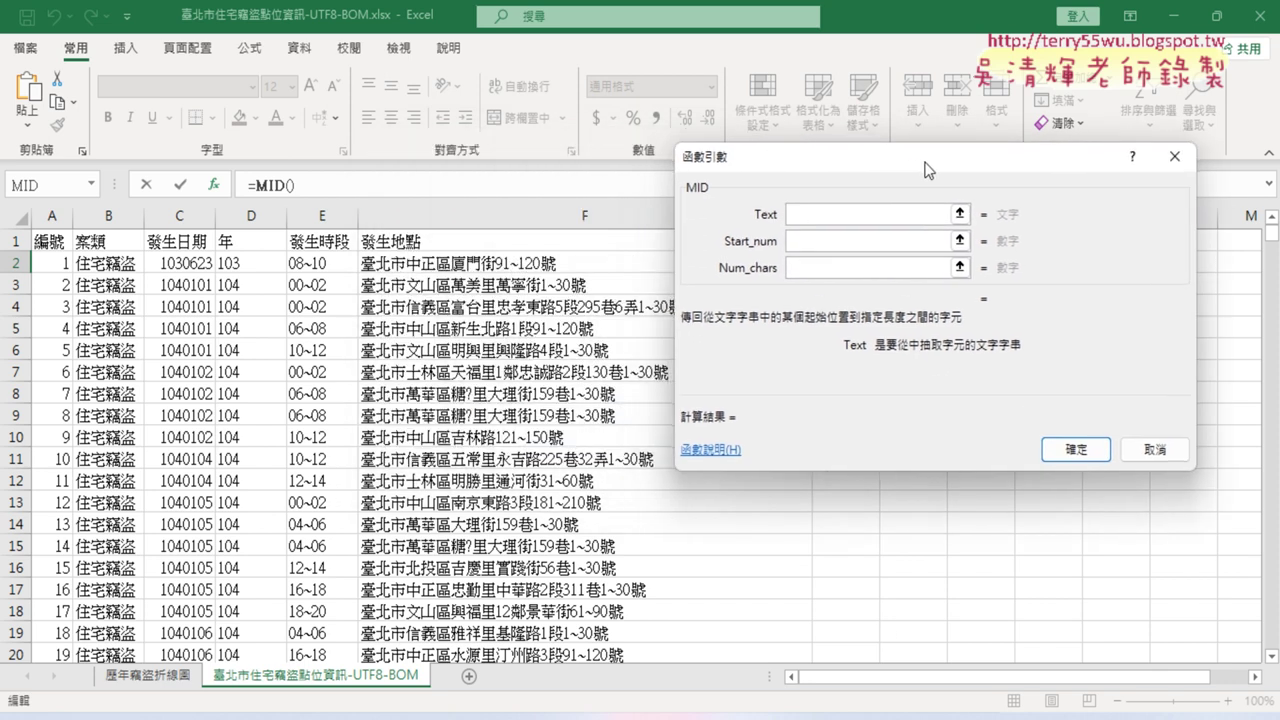
click(505, 264)
drag(851, 168, 591, 347)
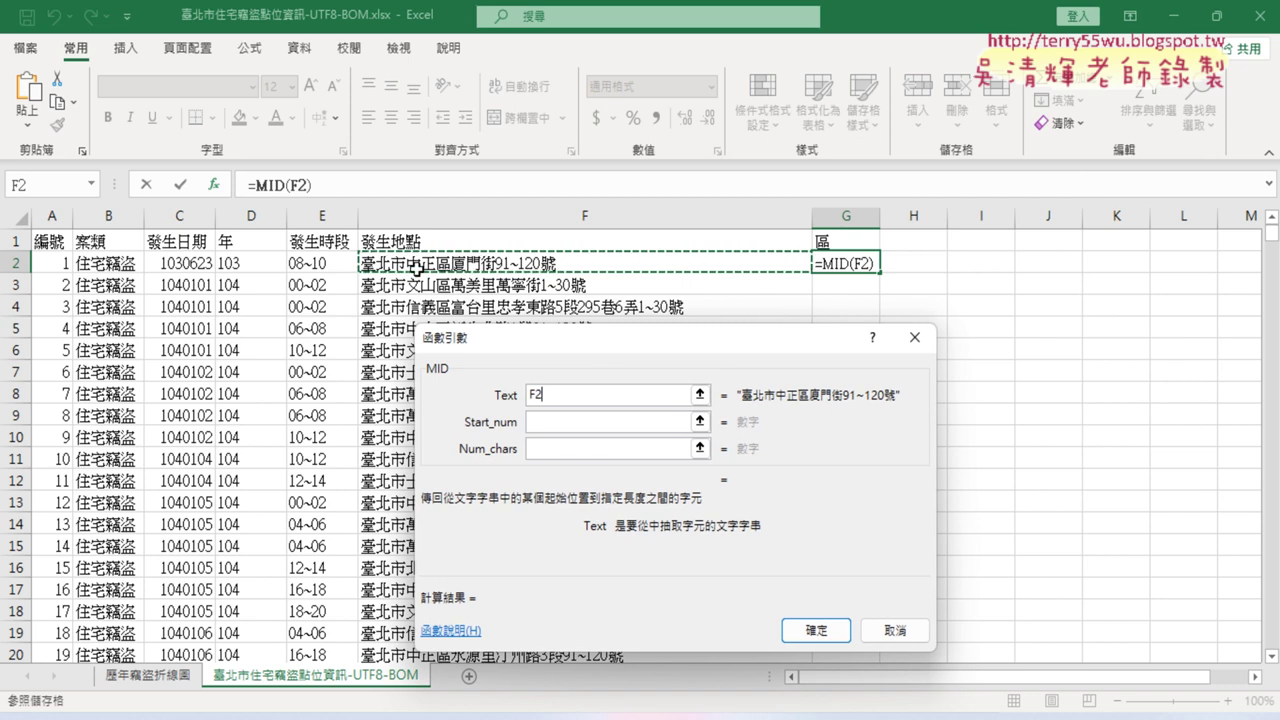
click(552, 421)
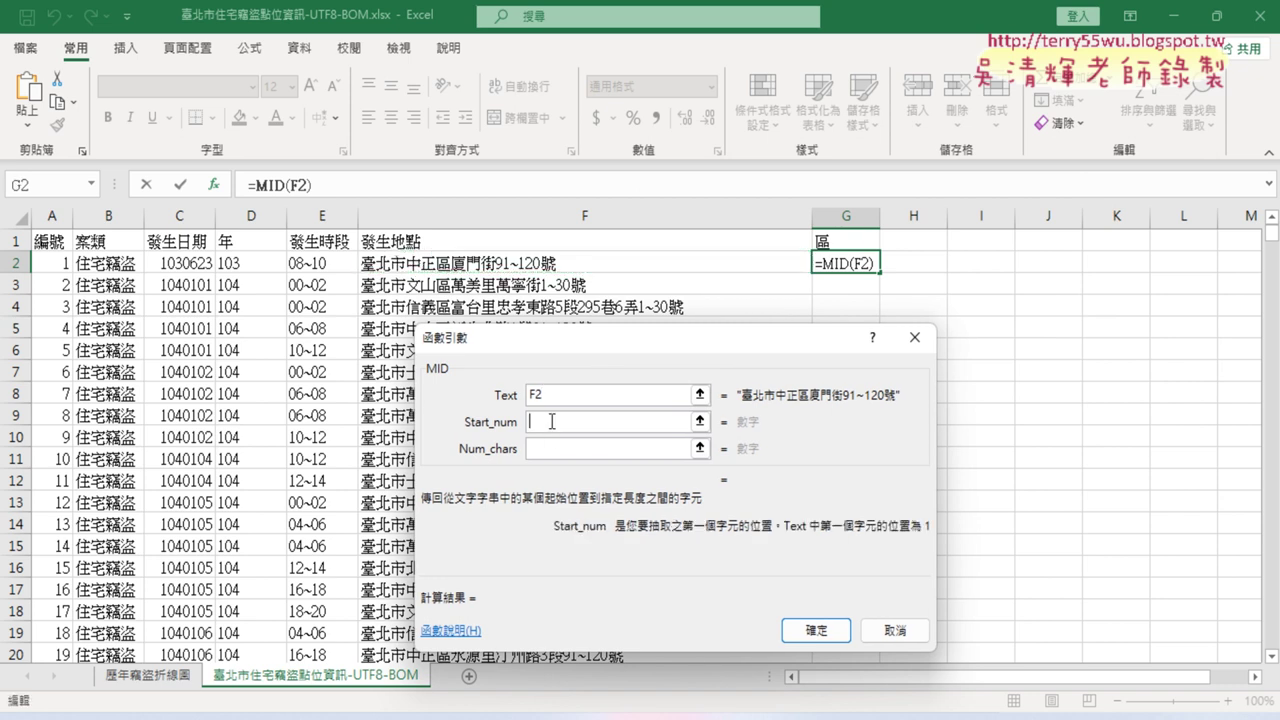
text(4)
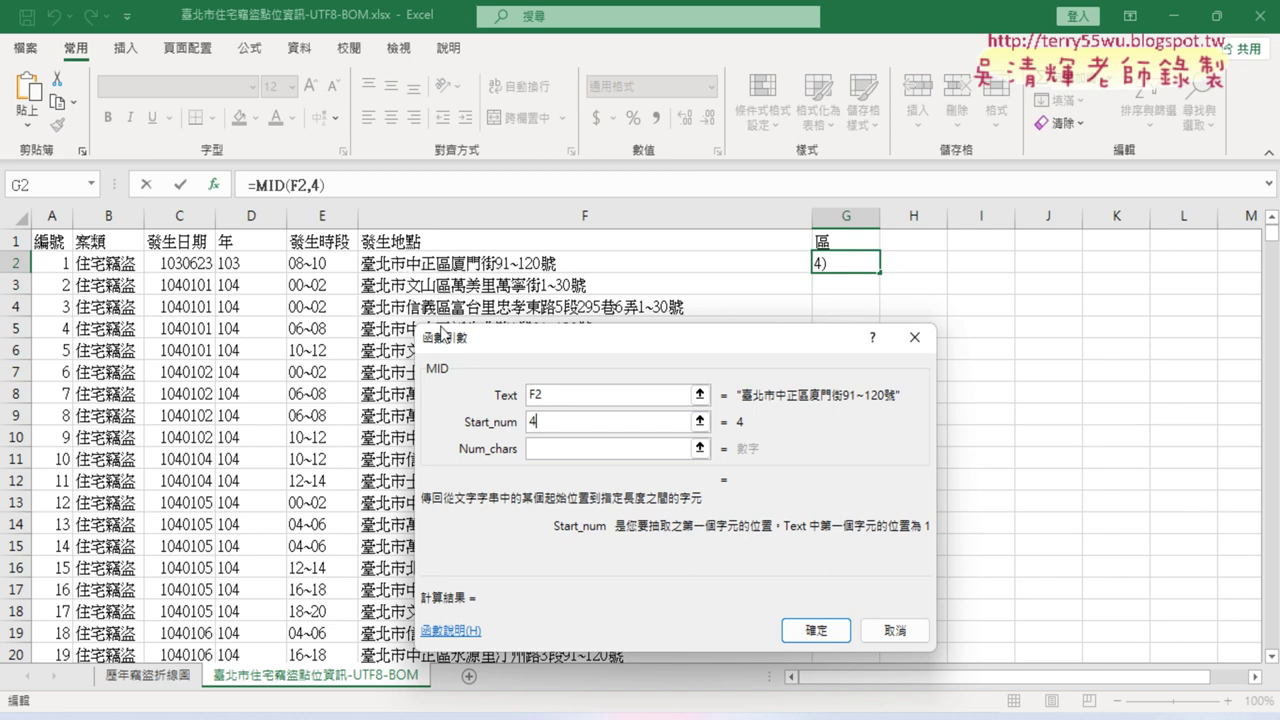
click(620, 449)
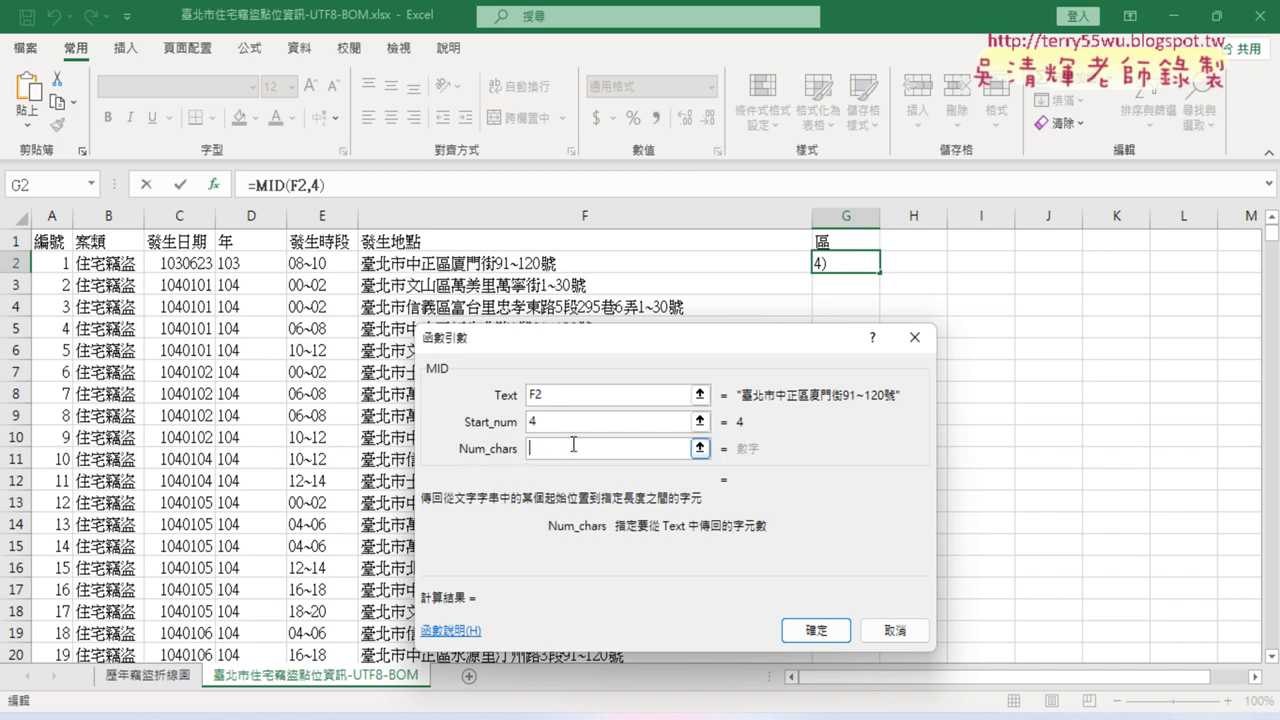
text(3)
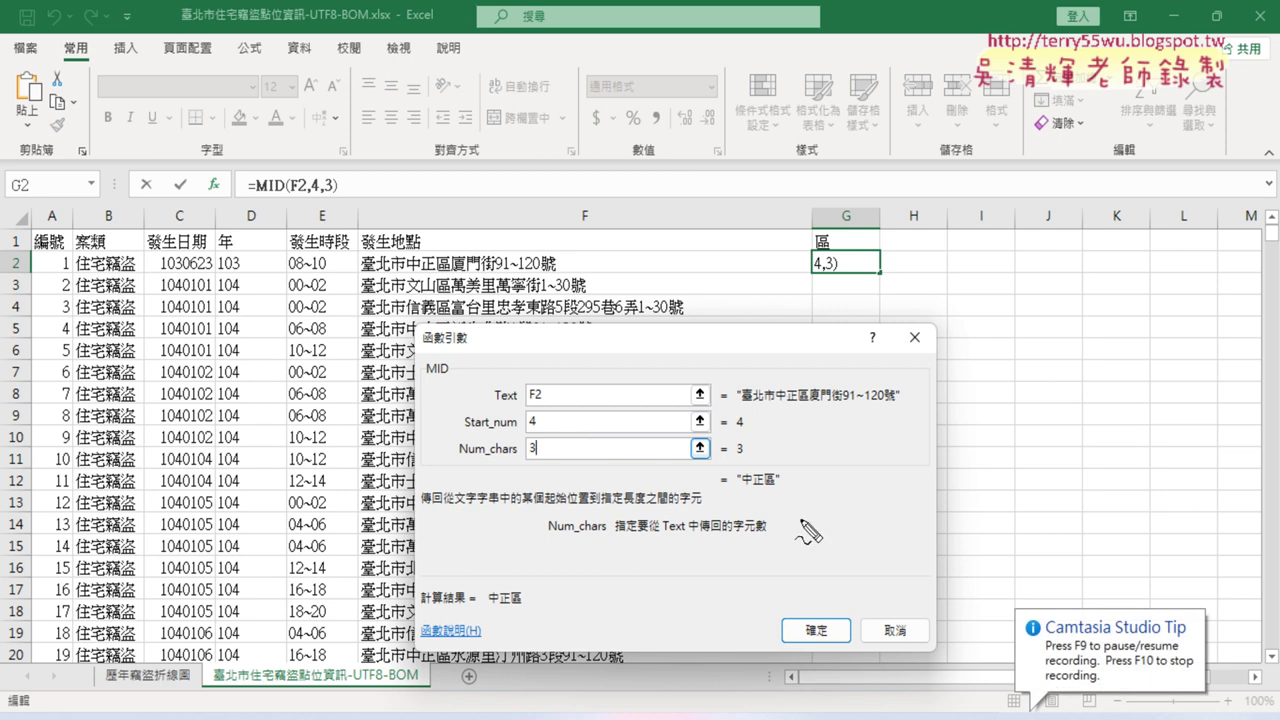
drag(776, 503, 796, 470)
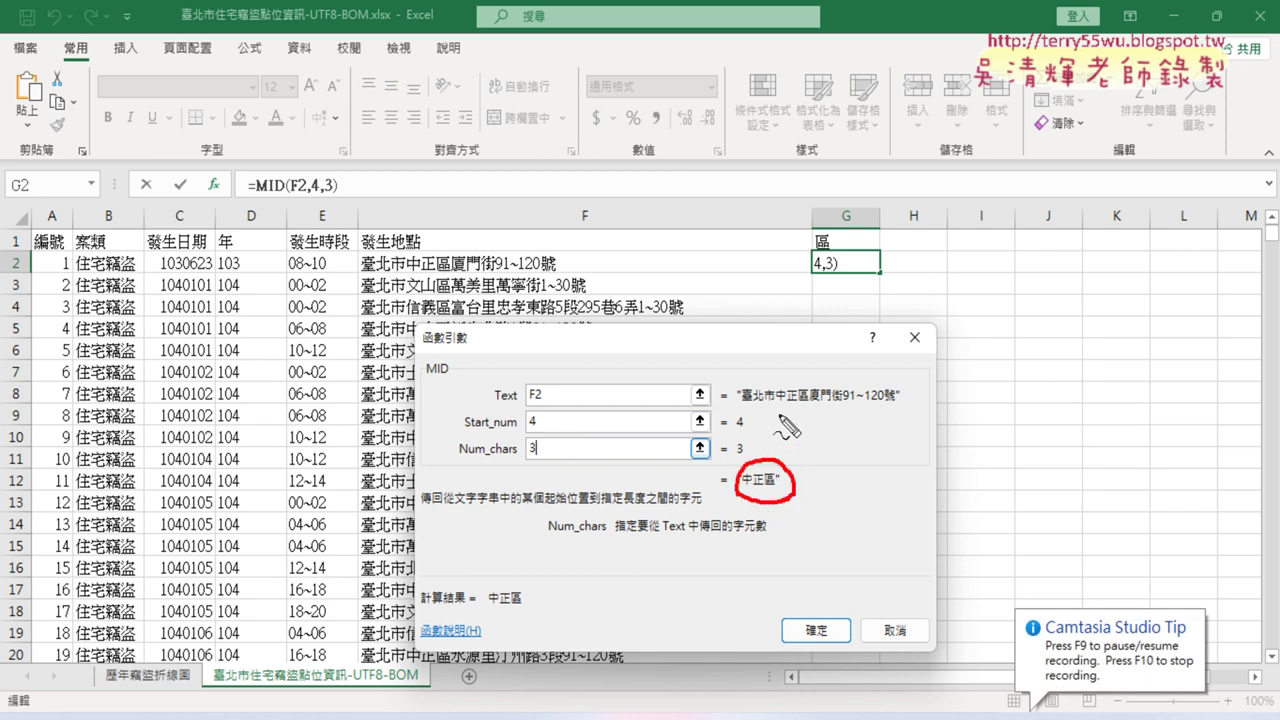
drag(777, 405, 806, 405)
key(Escape)
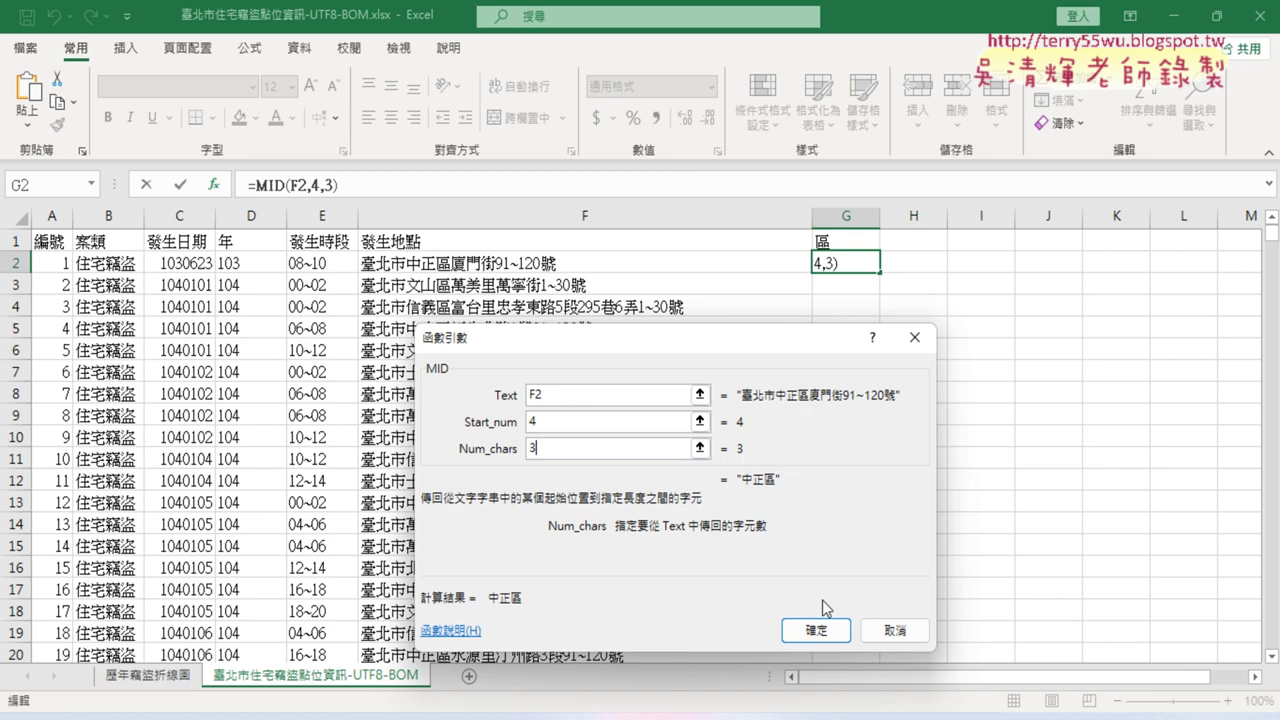
click(816, 630)
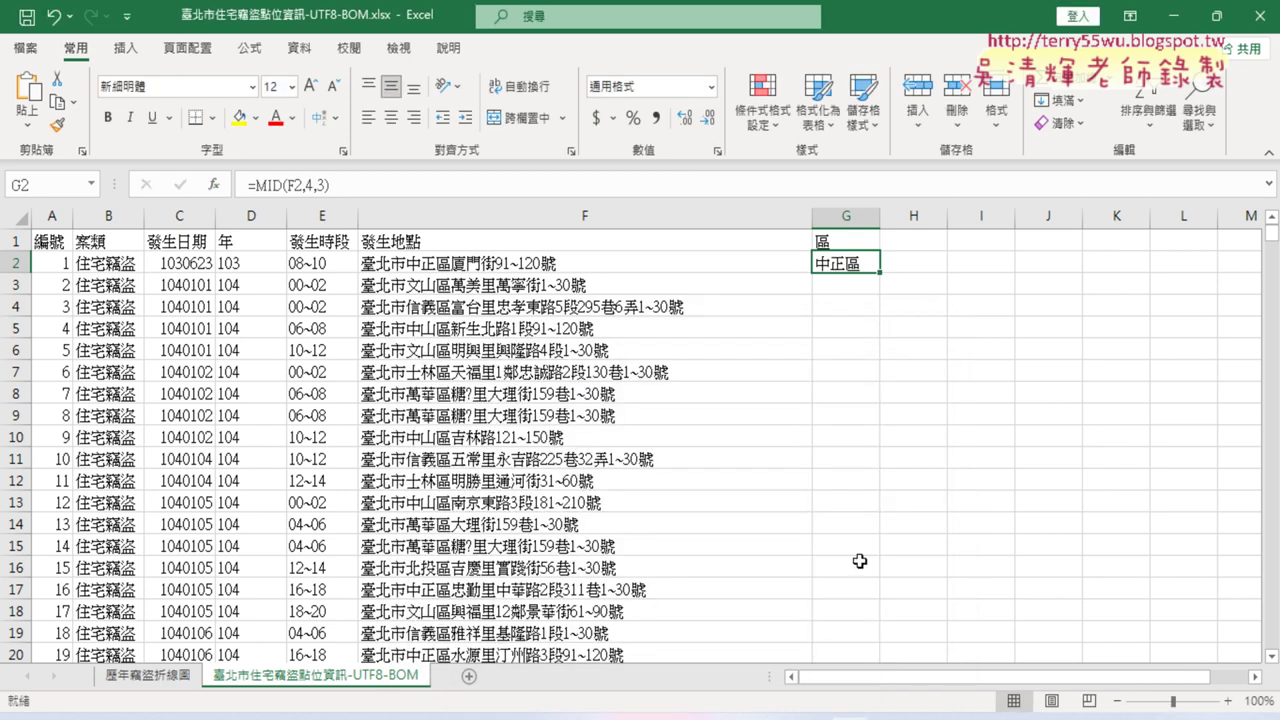
click(888, 280)
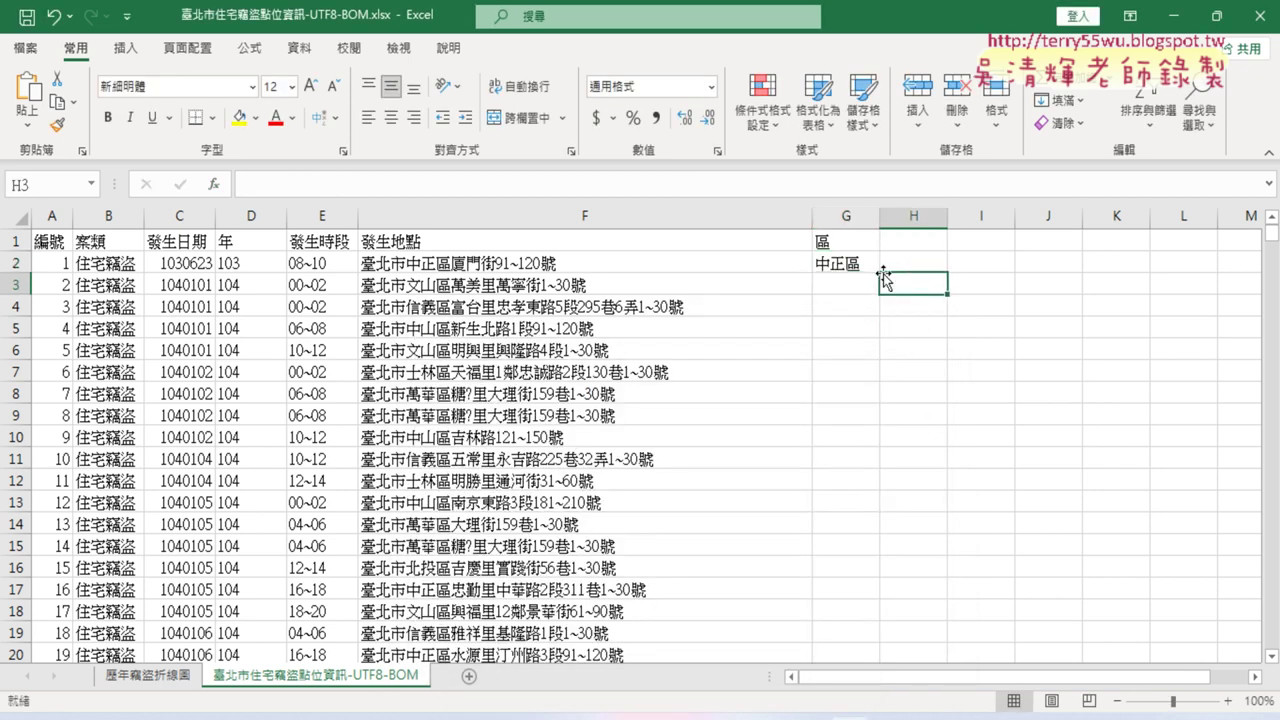
click(875, 268)
Fill =MID(F2,4,3) down column G and scroll through to verify the district names
double_click(880, 271)
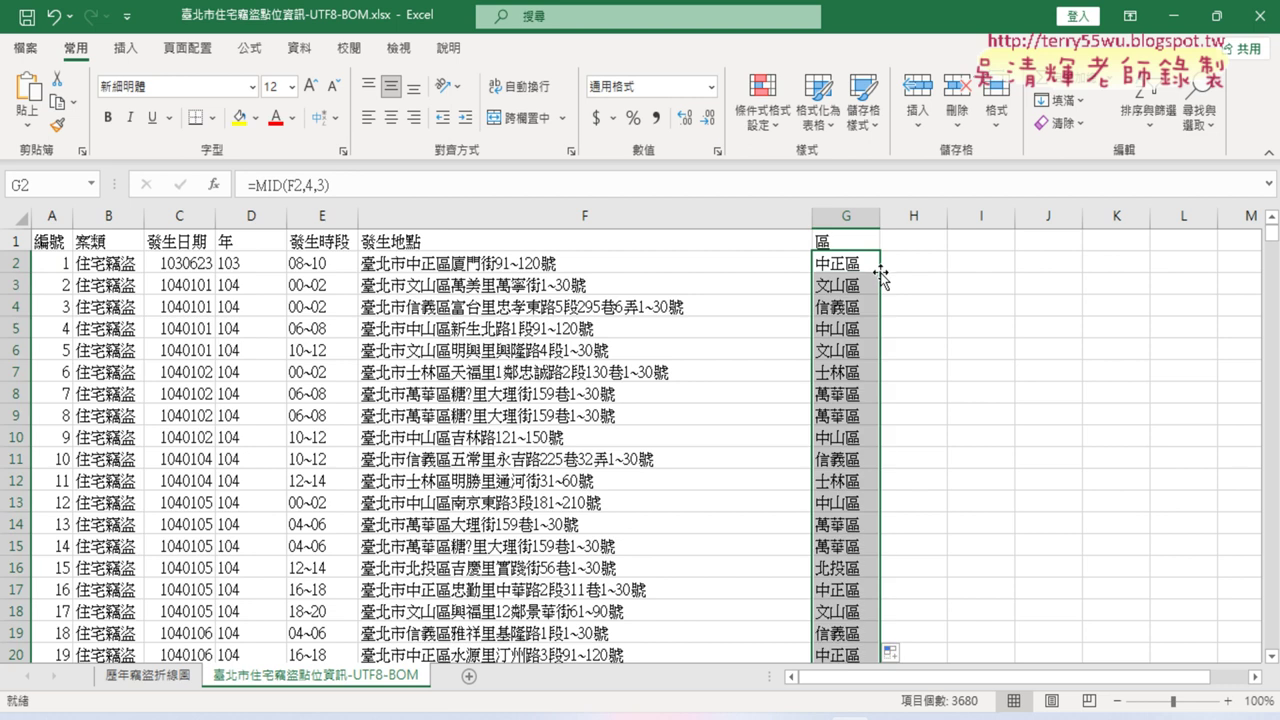
scroll(894, 296, down, 3)
scroll(894, 296, down, 7)
scroll(894, 296, down, 7)
scroll(894, 296, down, 4)
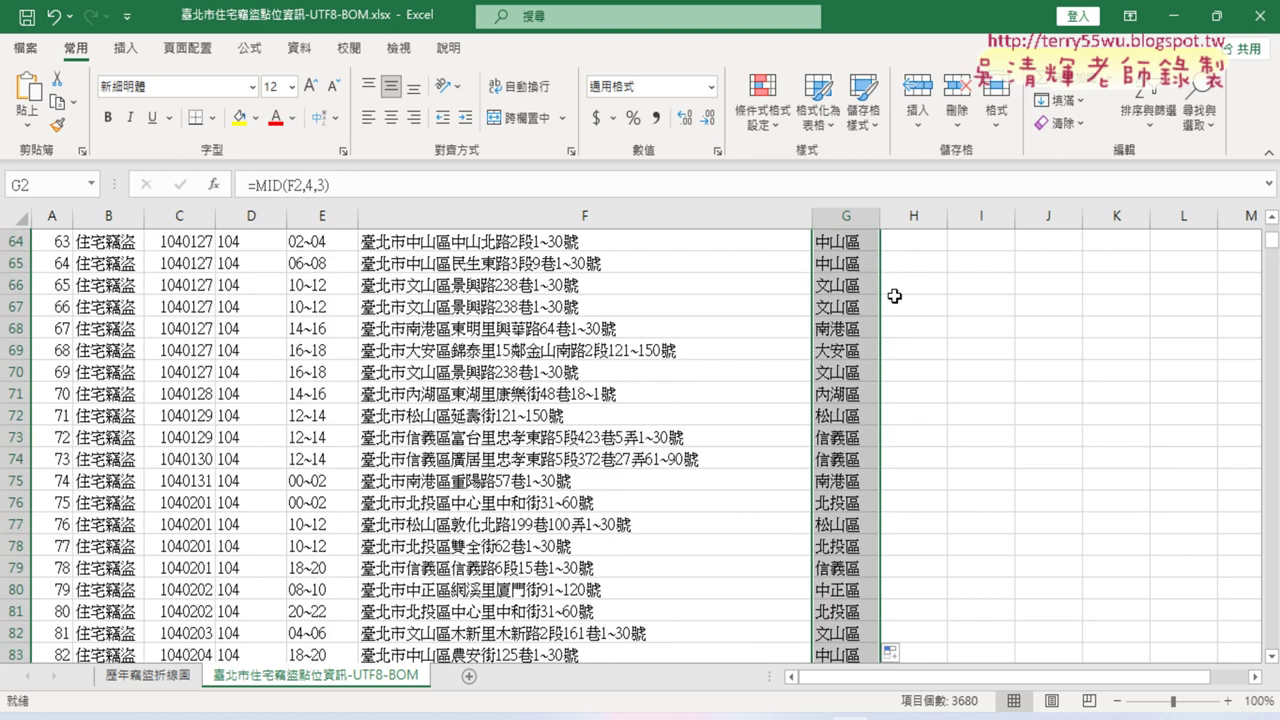
scroll(894, 296, down, 8)
scroll(894, 292, up, 5)
scroll(894, 291, up, 9)
scroll(890, 289, up, 9)
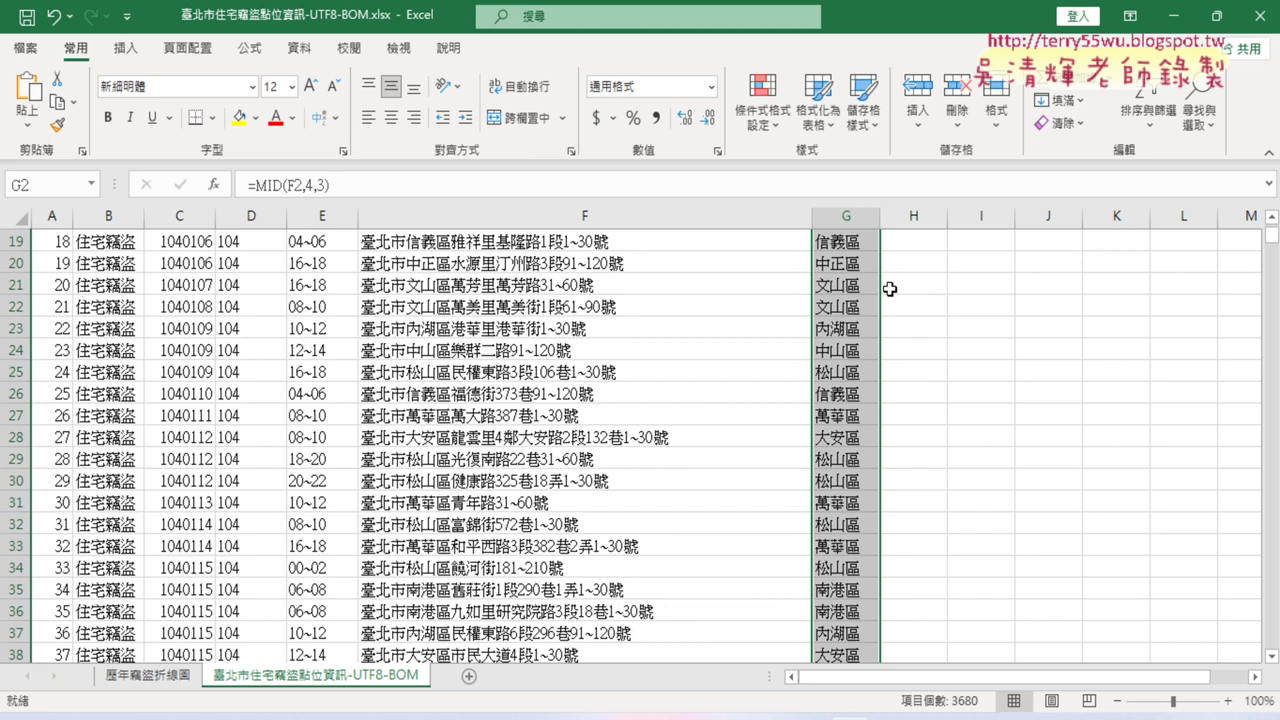
scroll(890, 289, up, 6)
click(406, 352)
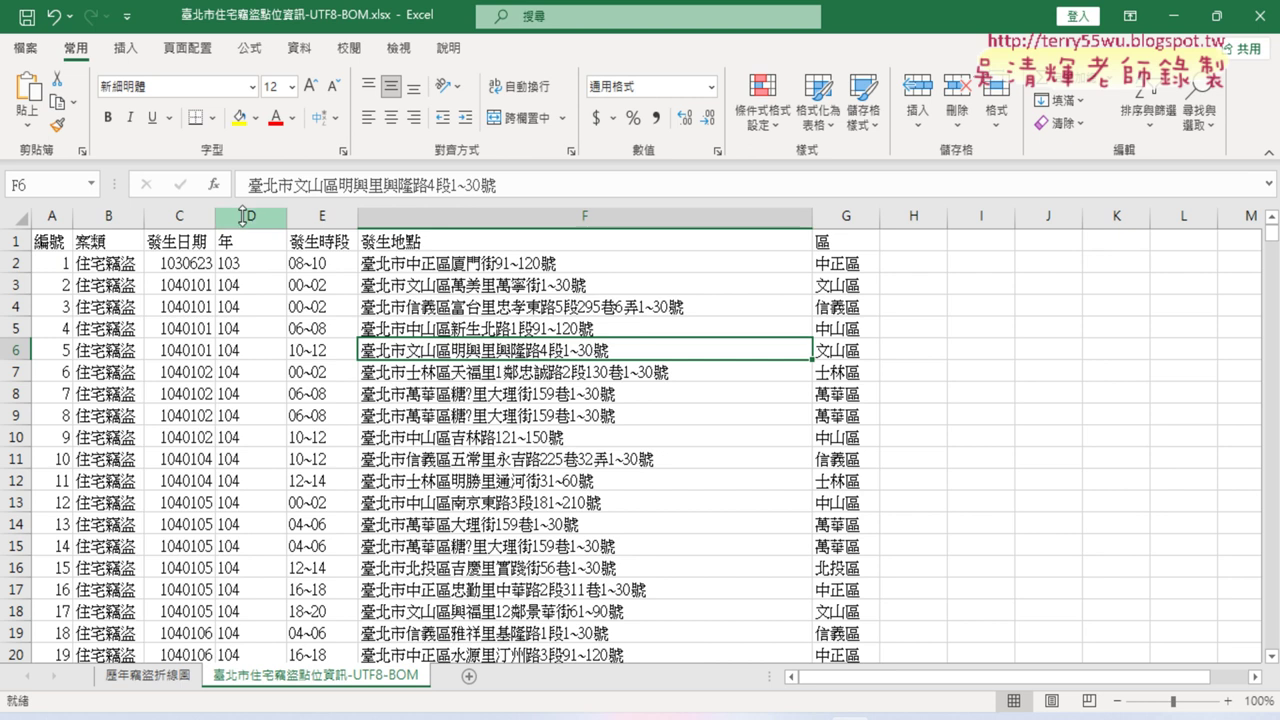
Insert a PivotTable from range $A$1:$G$3681 on a new worksheet
click(125, 47)
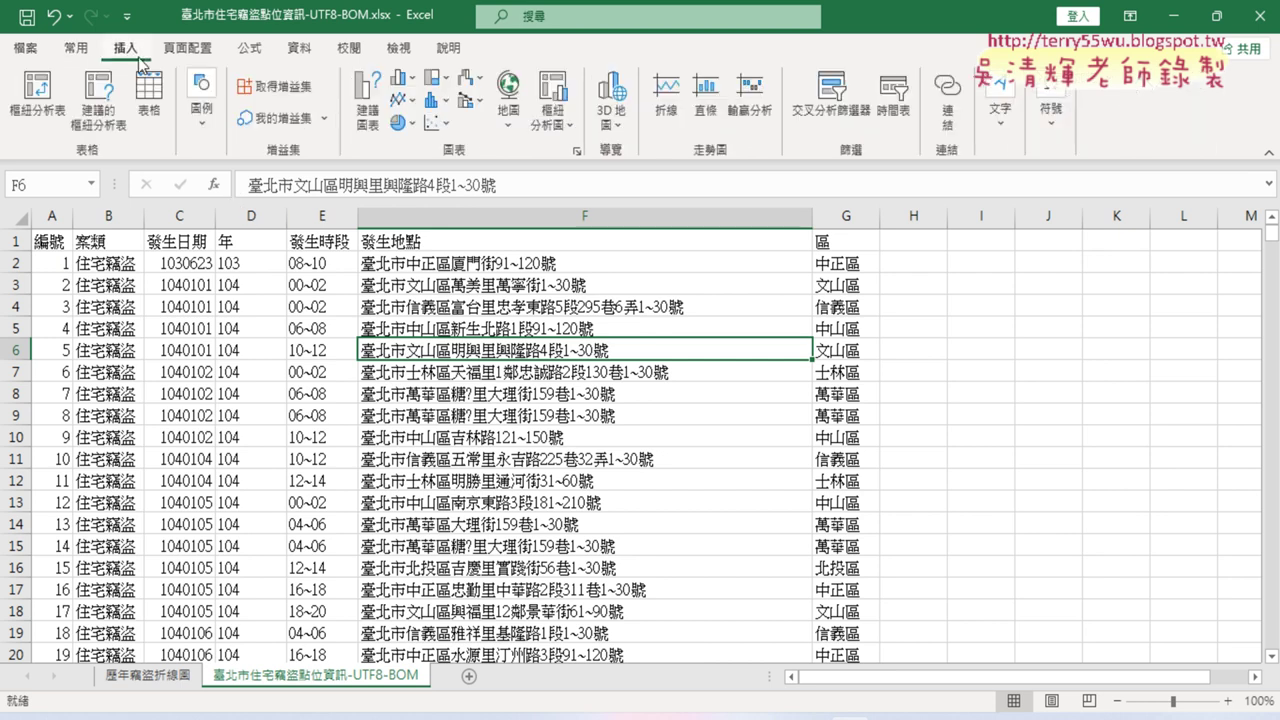
click(46, 110)
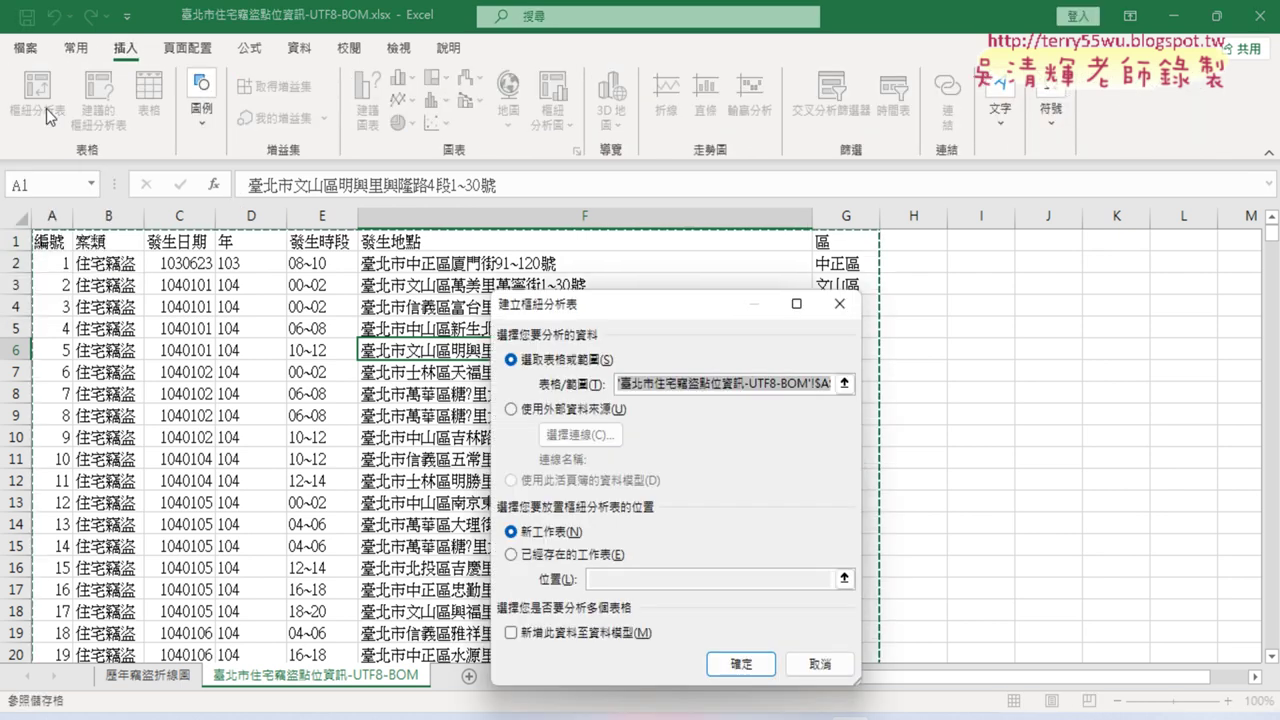
click(818, 385)
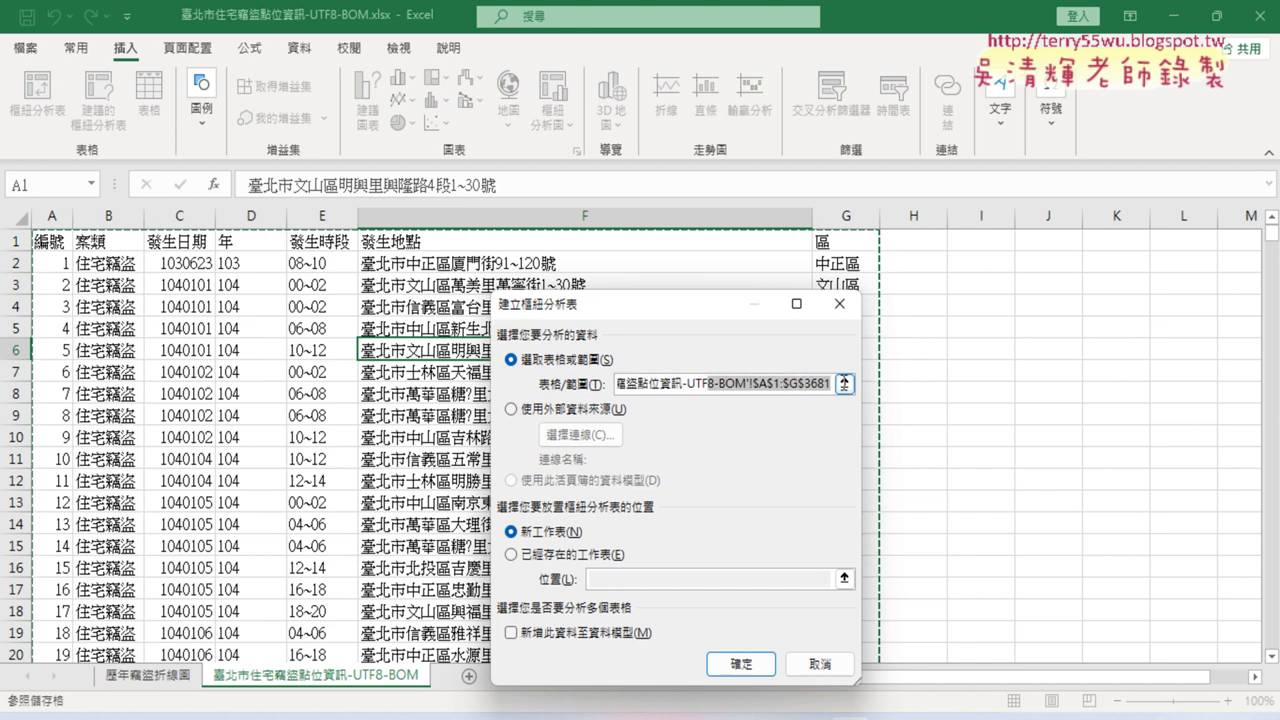
drag(754, 385, 781, 385)
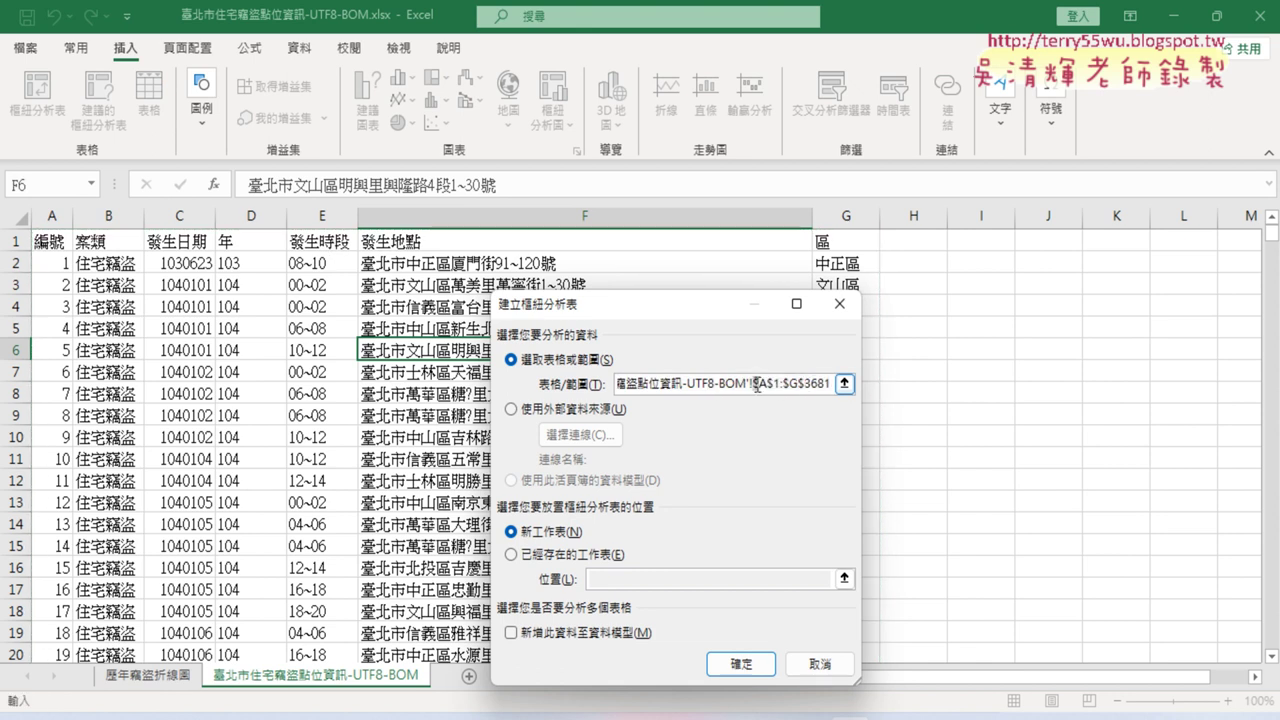
click(797, 385)
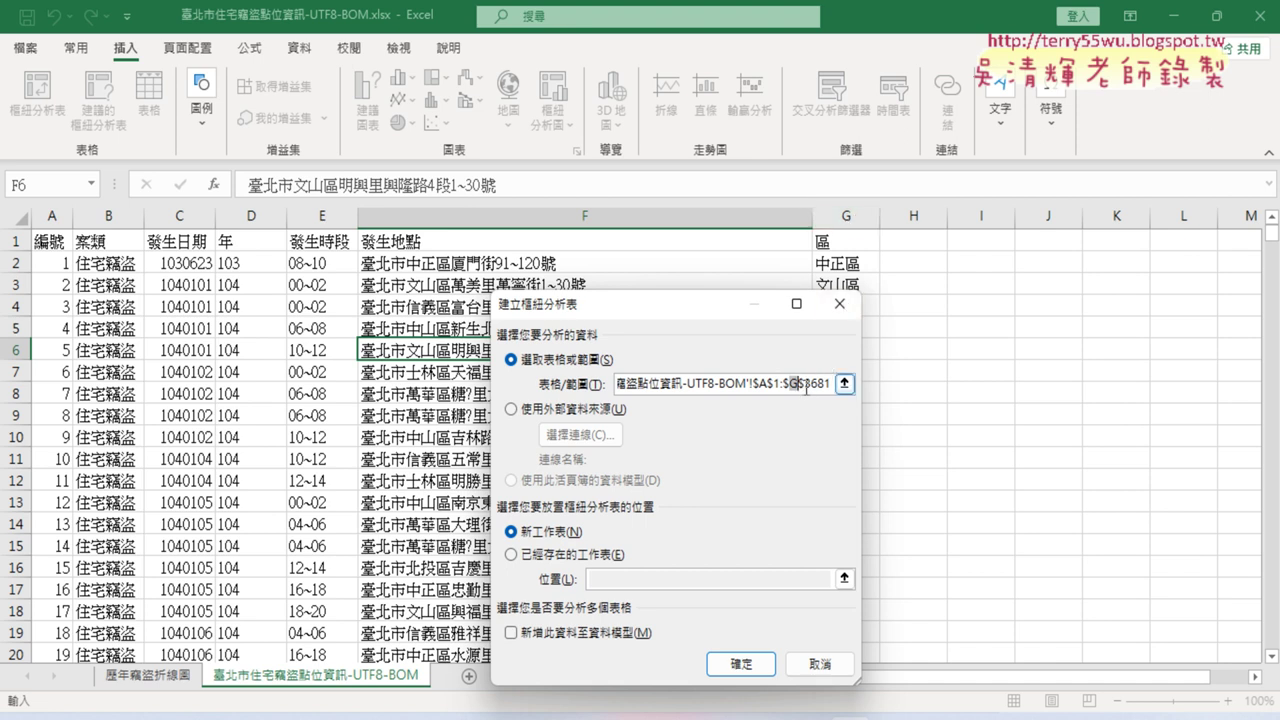
drag(803, 386, 840, 388)
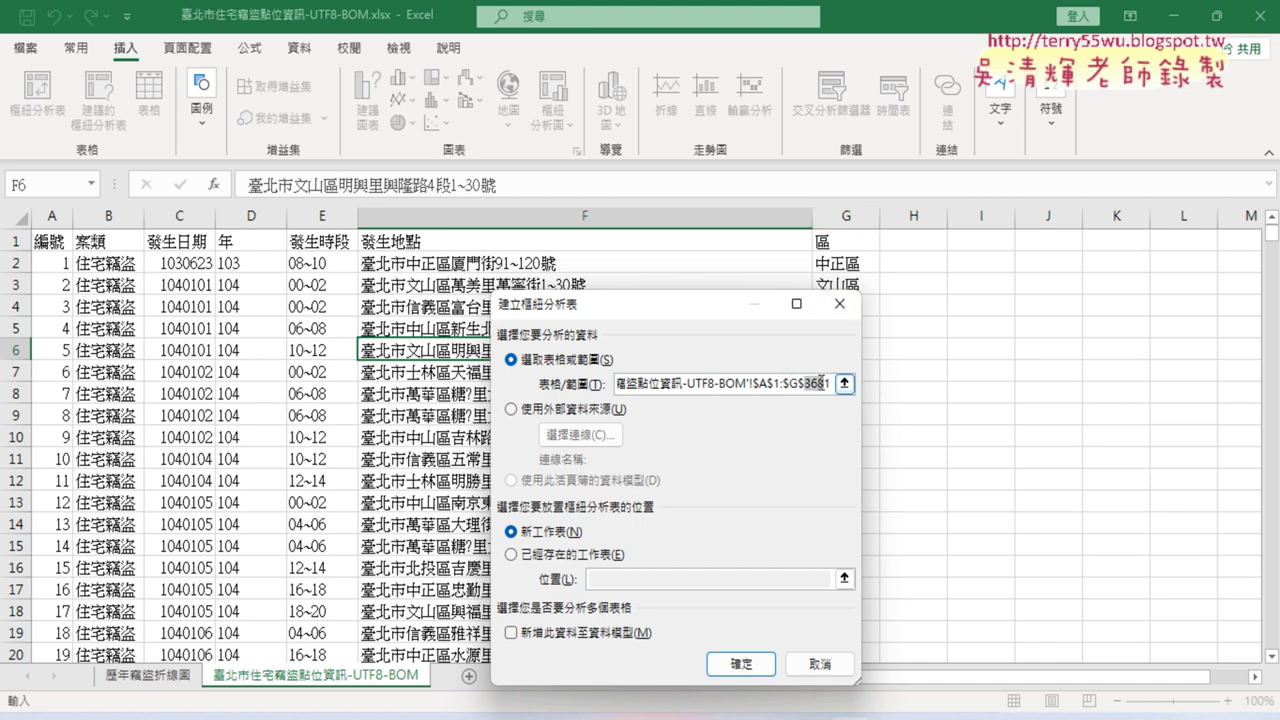
click(757, 660)
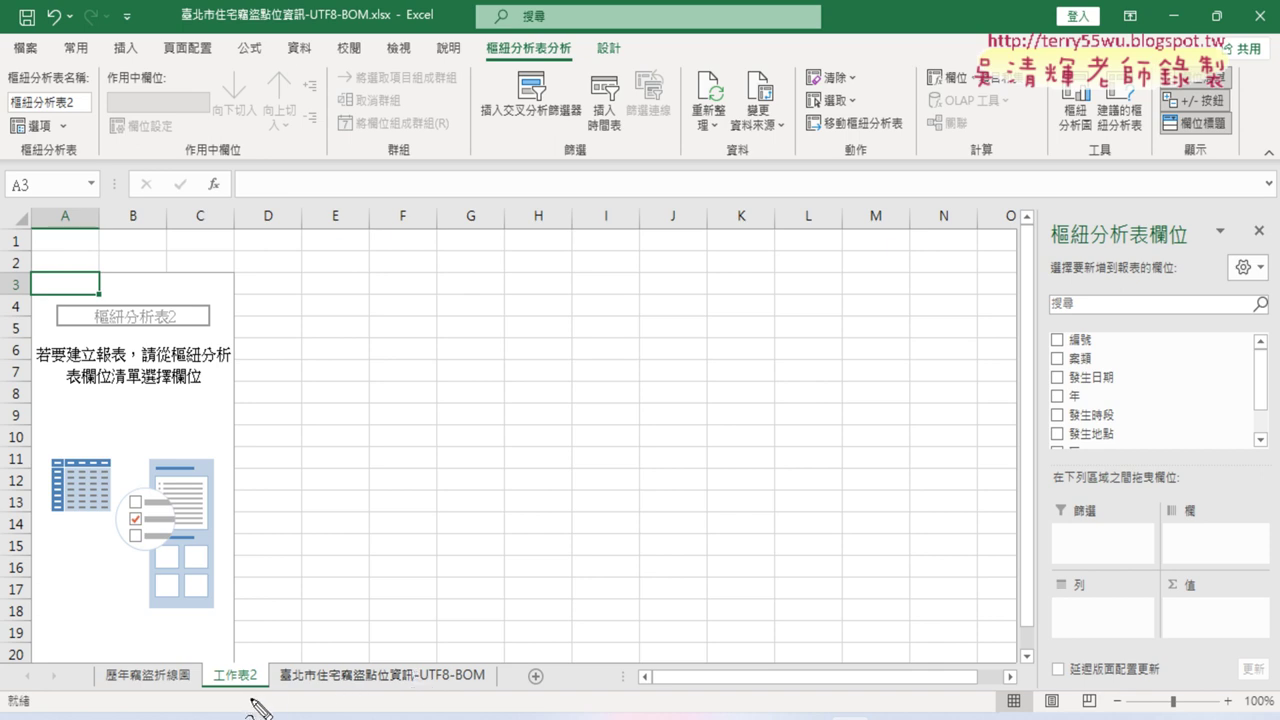
Put 區 in both Rows and Values to count thefts per district, e.g. 中山區 476
mouse_move(248, 700)
mouse_down()
mouse_move(214, 664)
mouse_move(262, 698)
mouse_up()
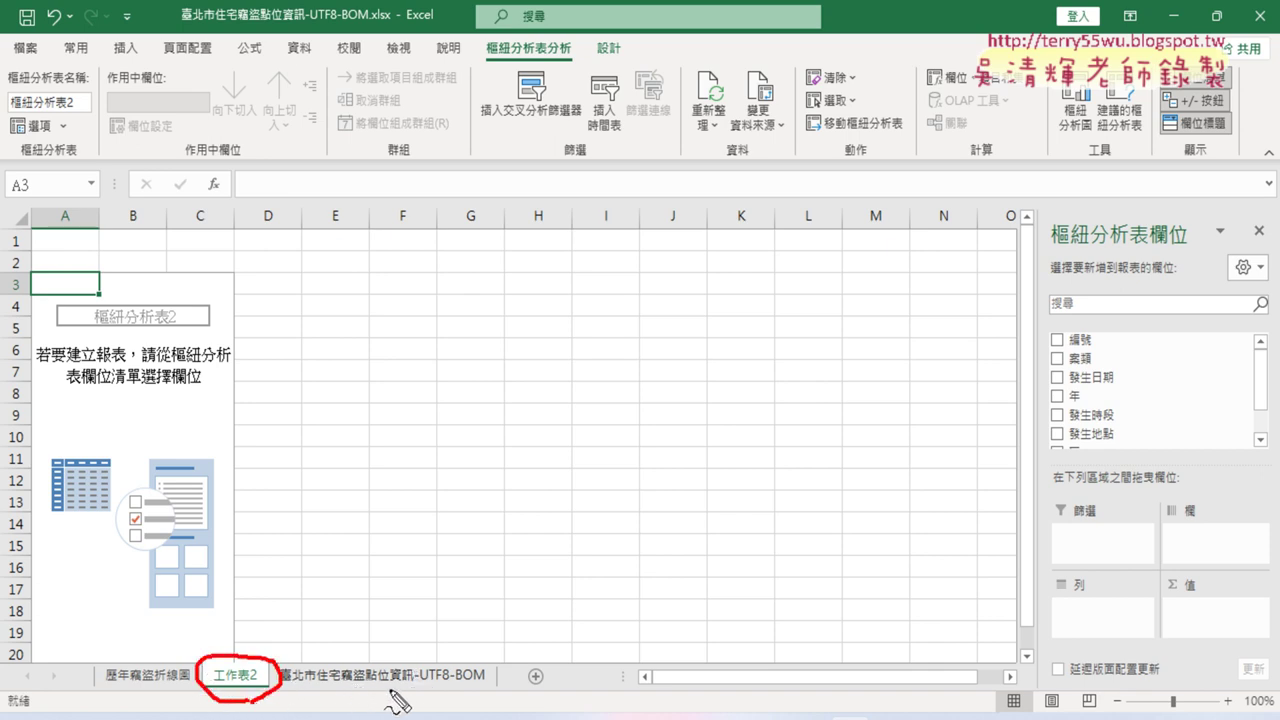
mouse_move(395, 692)
mouse_down()
mouse_move(443, 694)
mouse_move(268, 648)
mouse_up()
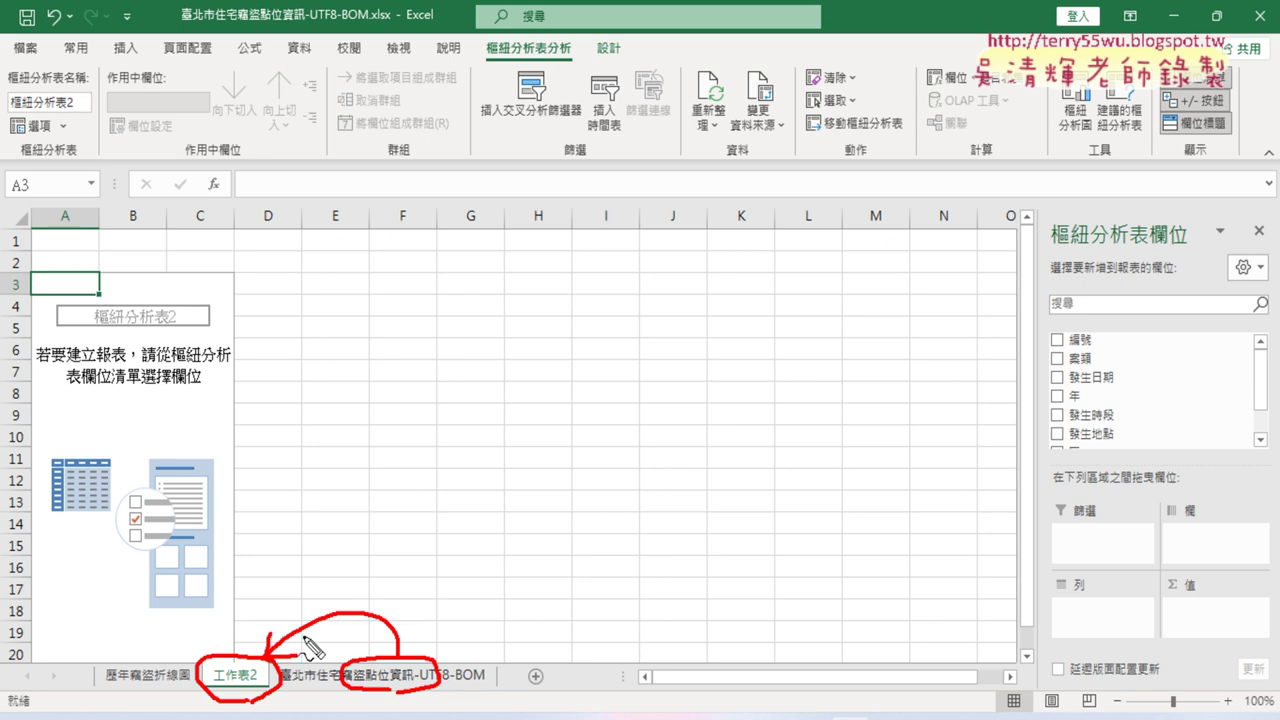
key(Escape)
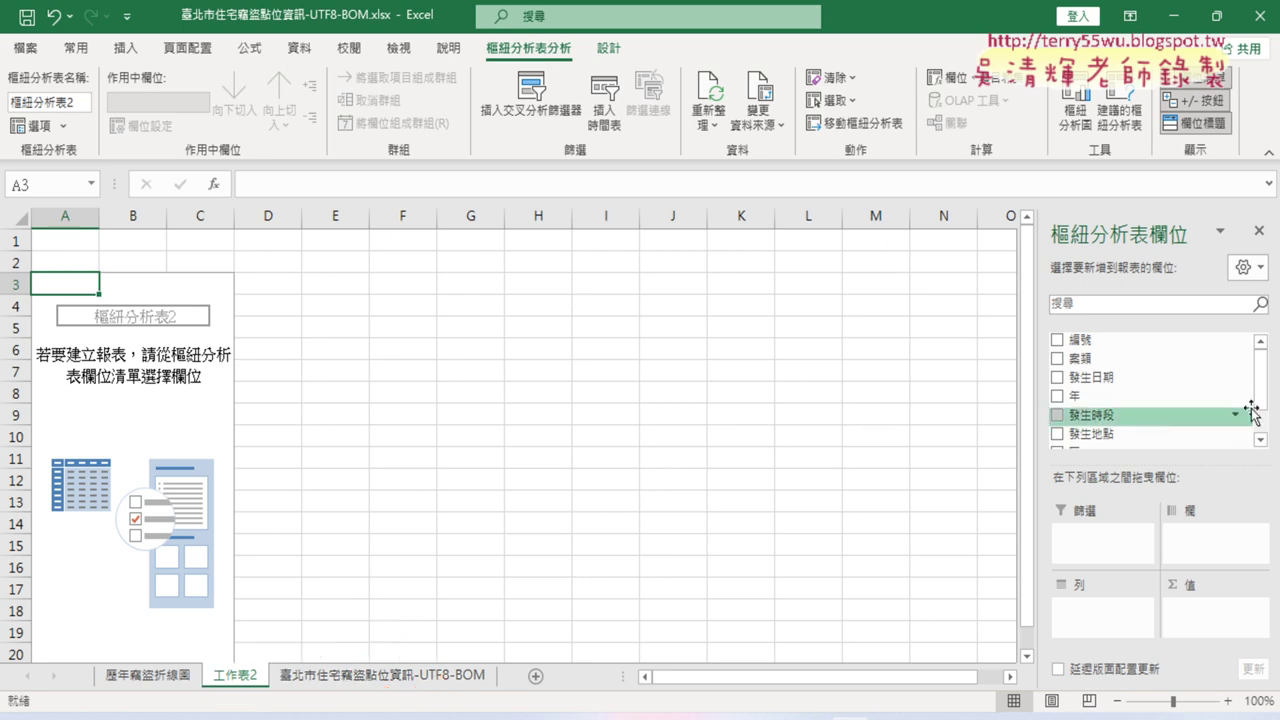
scroll(1116, 415, down, 1)
drag(1116, 415, 1105, 610)
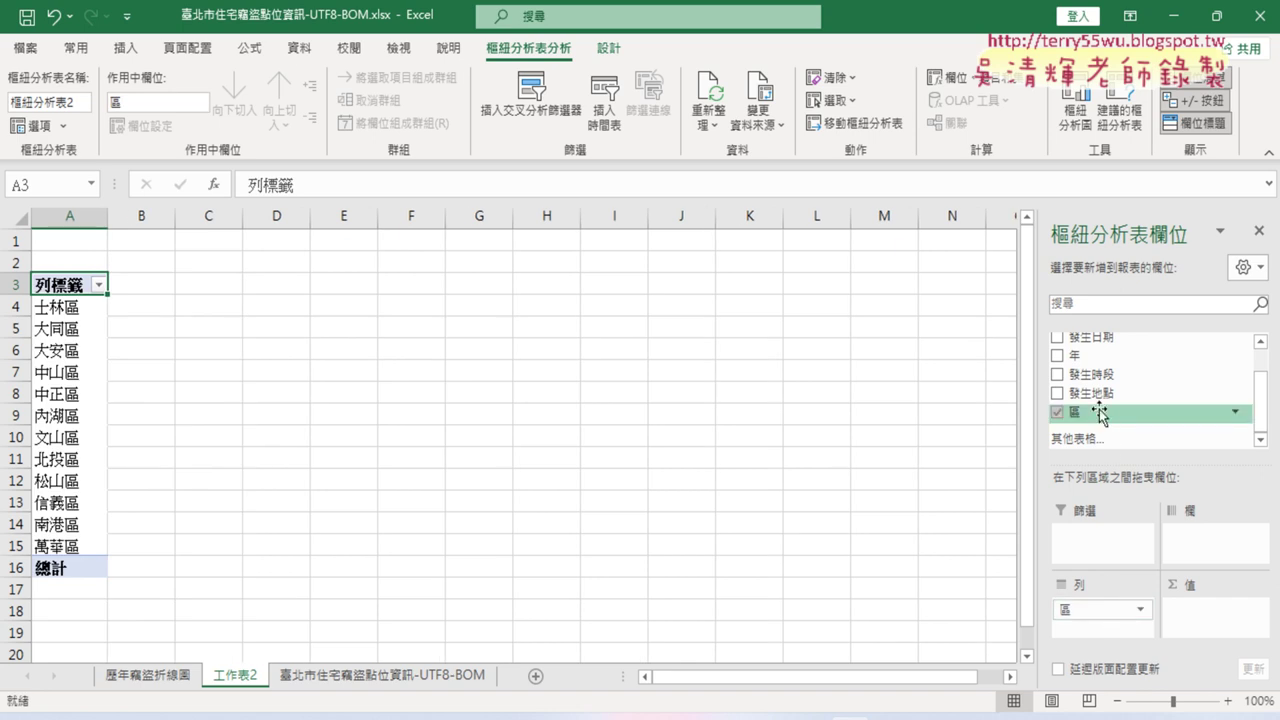
drag(1100, 411, 1222, 614)
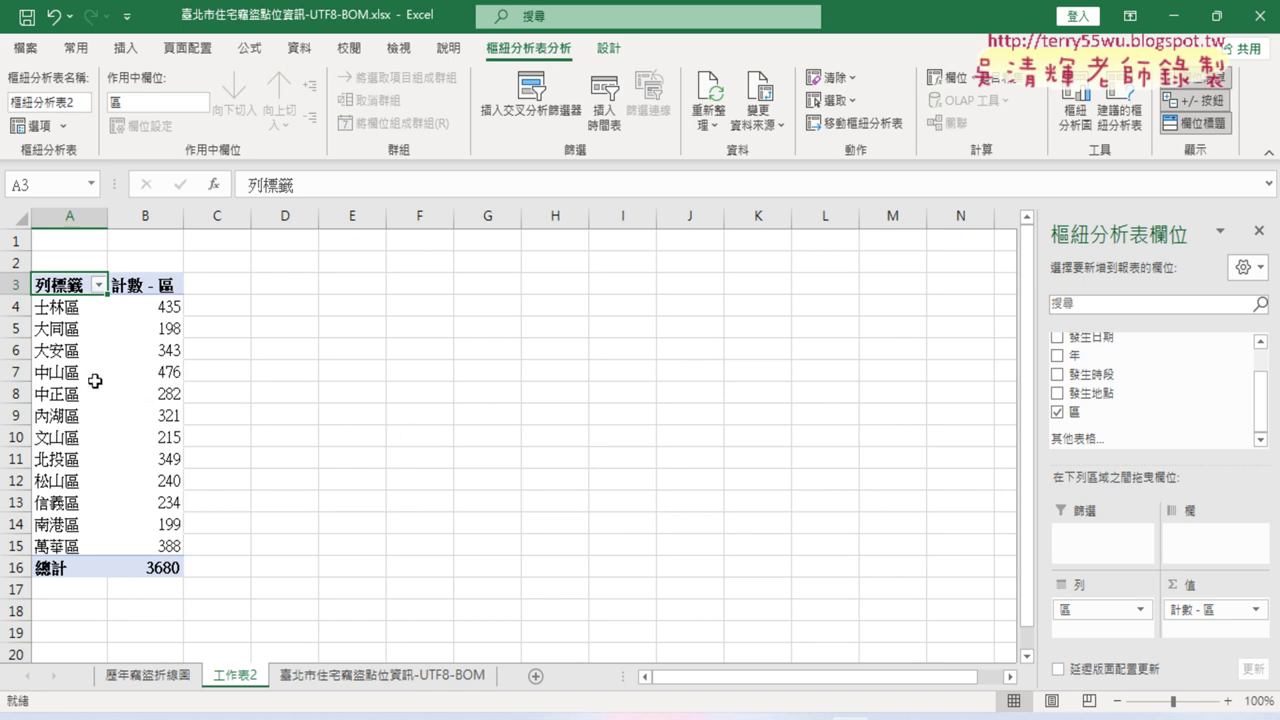
click(170, 374)
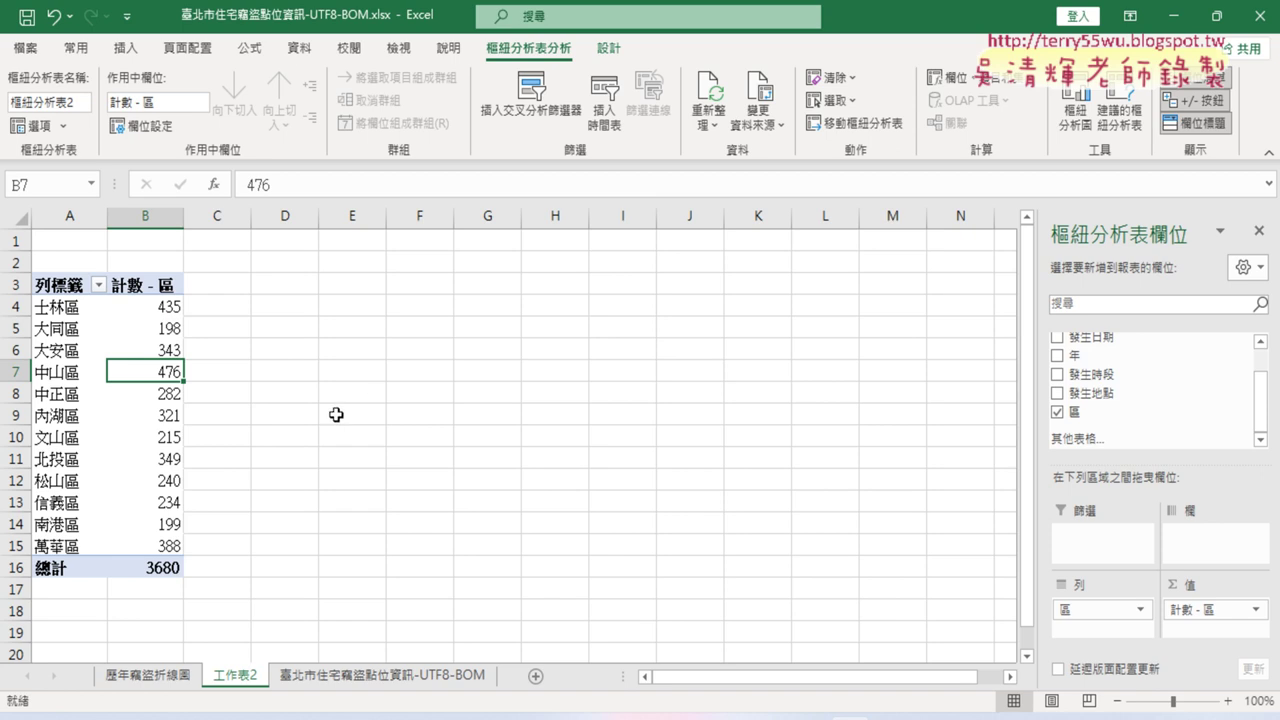
mouse_move(163, 548)
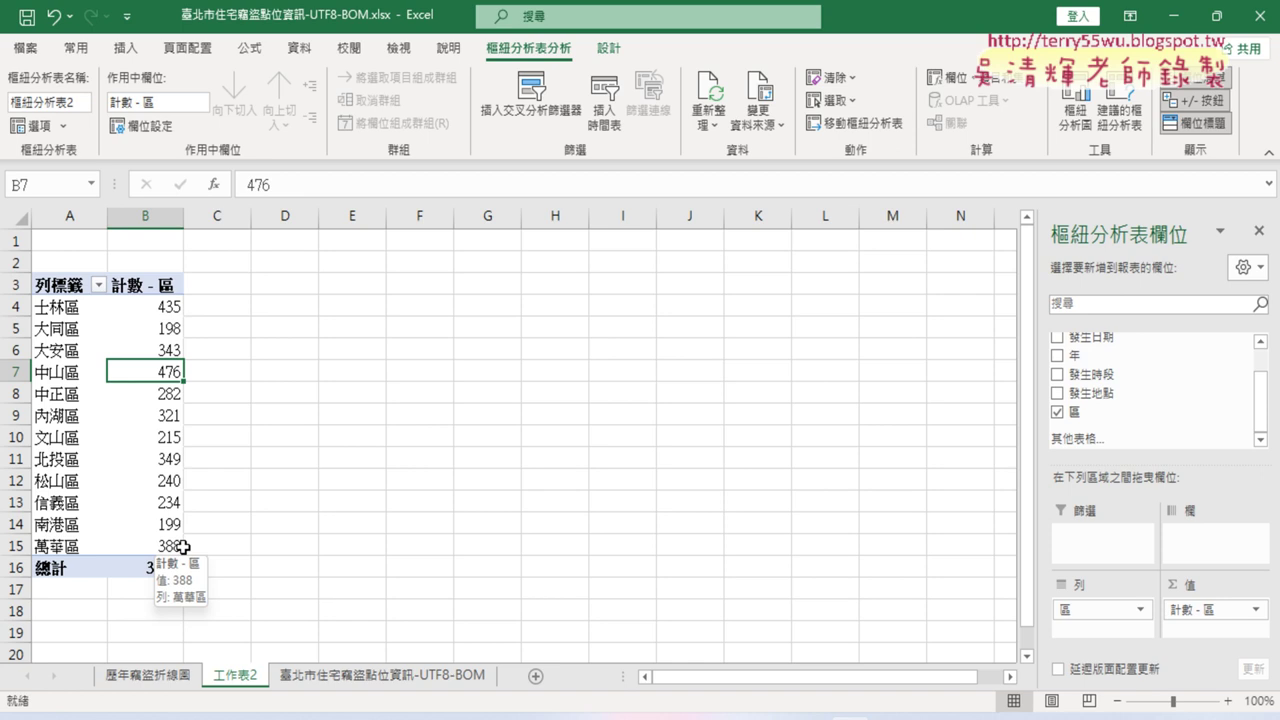
Select count cell B4 and switch to the 資料 (Data) ribbon tab
click(163, 310)
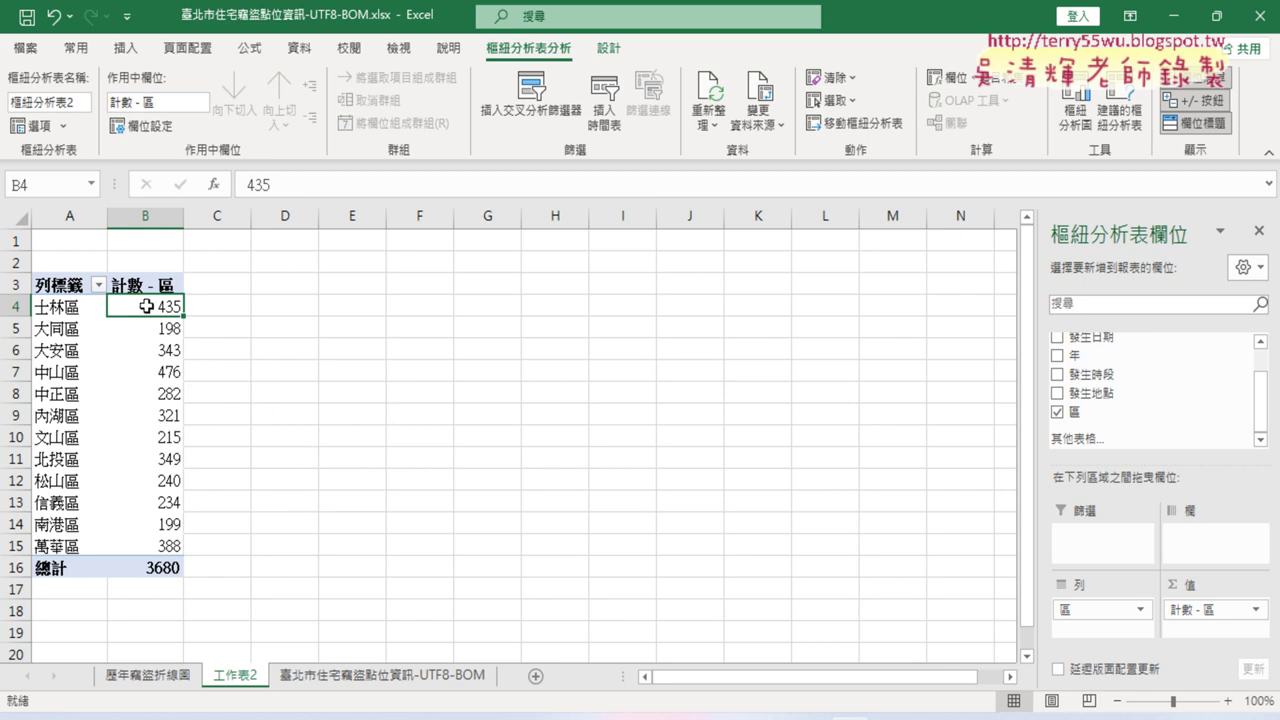
mouse_move(148, 308)
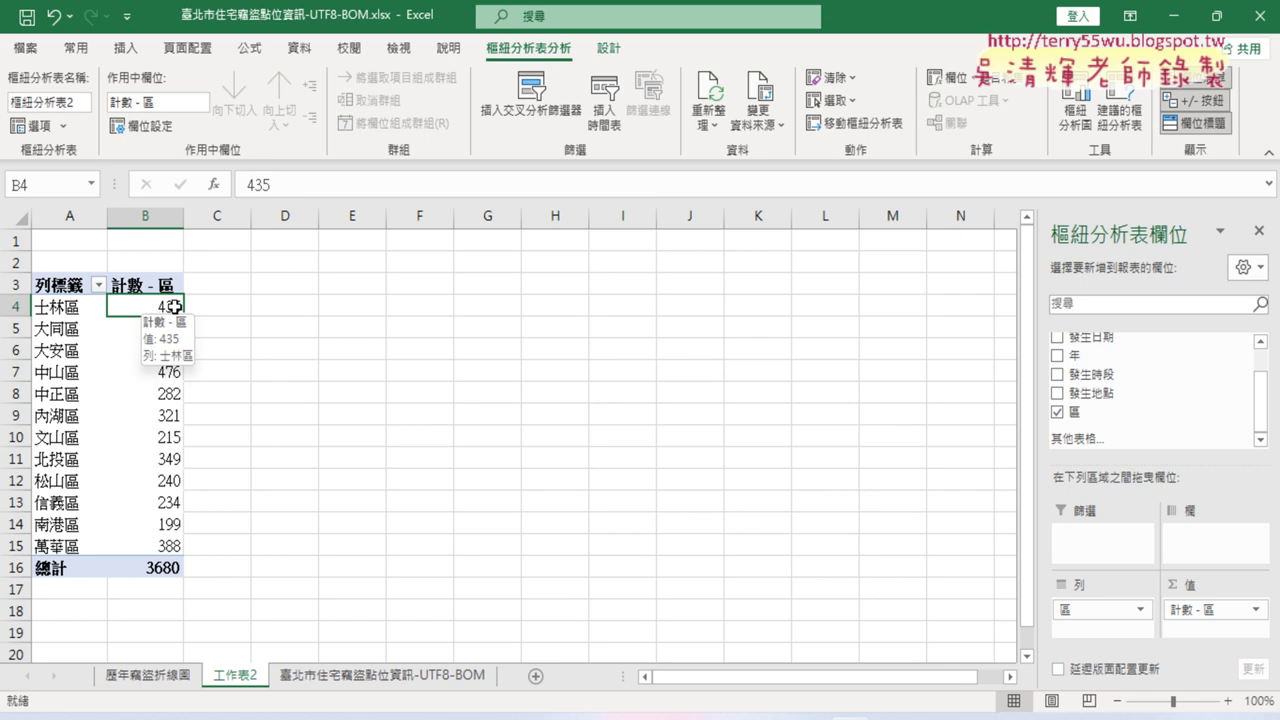
click(300, 50)
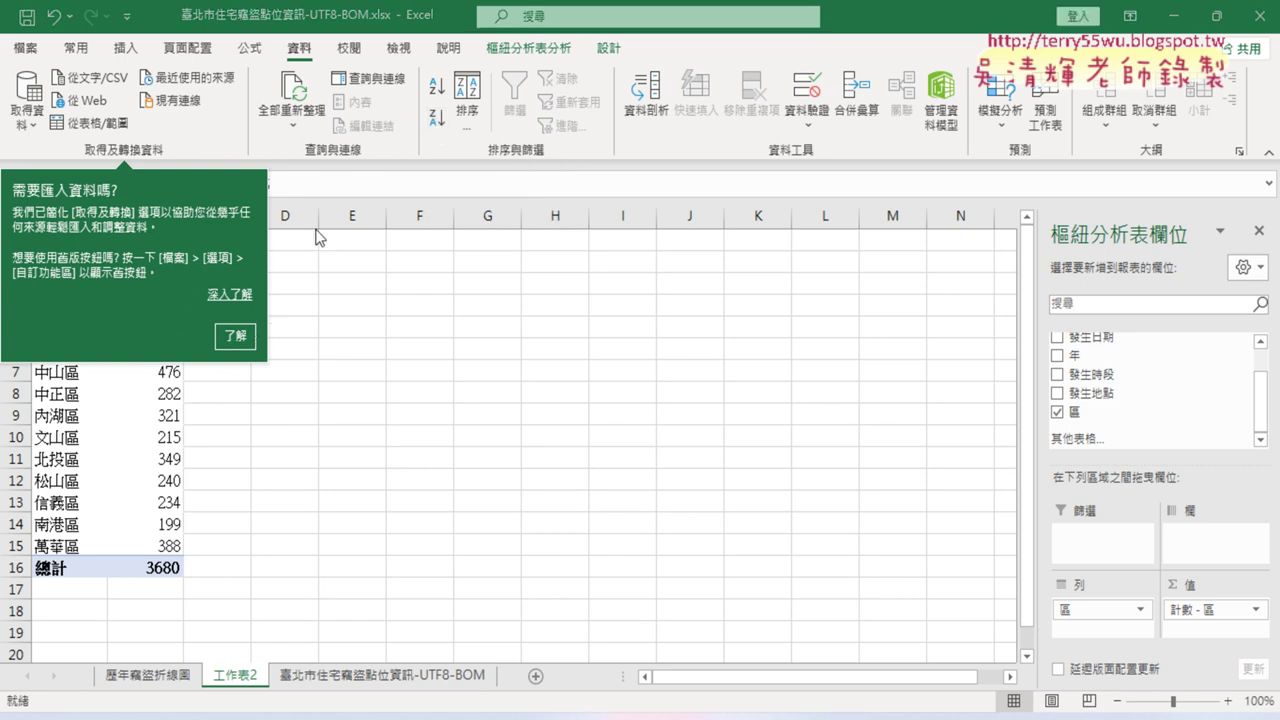
Dismiss the import tip and sort the district counts from largest to smallest
click(236, 336)
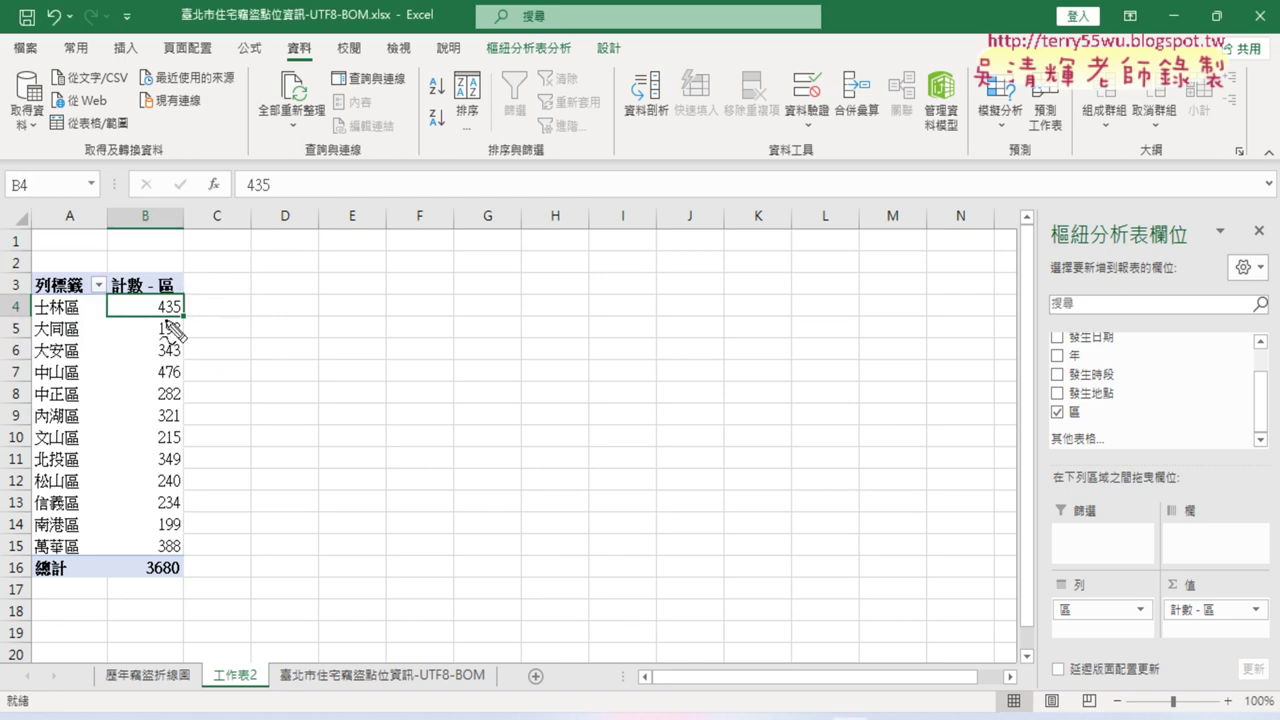
mouse_move(184, 318)
mouse_down()
mouse_move(140, 299)
mouse_move(183, 312)
mouse_move(263, 66)
mouse_up()
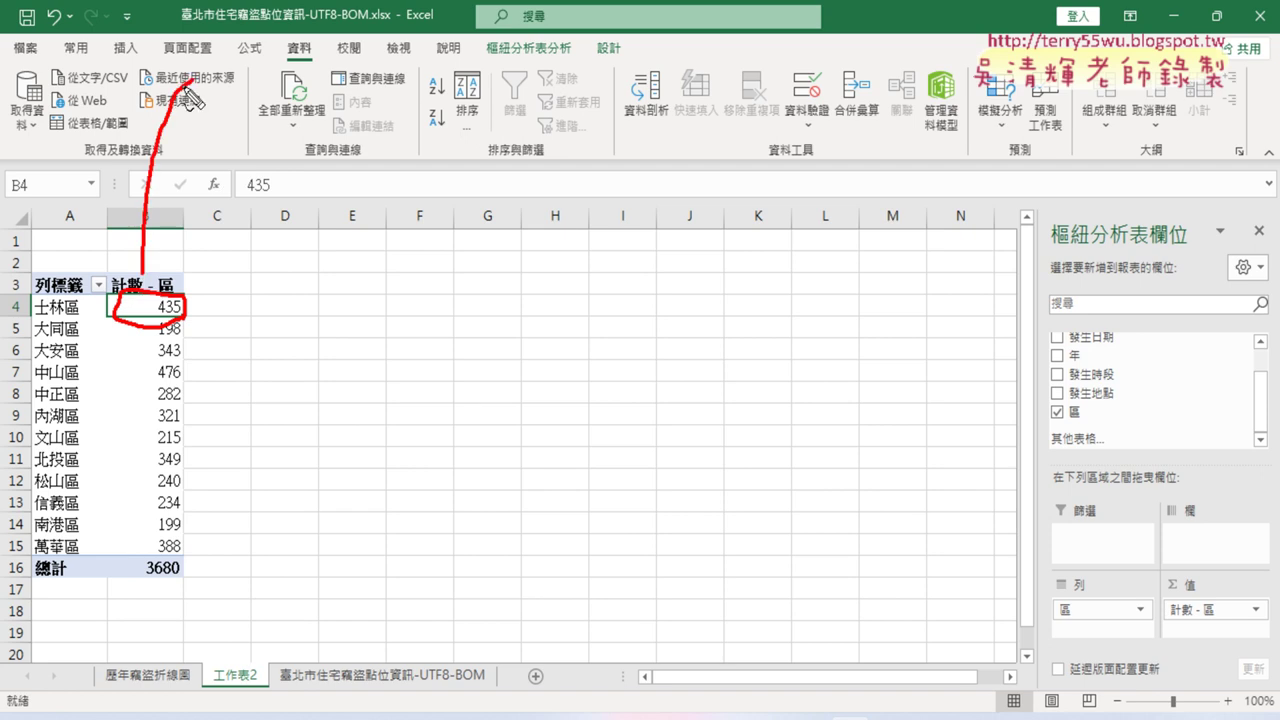
drag(325, 40, 430, 106)
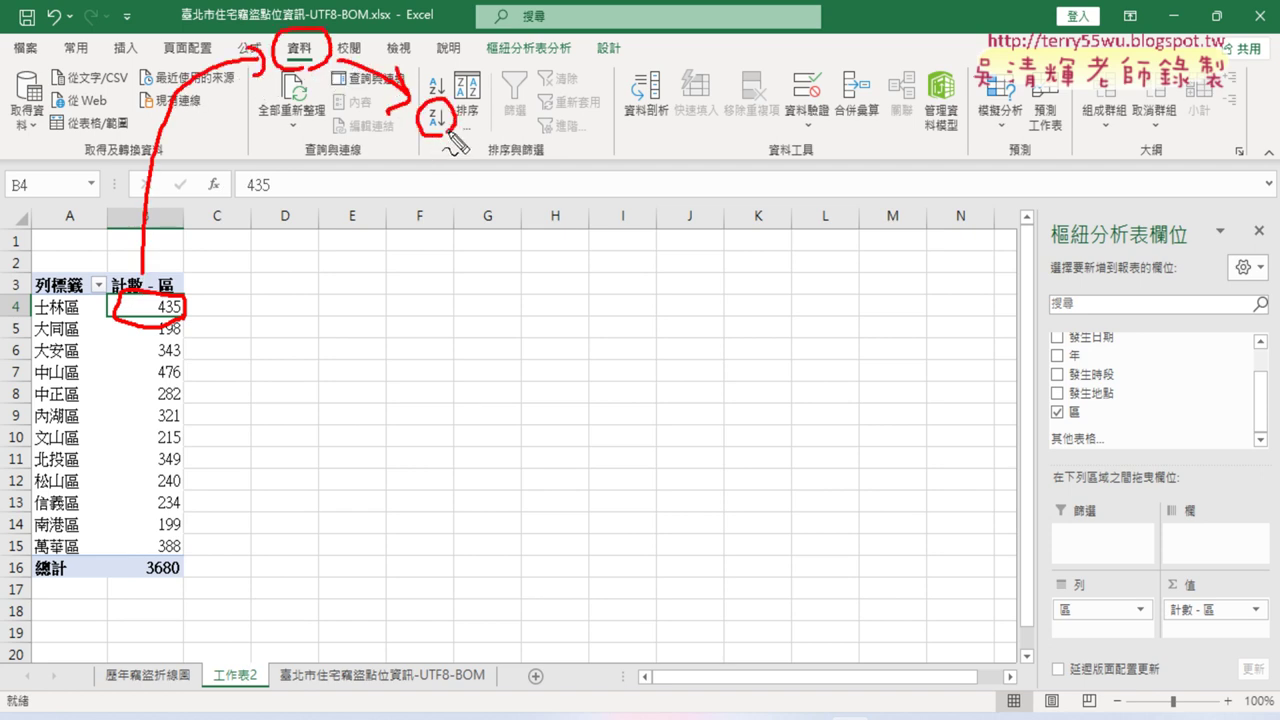
key(ctrl+z)
key(Escape)
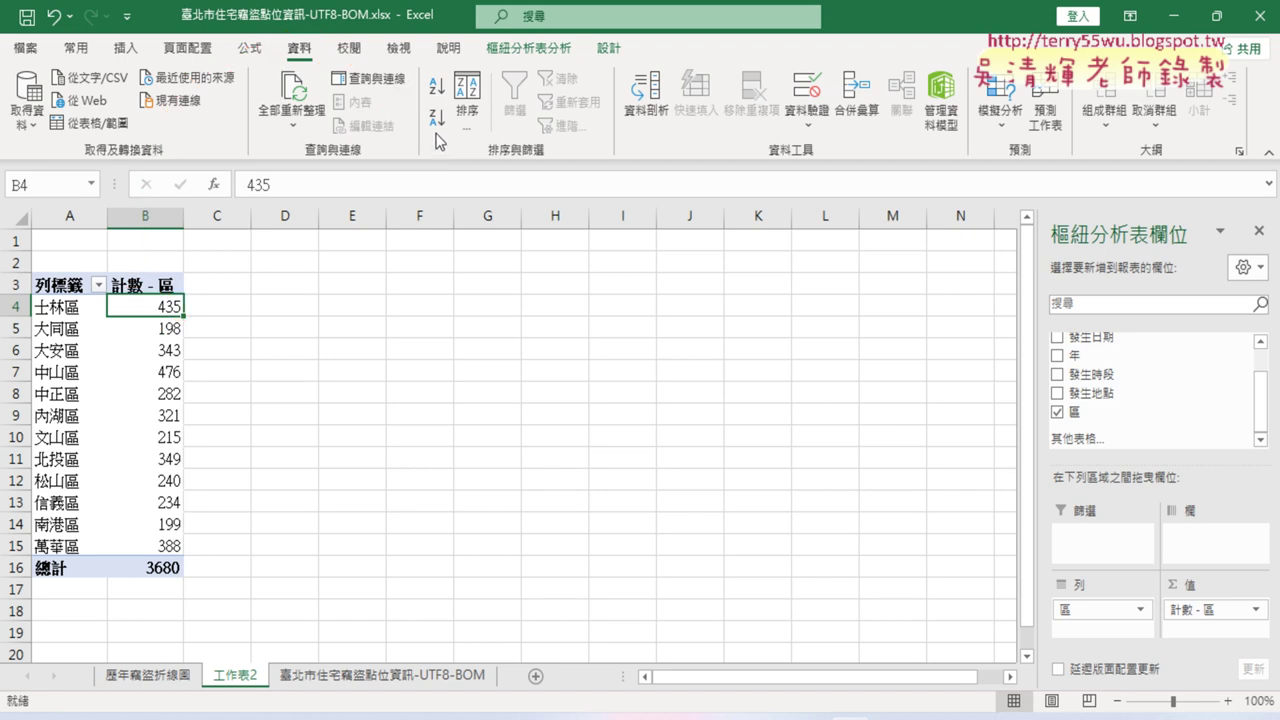
click(437, 120)
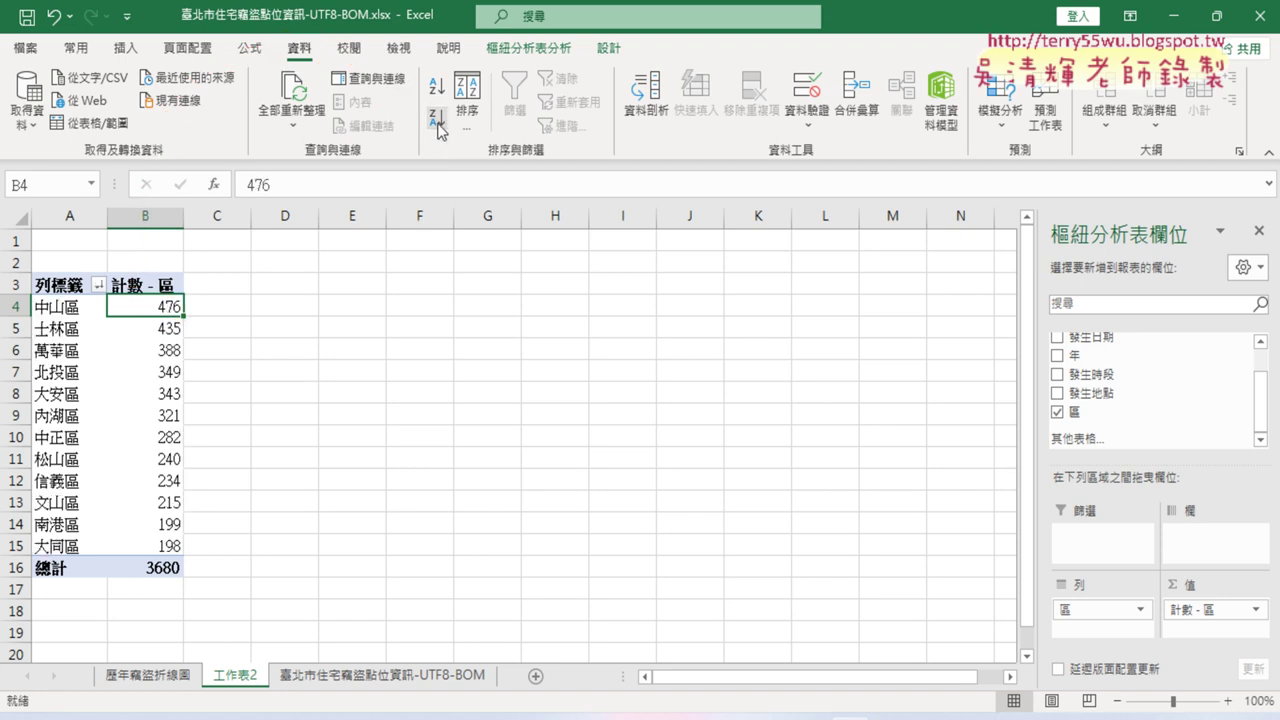
Annotate the sorted results, underlining top 中山 476 down to the lowest count 198
key(ctrl+2)
drag(448, 104, 457, 130)
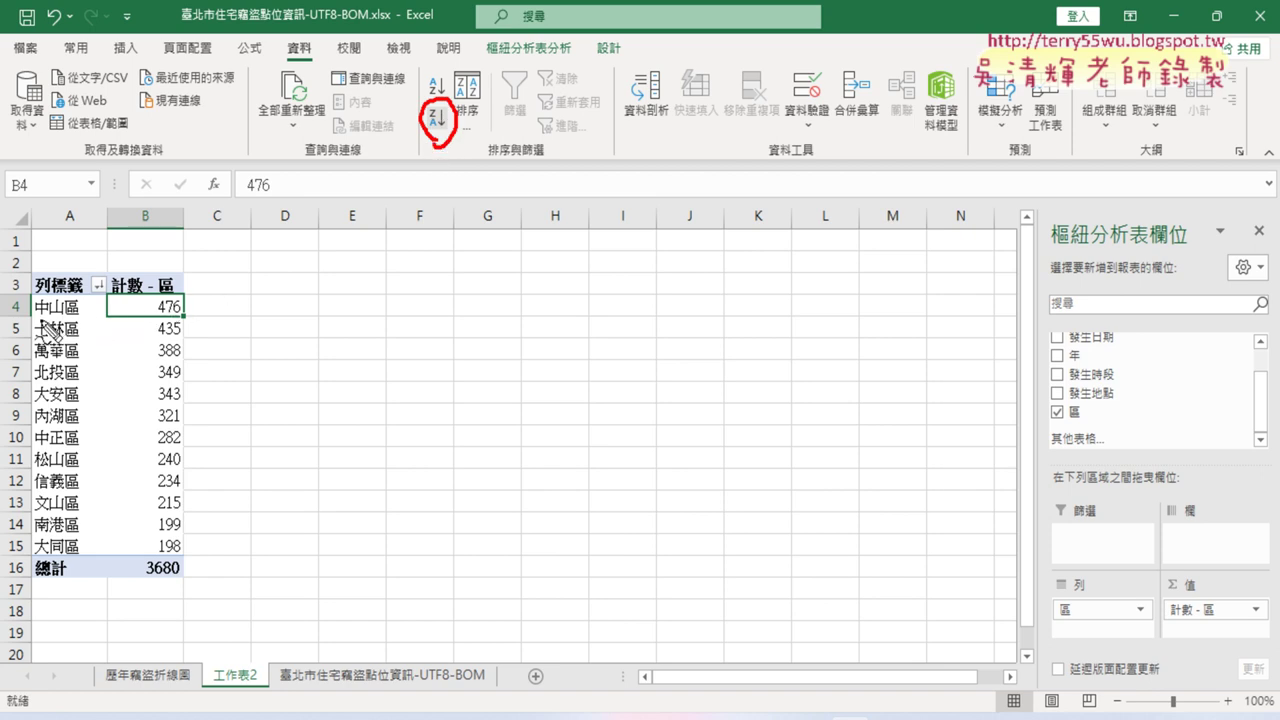
drag(39, 321, 64, 321)
drag(150, 316, 181, 314)
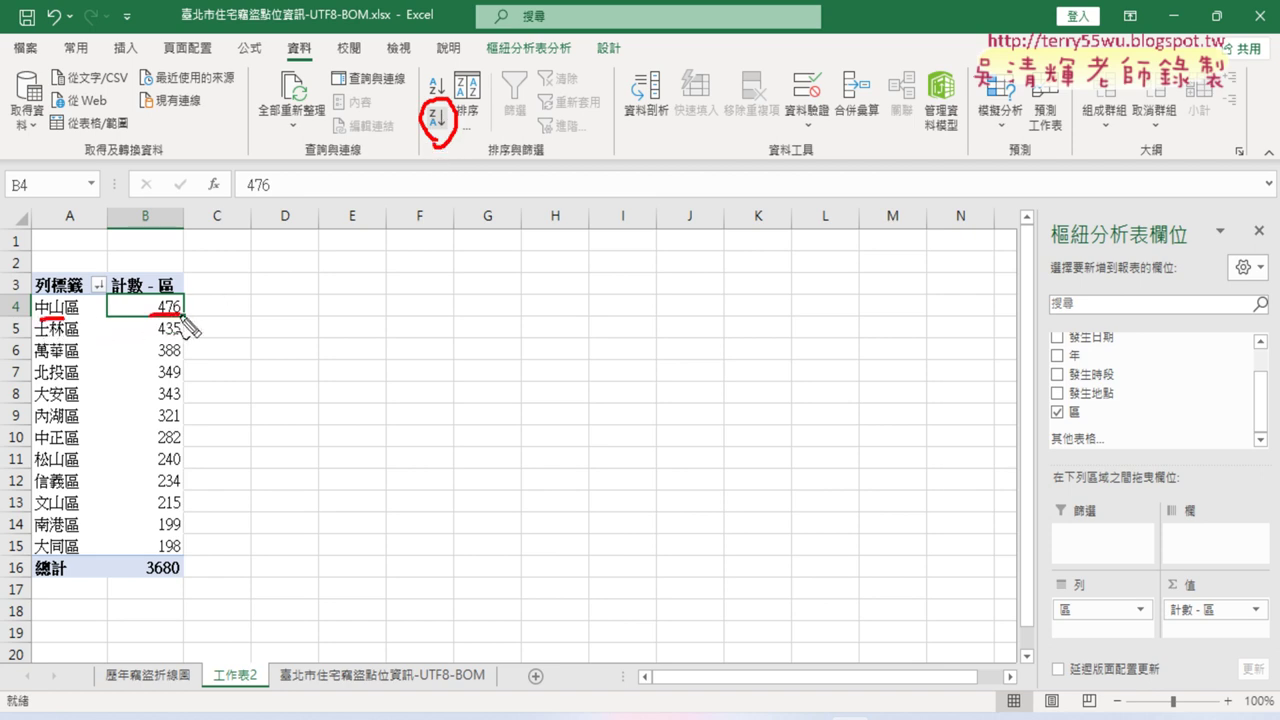
mouse_move(36, 341)
mouse_down()
mouse_move(66, 339)
mouse_move(66, 359)
mouse_up()
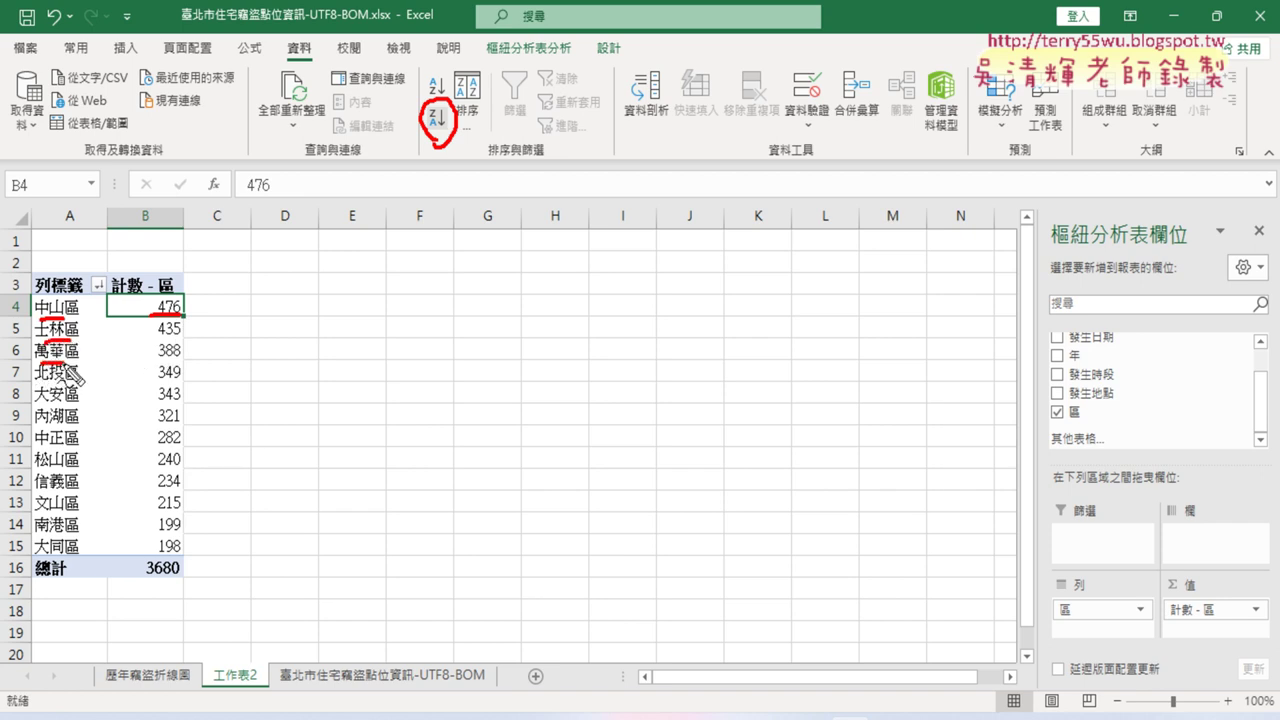
drag(158, 361, 181, 360)
drag(158, 551, 181, 550)
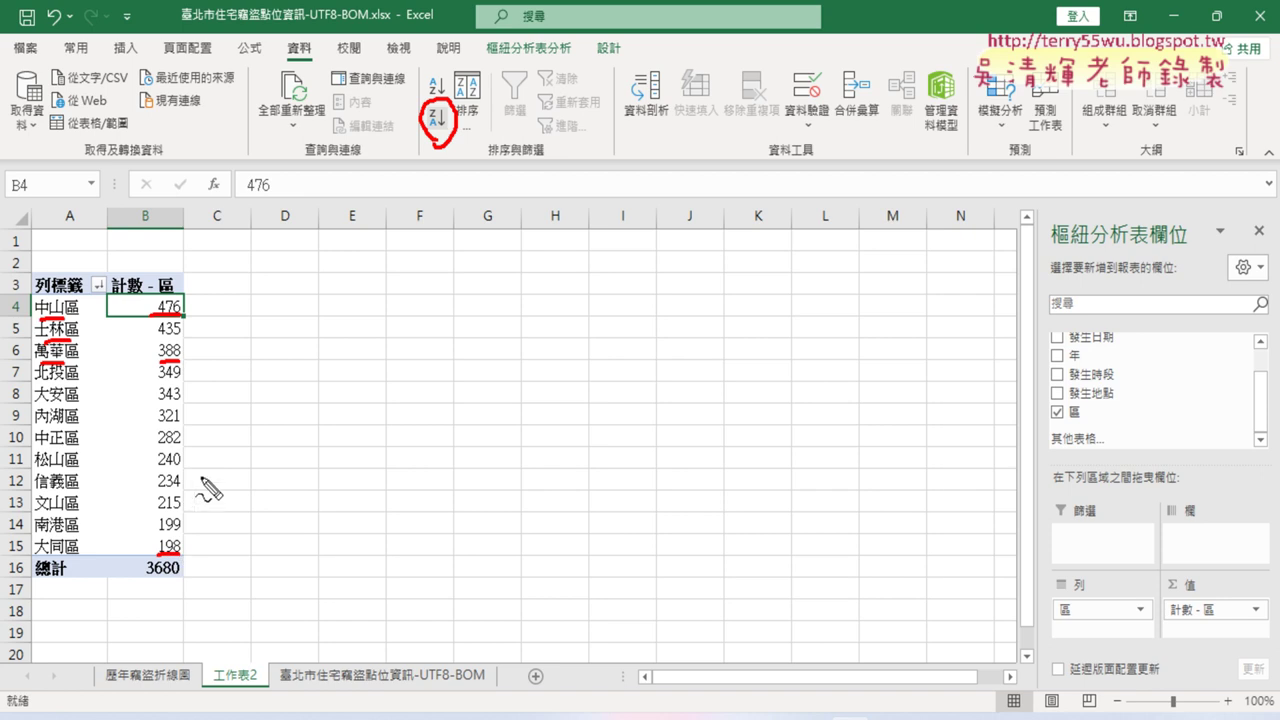
mouse_move(160, 543)
mouse_down()
mouse_move(180, 540)
mouse_move(184, 508)
mouse_up()
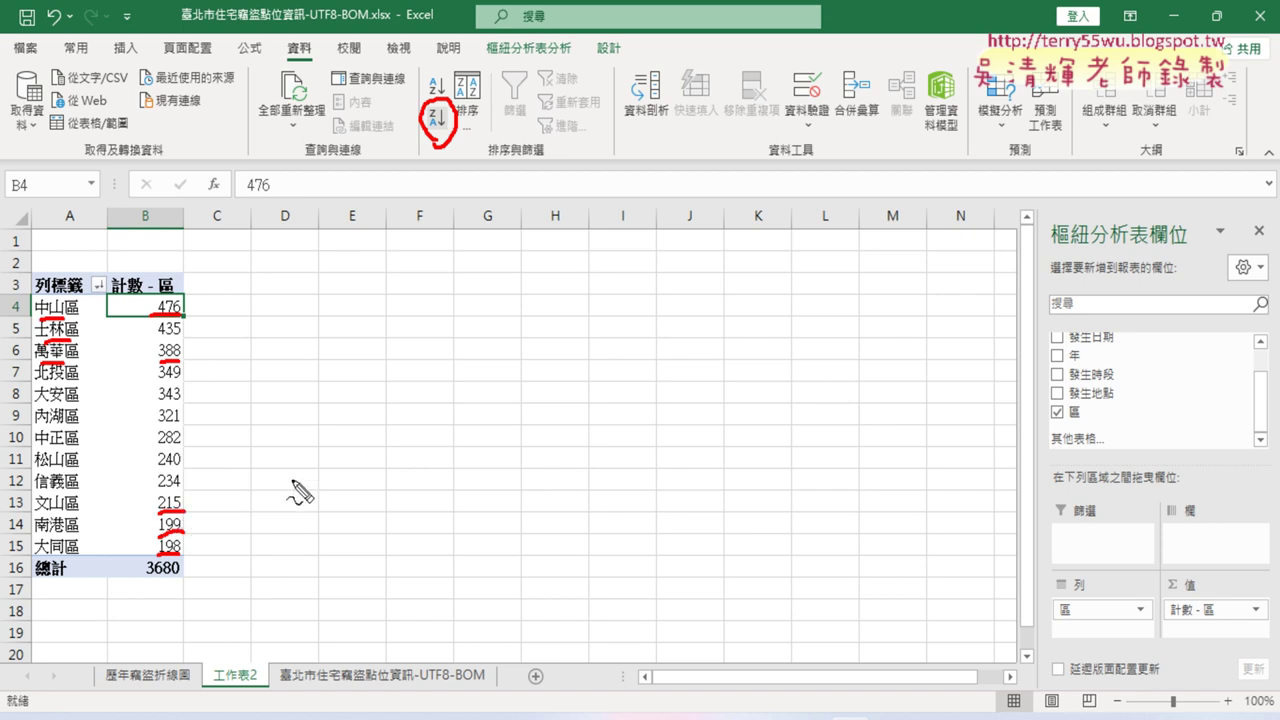
drag(150, 490, 180, 491)
key(Escape)
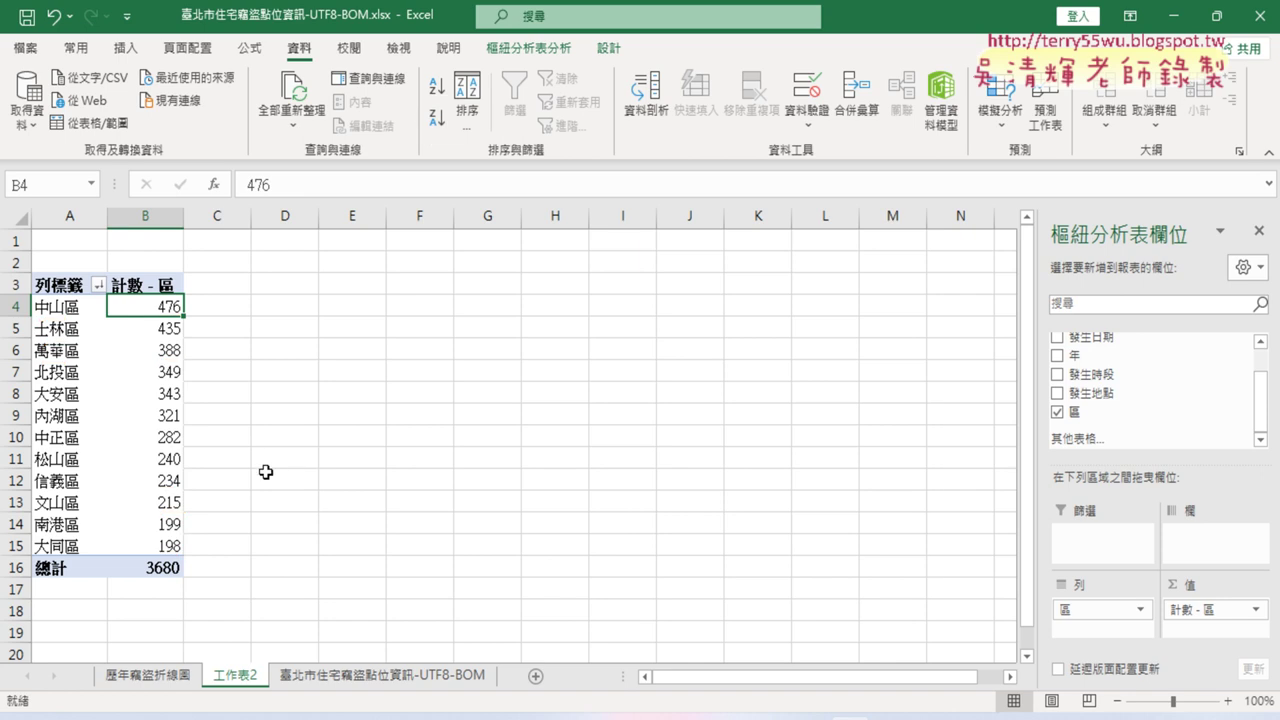
Select a pivot table cell and show the 樞紐分析表分析 (PivotTable Analyze) ribbon tools
click(154, 432)
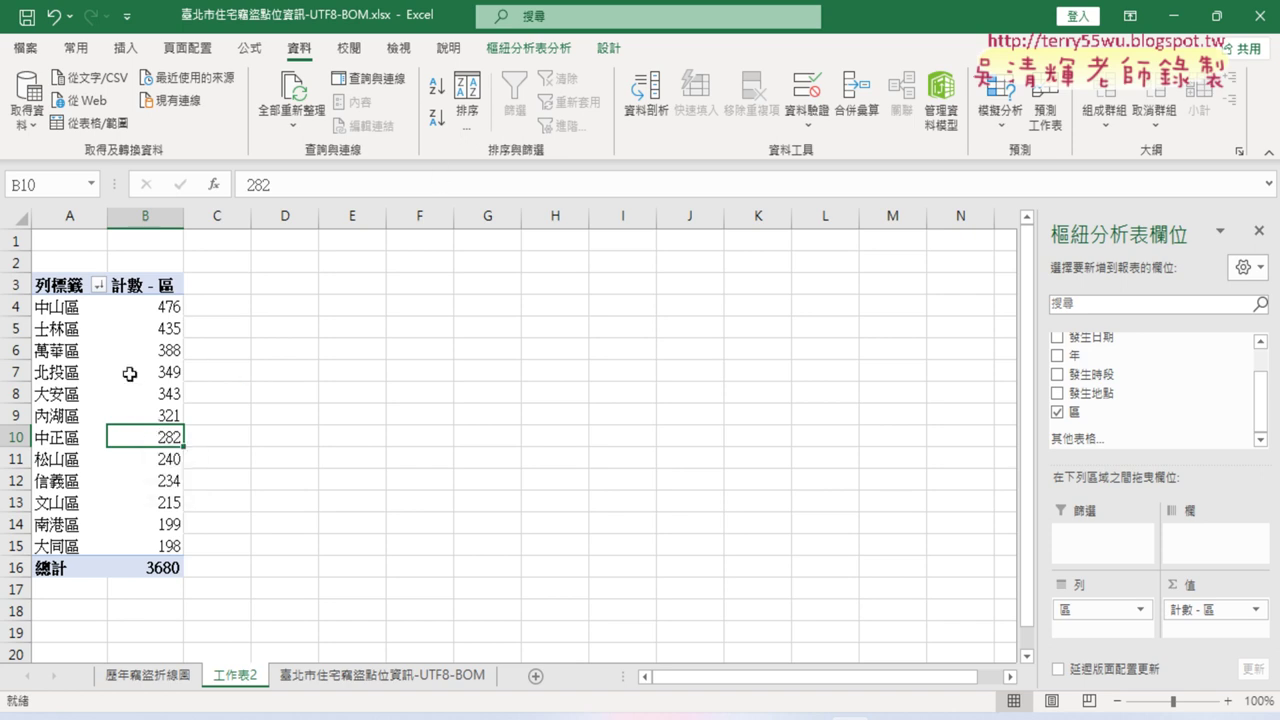
click(538, 50)
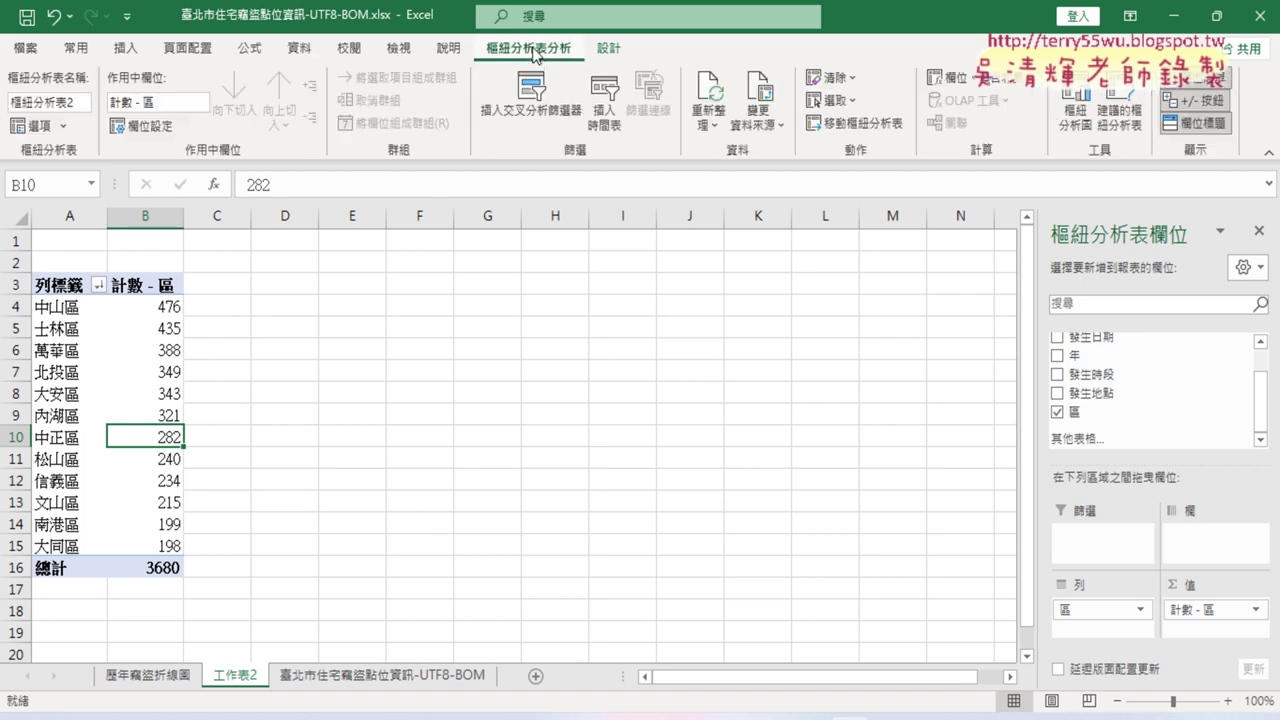
Insert a 圓形圖 (Pie) pivot chart of the district theft counts
click(1073, 110)
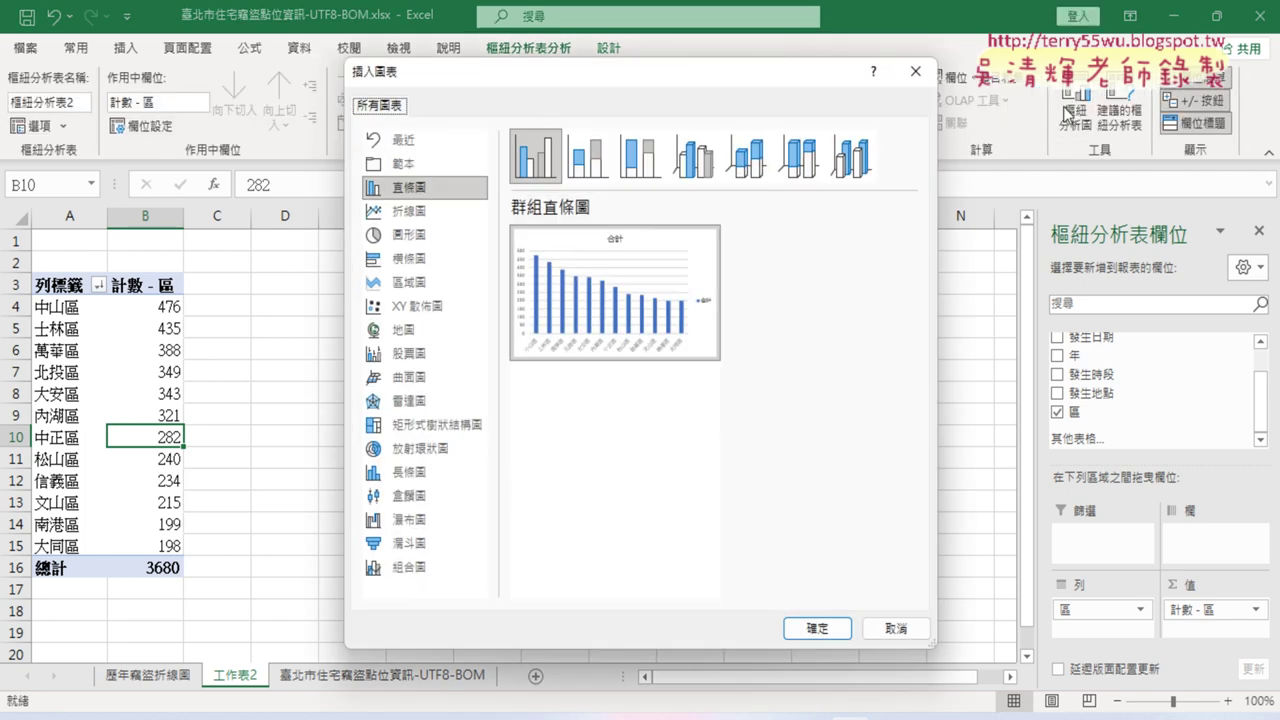
mouse_move(650, 300)
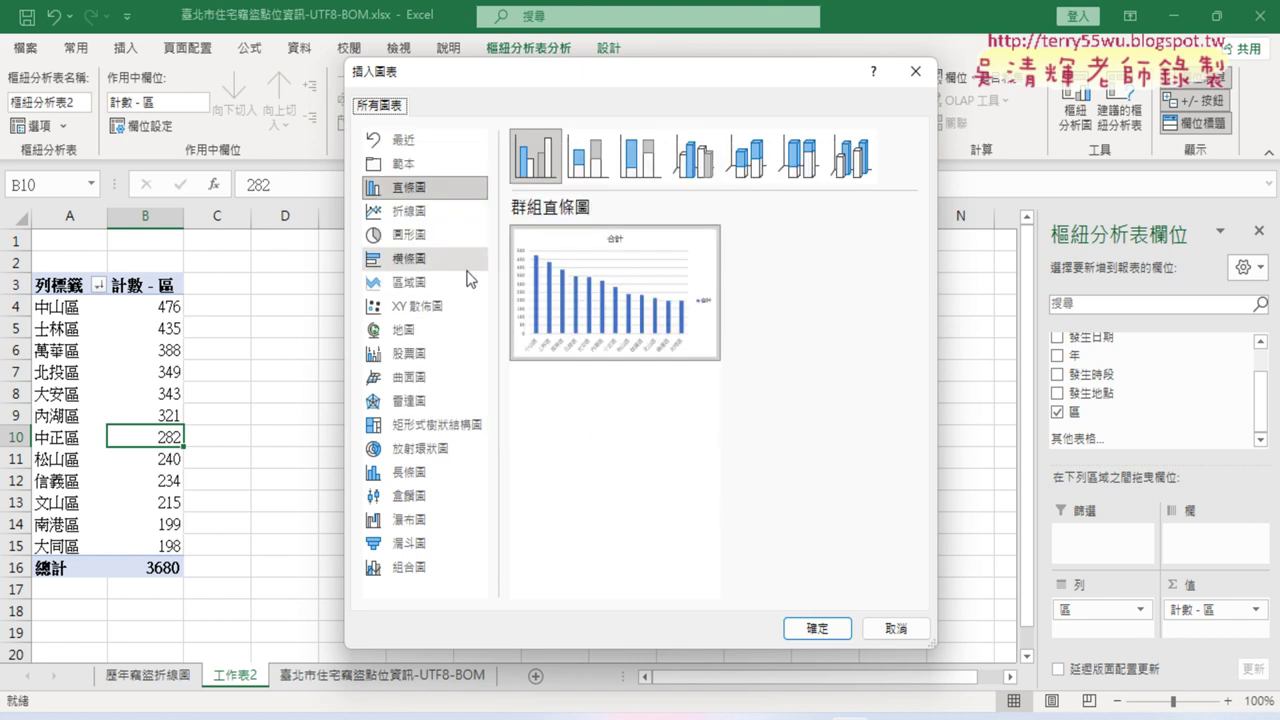
click(434, 241)
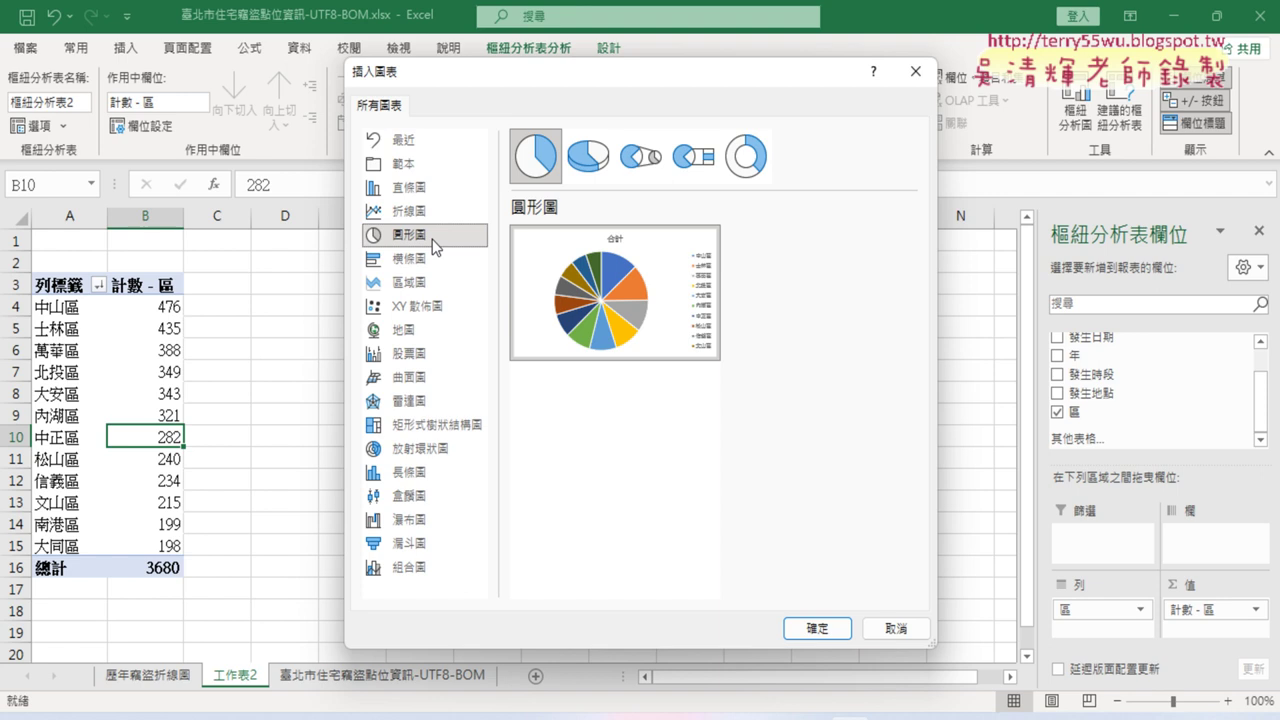
click(822, 629)
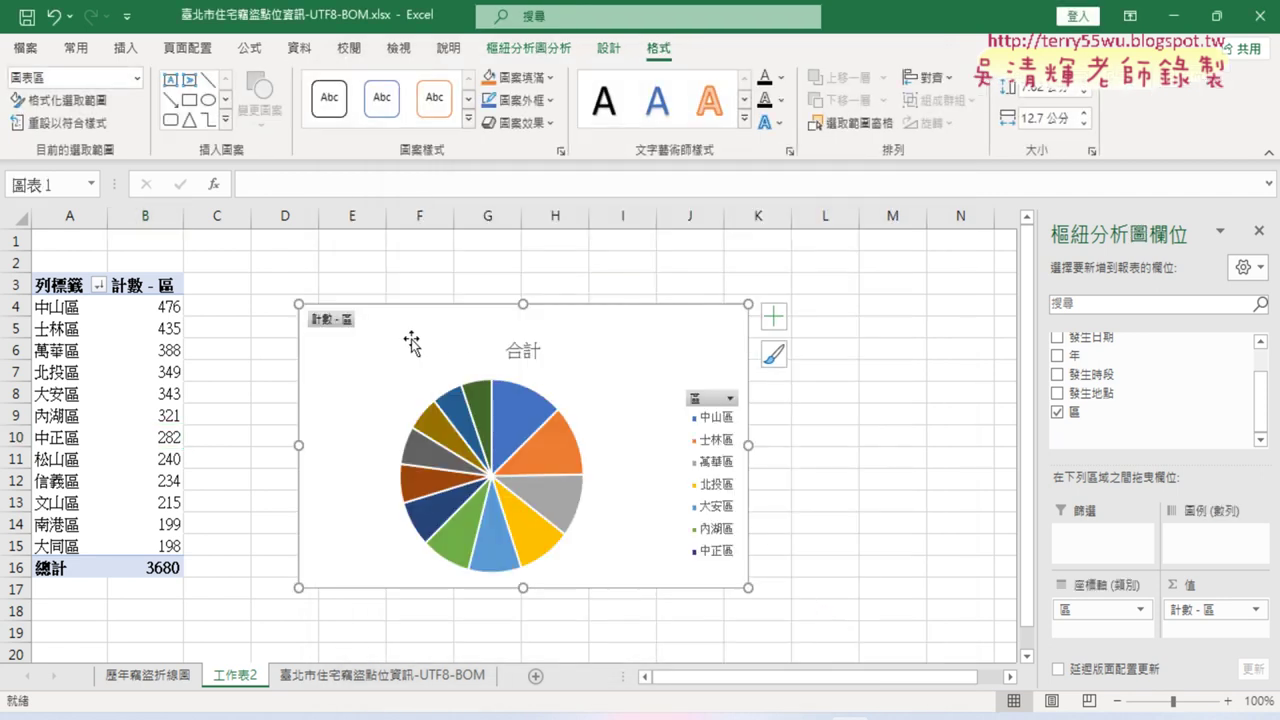
Move the pie chart up-left beside the pivot table and enlarge it wider and taller
drag(399, 341, 353, 287)
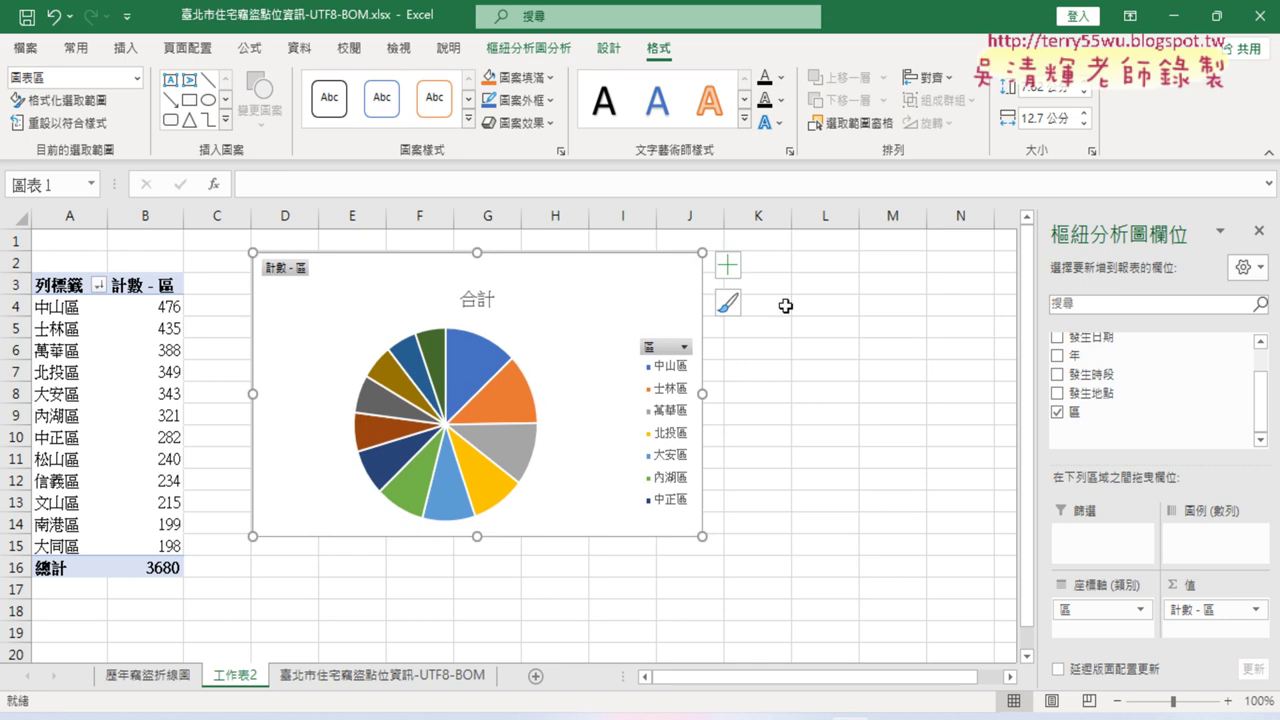
drag(700, 533, 924, 594)
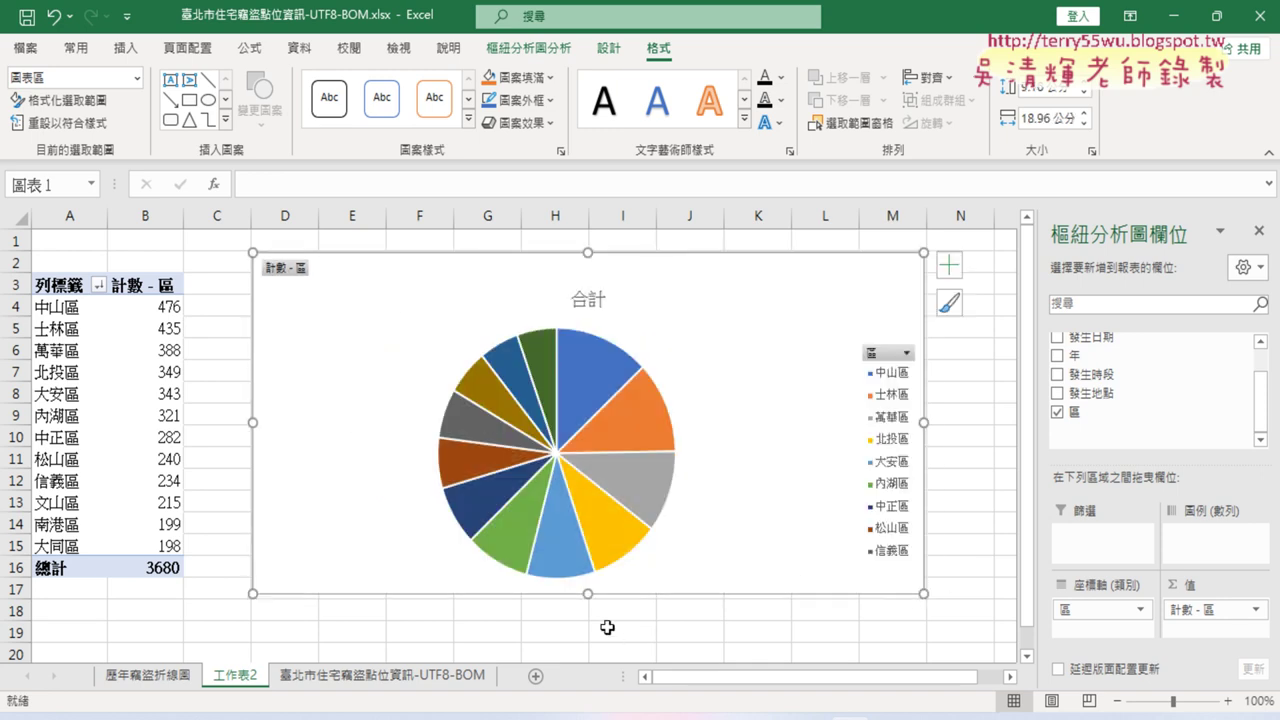
mouse_move(588, 594)
mouse_down()
mouse_move(594, 655)
mouse_move(594, 469)
mouse_up()
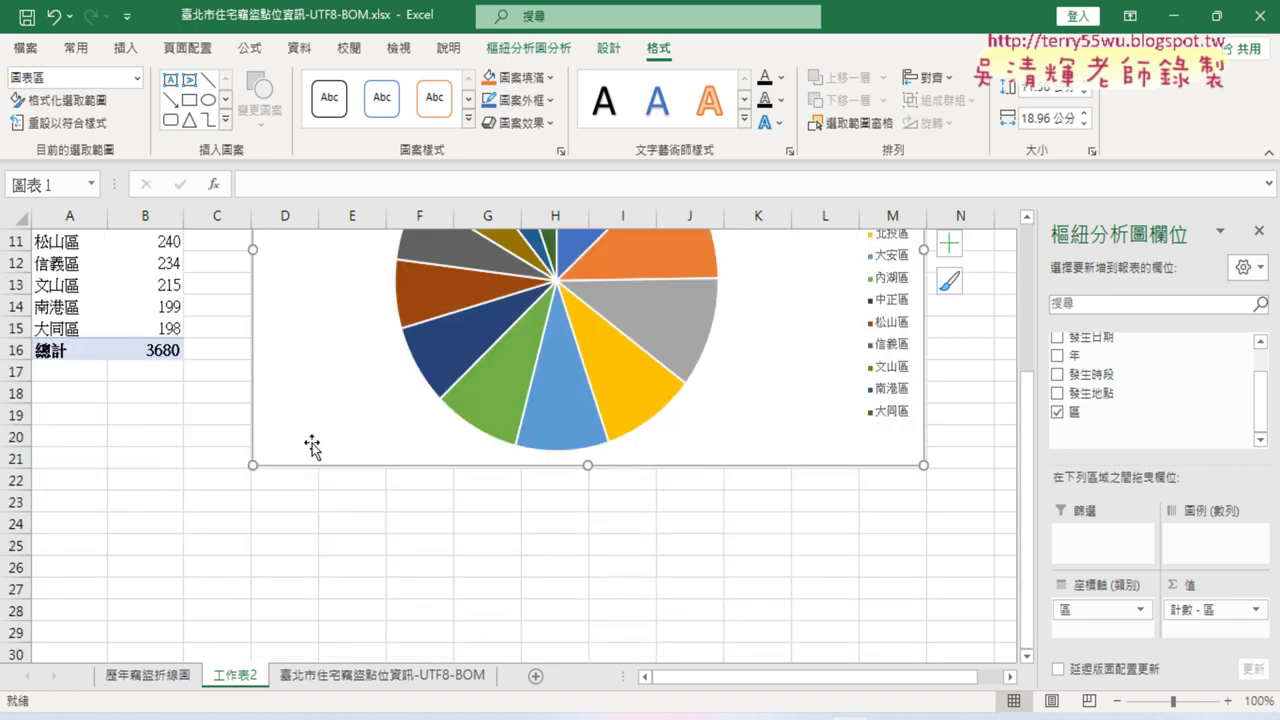
Select columns D to M and rows 3 to 21 to gauge the chart's span
scroll(290, 430, up, 3)
drag(283, 216, 894, 216)
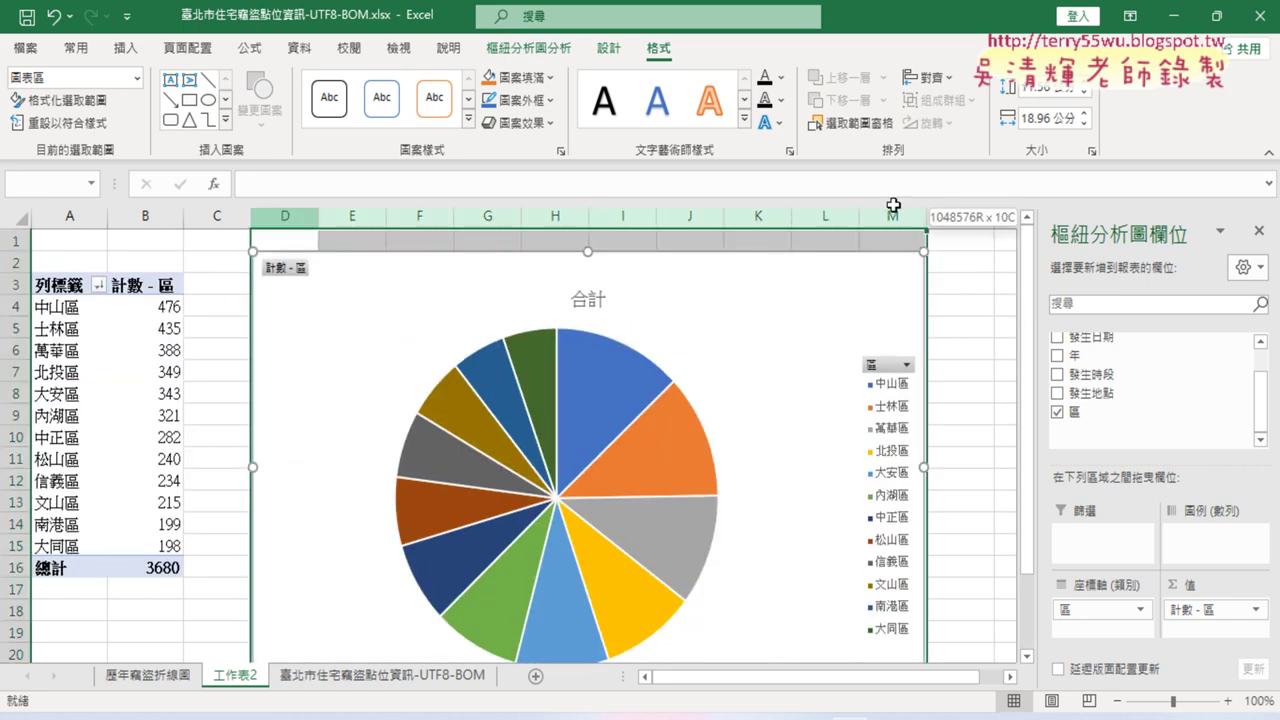
click(28, 275)
scroll(23, 377, down, 3)
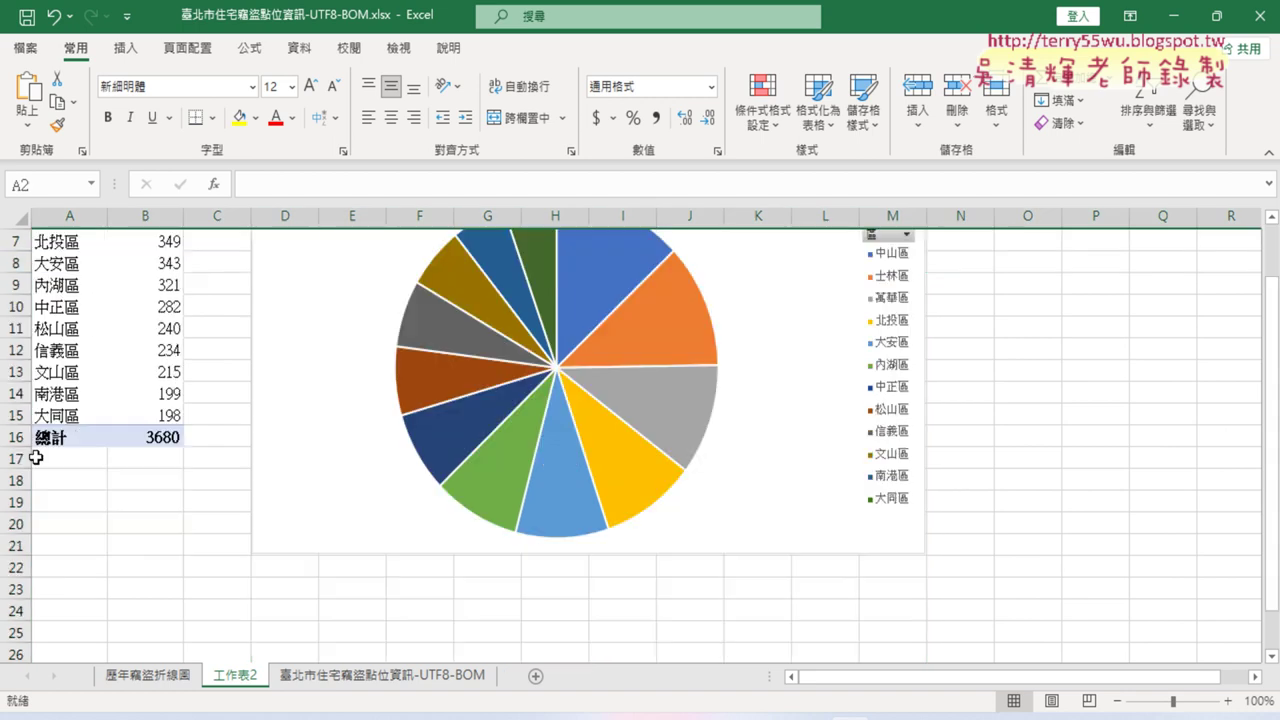
drag(10, 482, 20, 284)
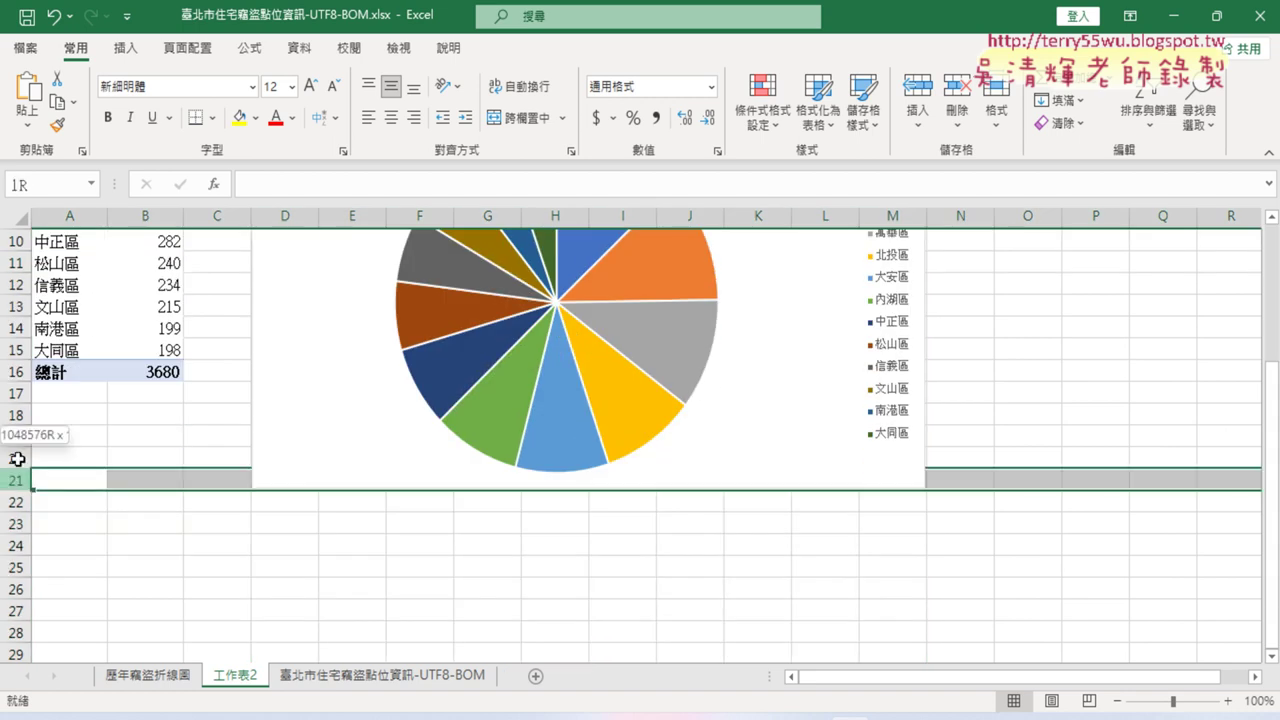
drag(25, 285, 22, 262)
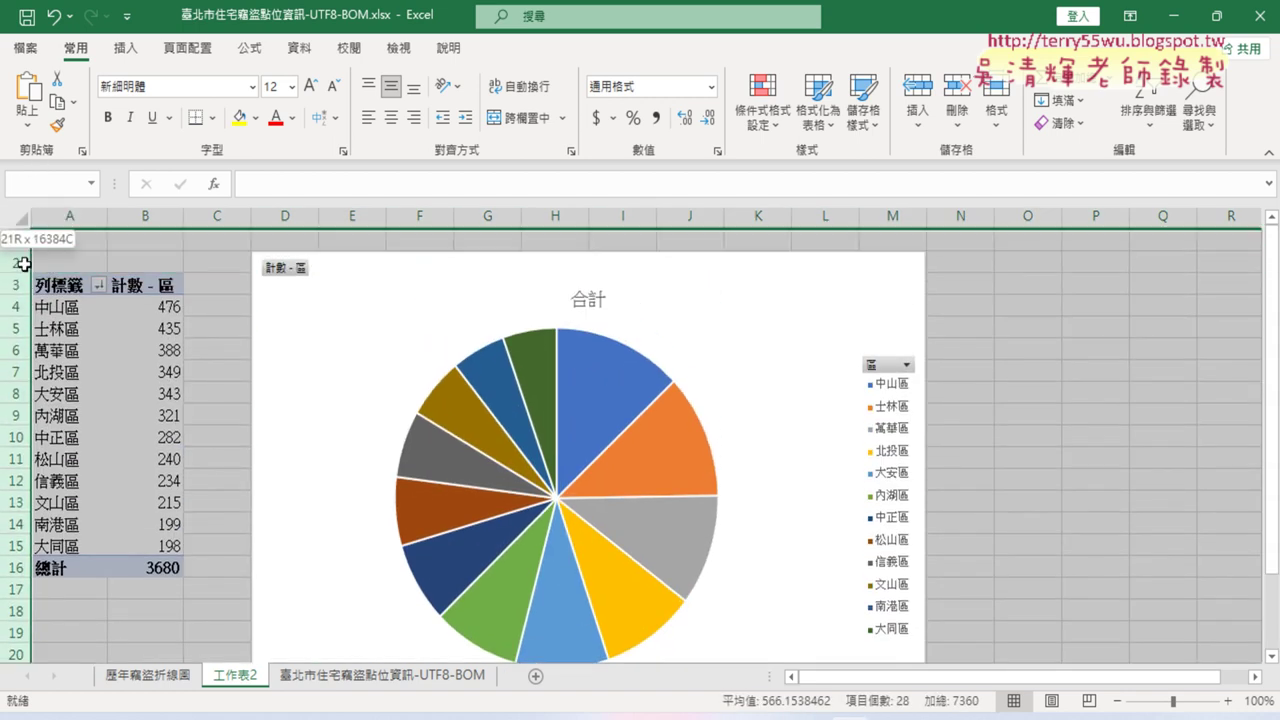
click(1016, 460)
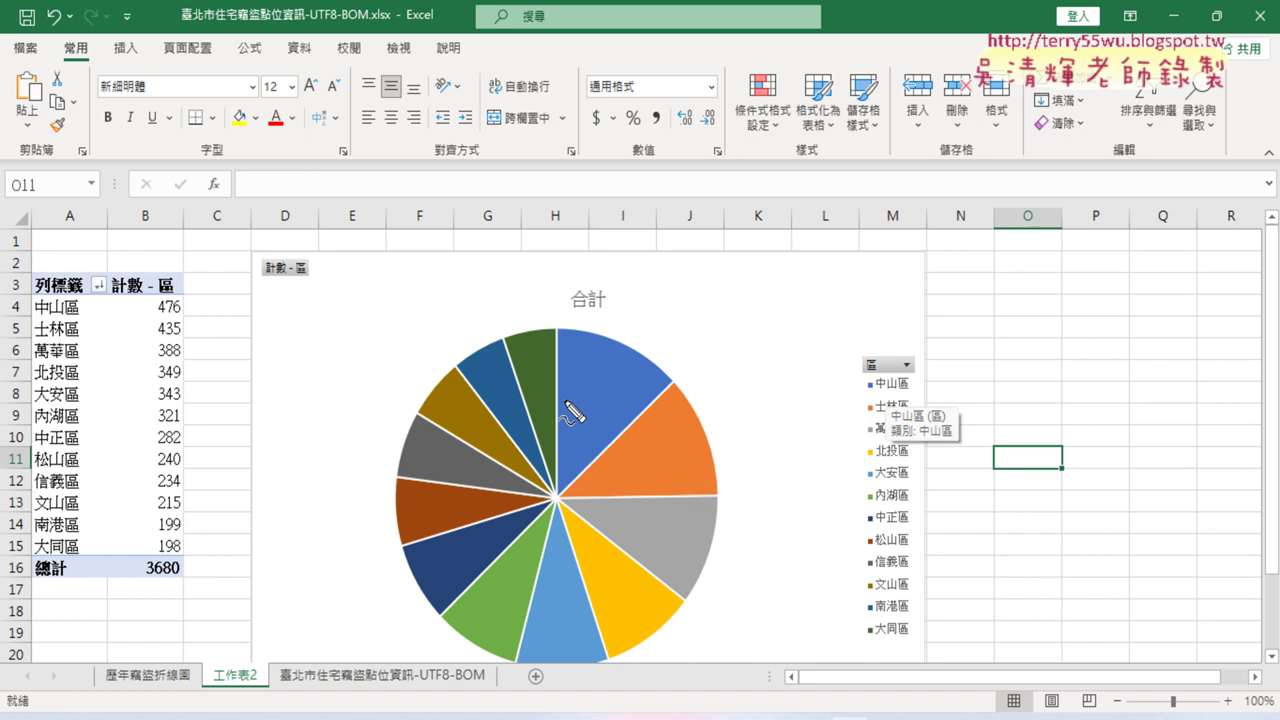
mouse_move(561, 329)
mouse_down()
mouse_move(620, 442)
mouse_move(566, 333)
mouse_up()
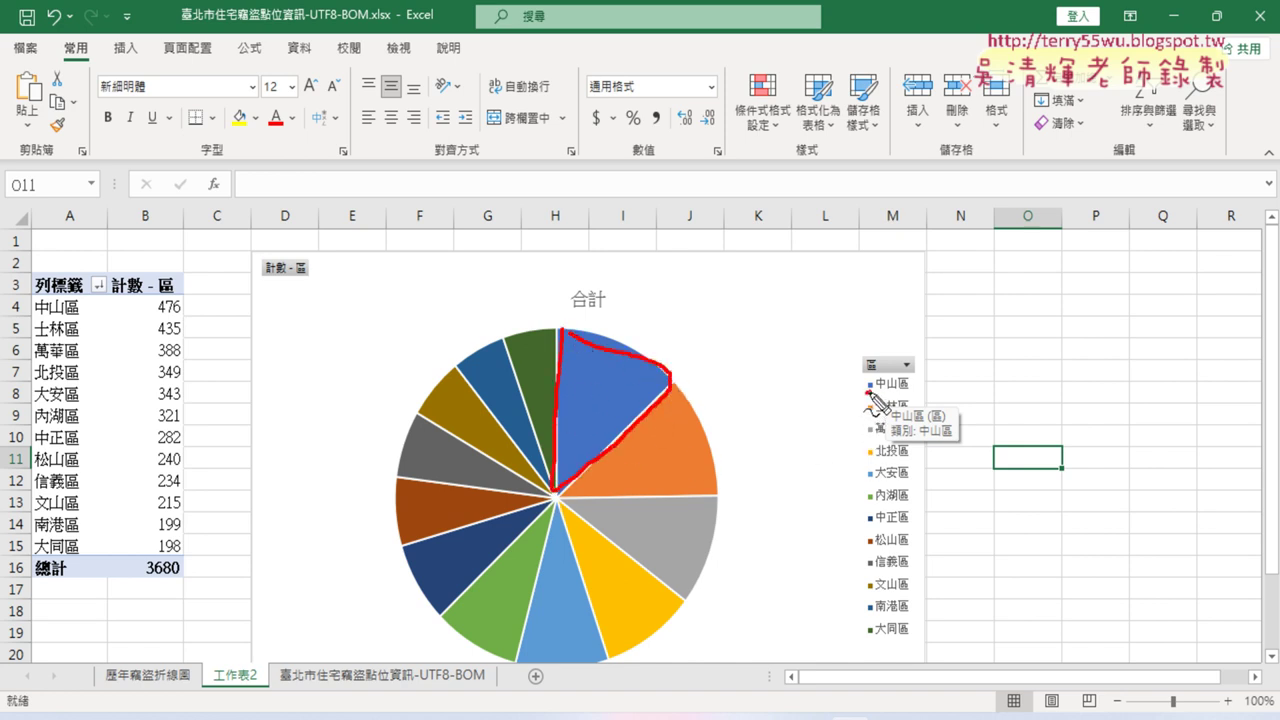
drag(864, 395, 879, 392)
drag(862, 484, 876, 482)
drag(862, 610, 876, 607)
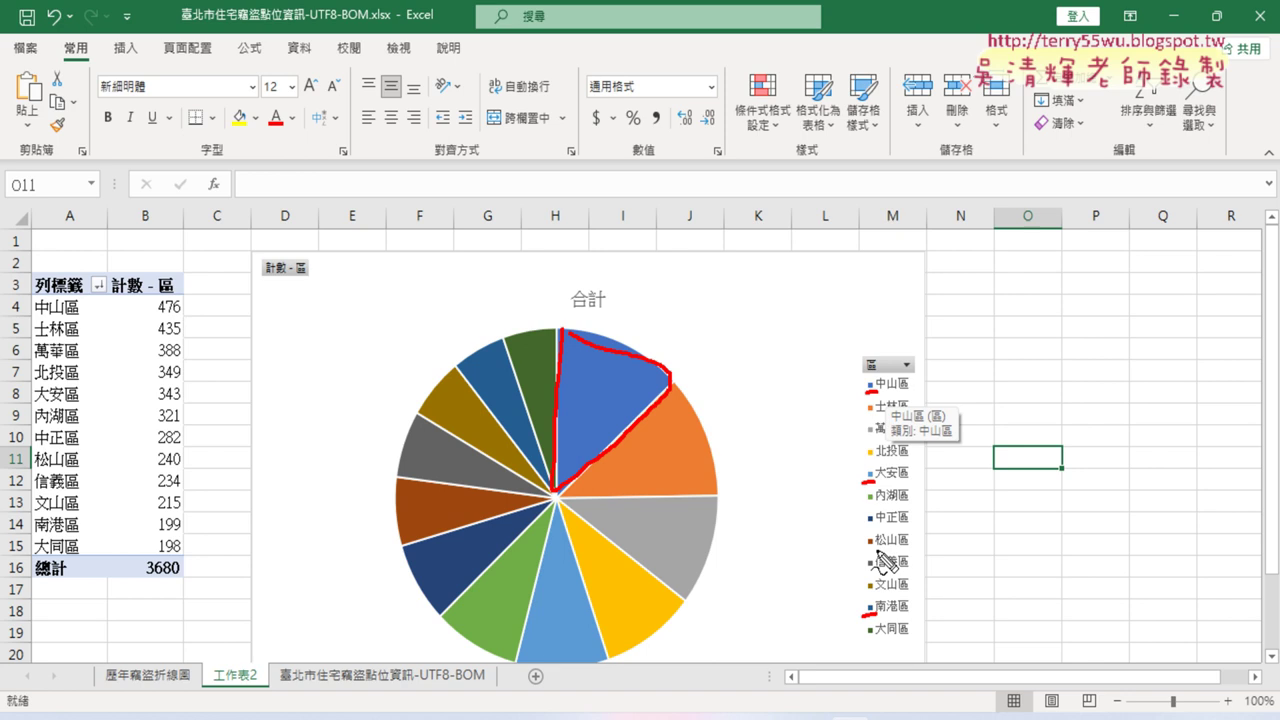
key(Escape)
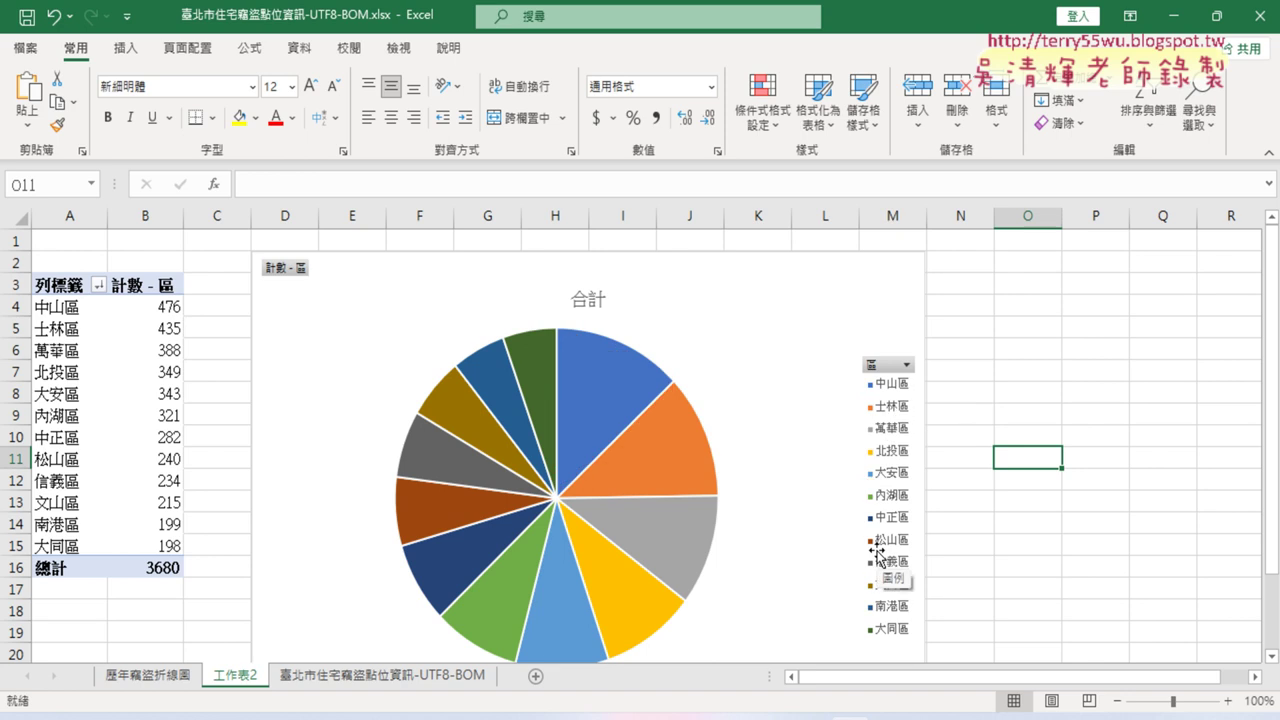
mouse_move(582, 412)
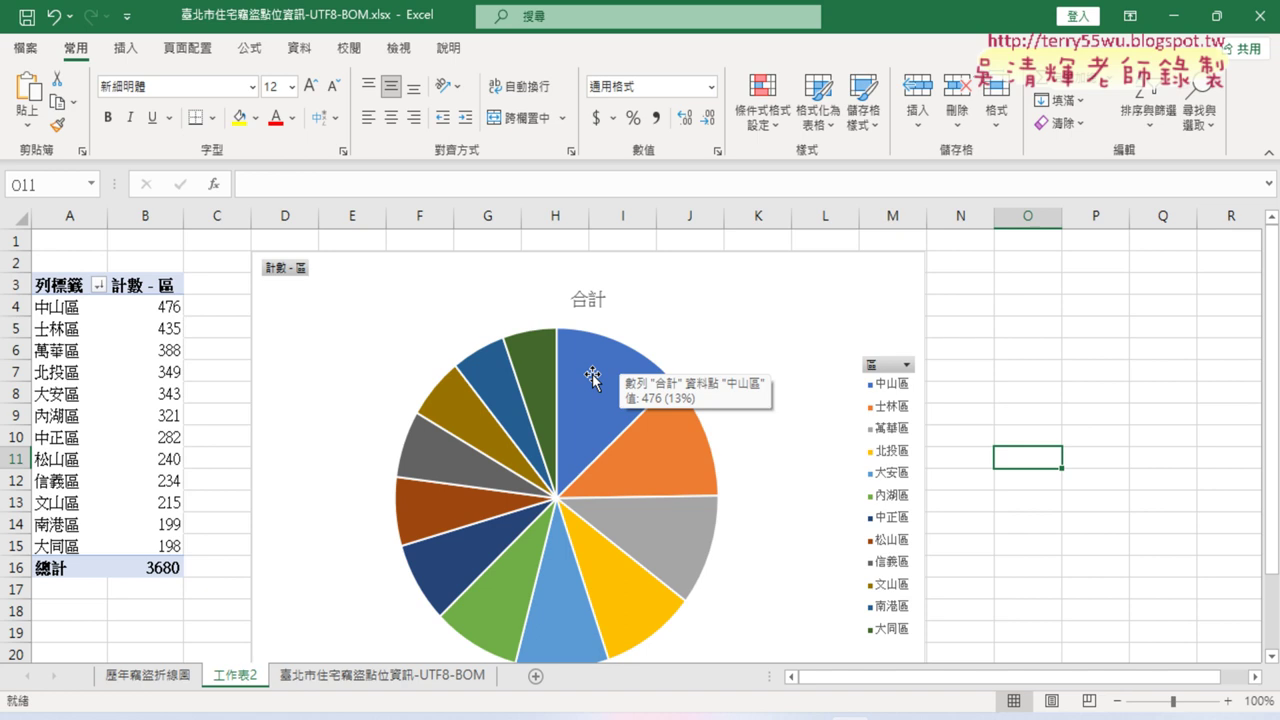
mouse_move(688, 443)
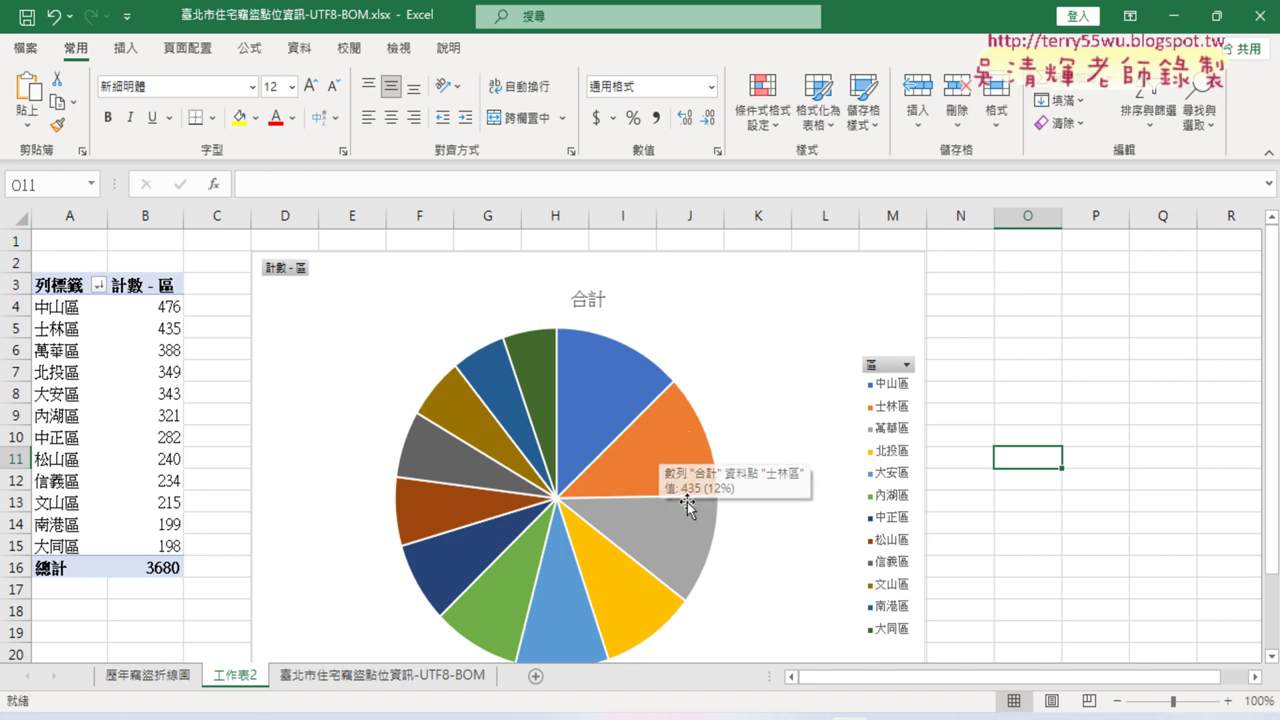
mouse_move(608, 384)
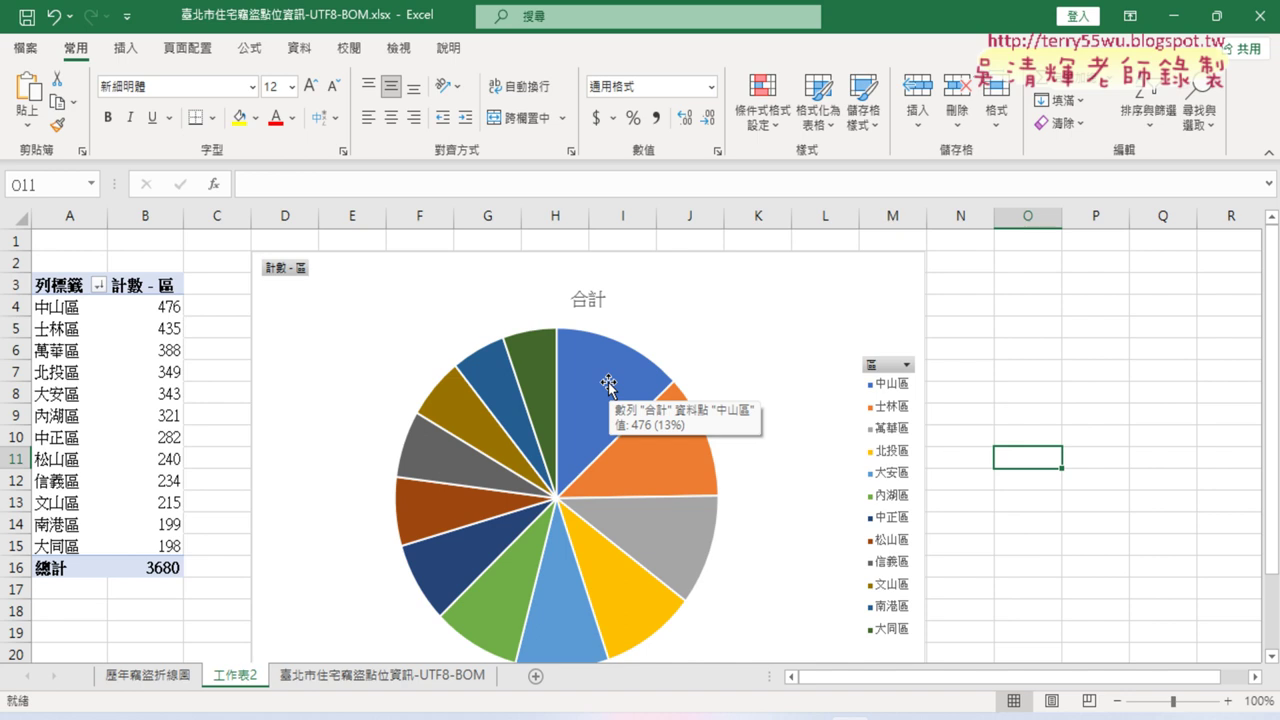
Add 新增資料圖說文字 callout labels showing district and percentage to every pie slice
right_click(608, 384)
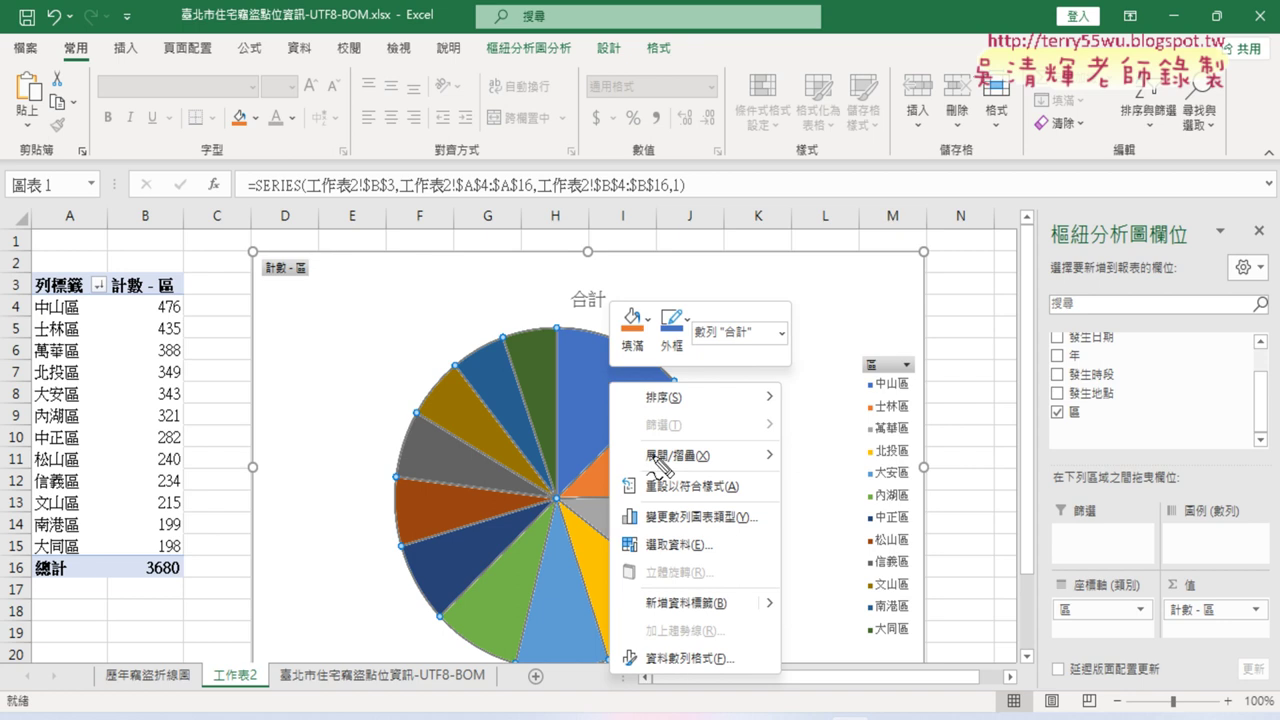
mouse_move(728, 620)
mouse_down()
mouse_move(636, 610)
mouse_move(742, 608)
mouse_up()
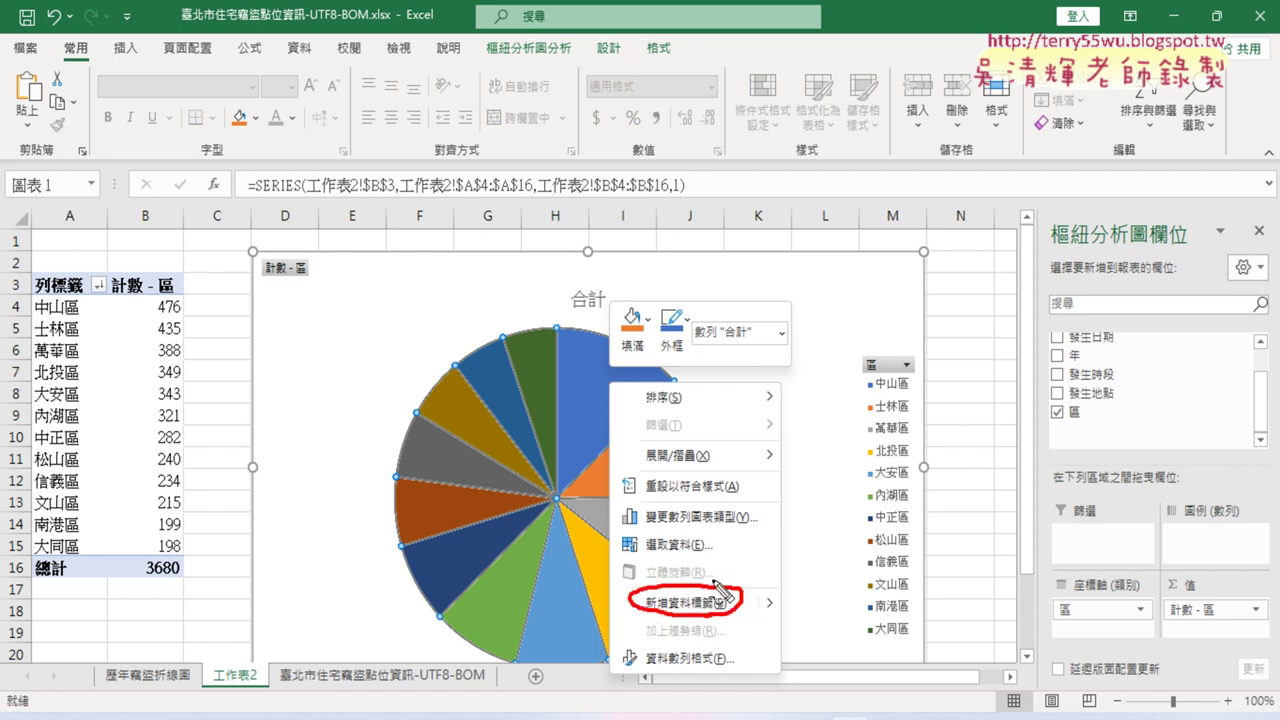
key(Escape)
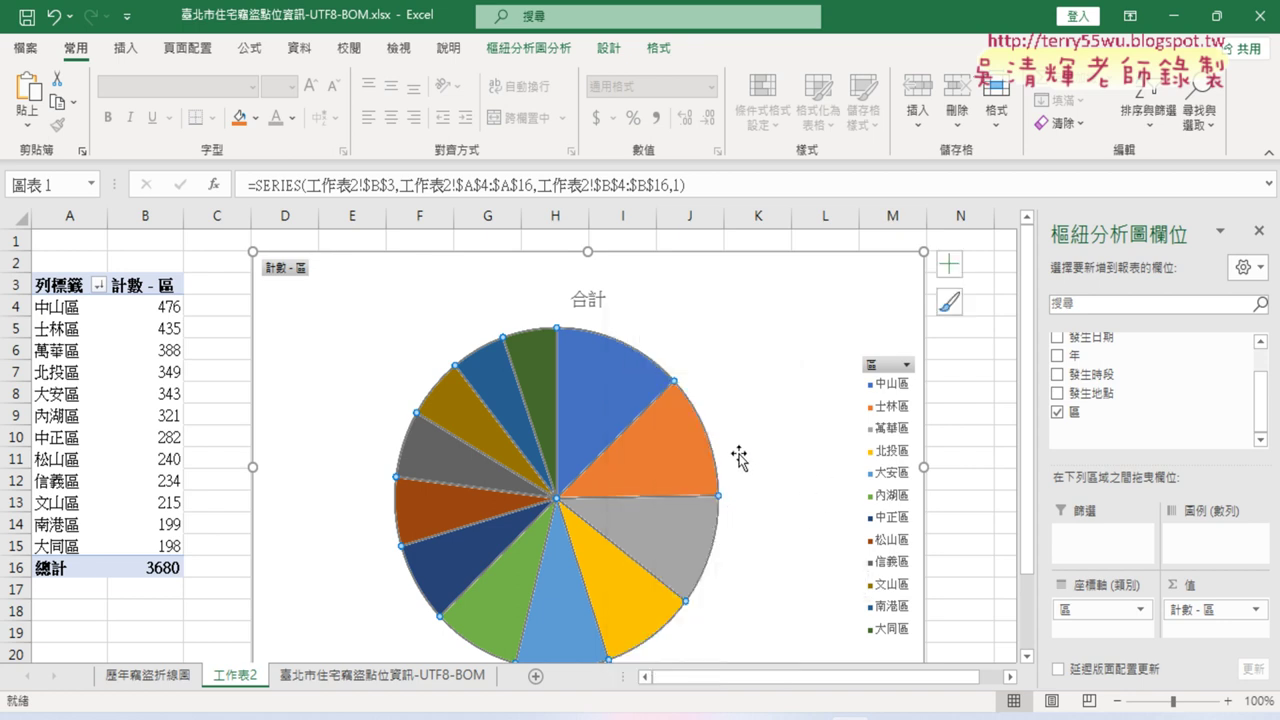
right_click(603, 385)
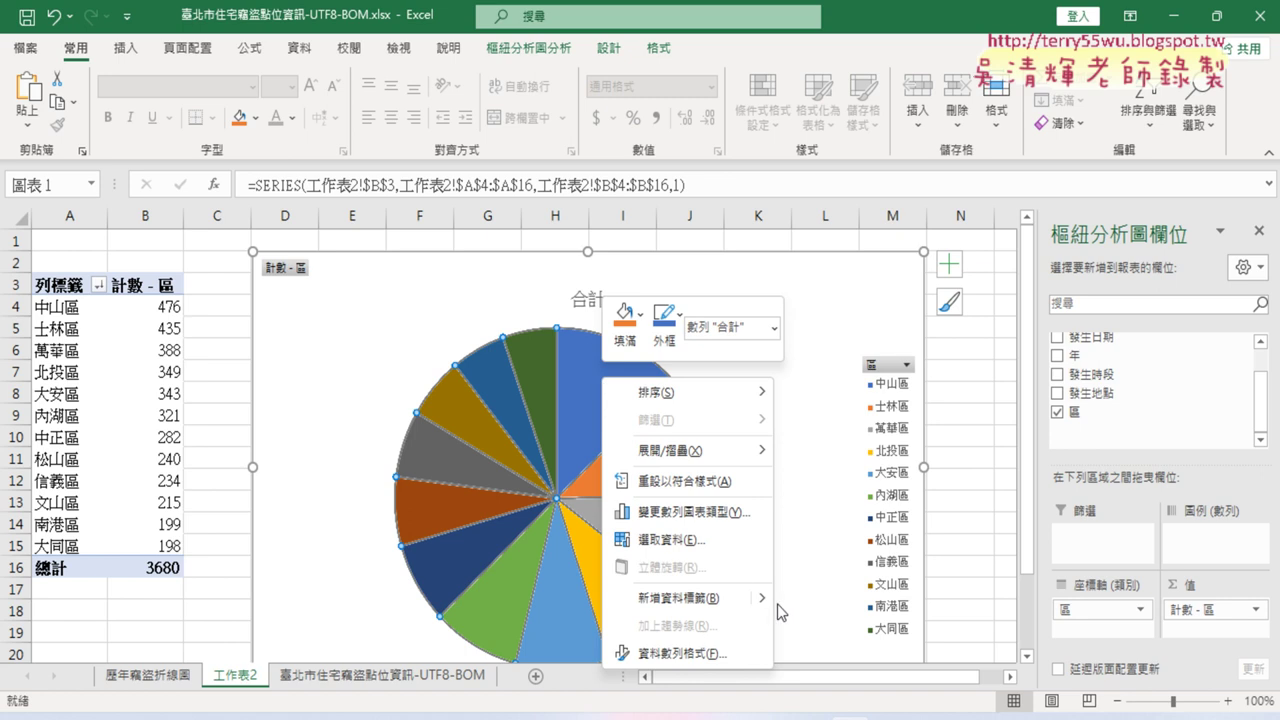
mouse_move(768, 600)
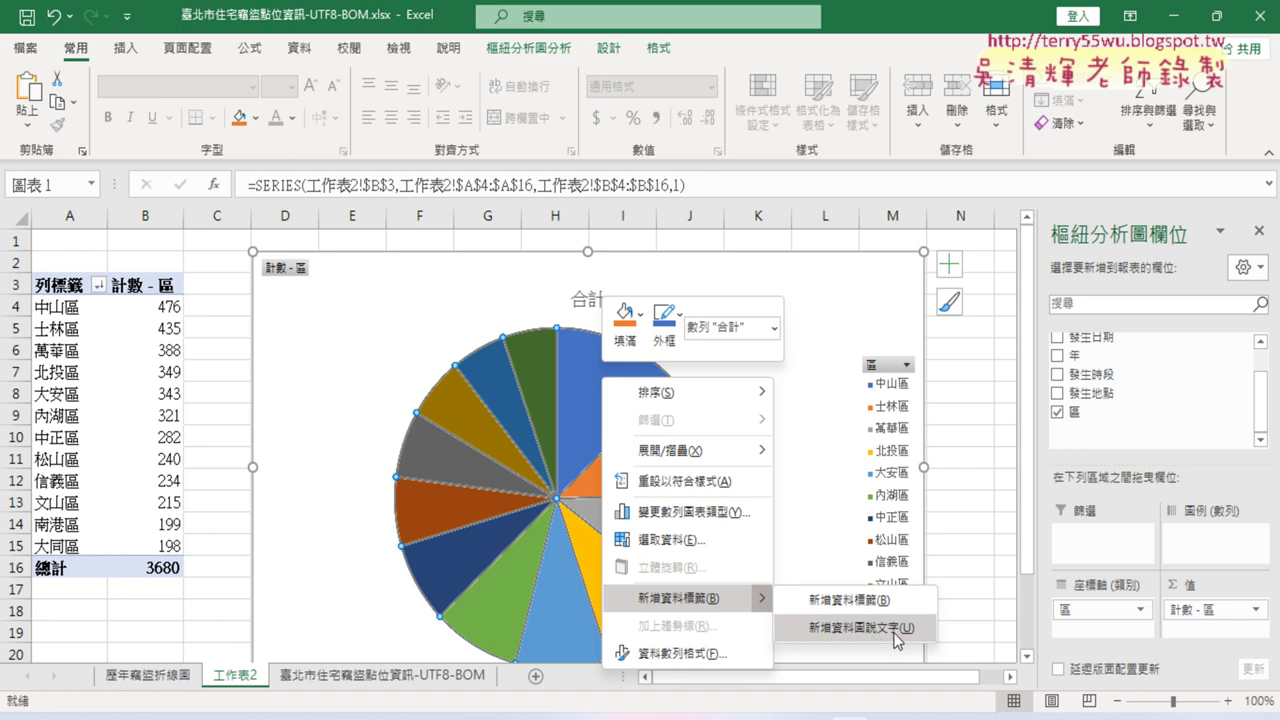
click(860, 628)
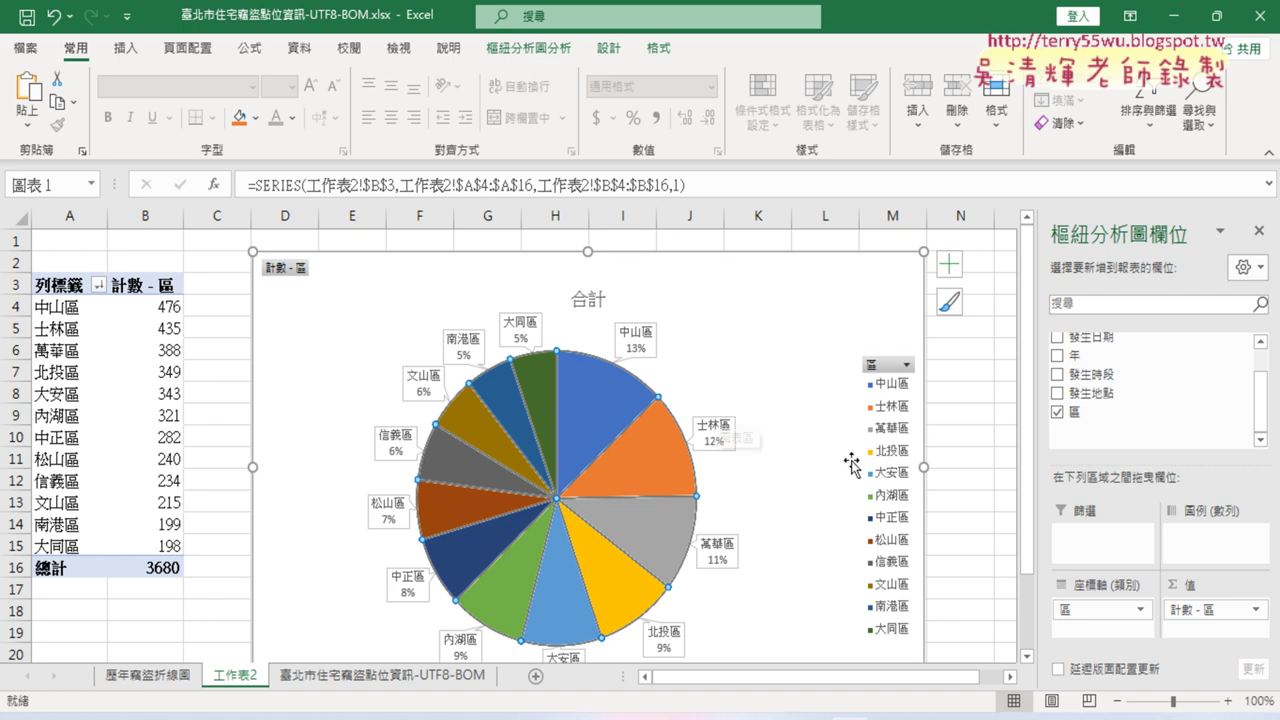
Remove the legend and change the chart title from 合計 to 各區比例圖, then select it
click(955, 279)
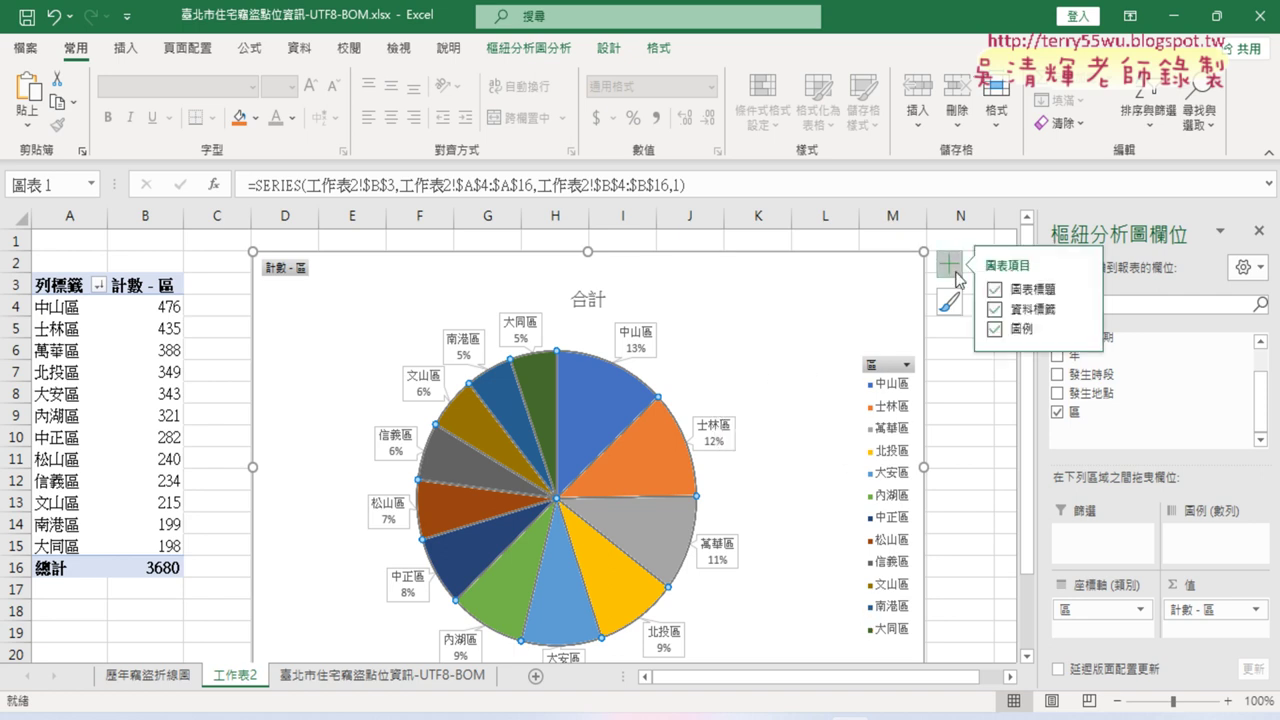
click(995, 331)
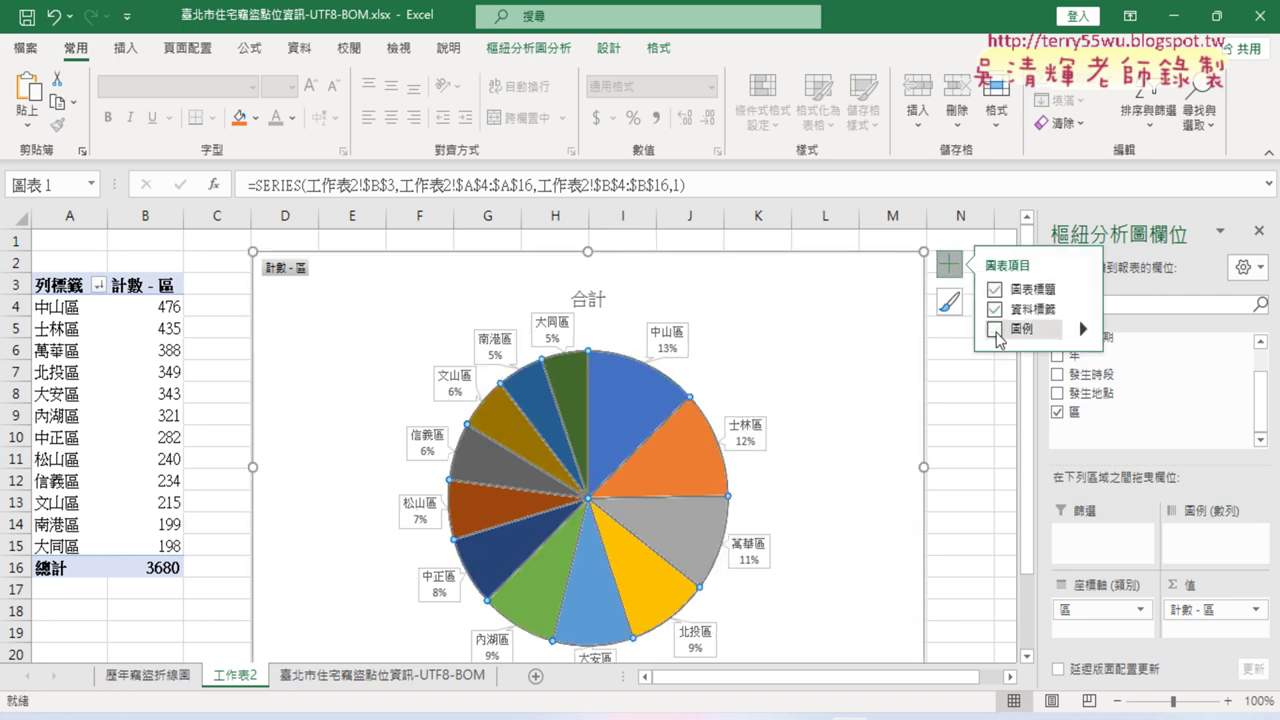
click(589, 300)
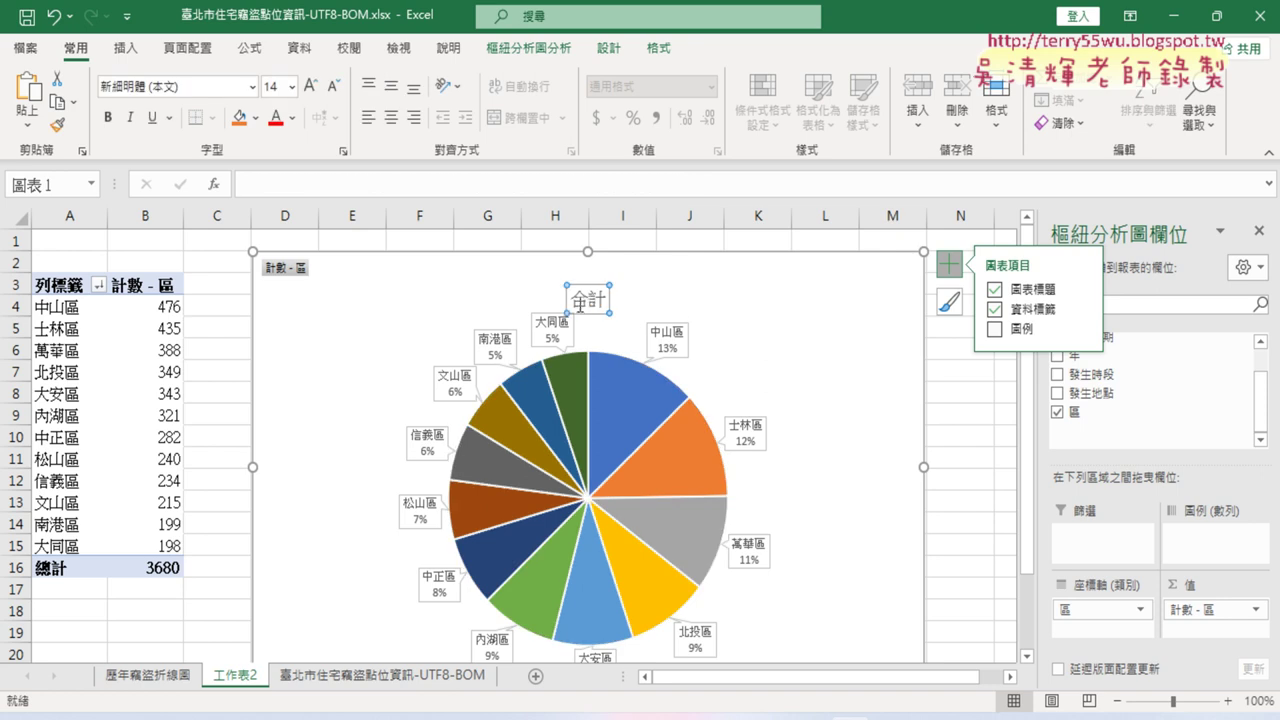
drag(577, 302, 615, 300)
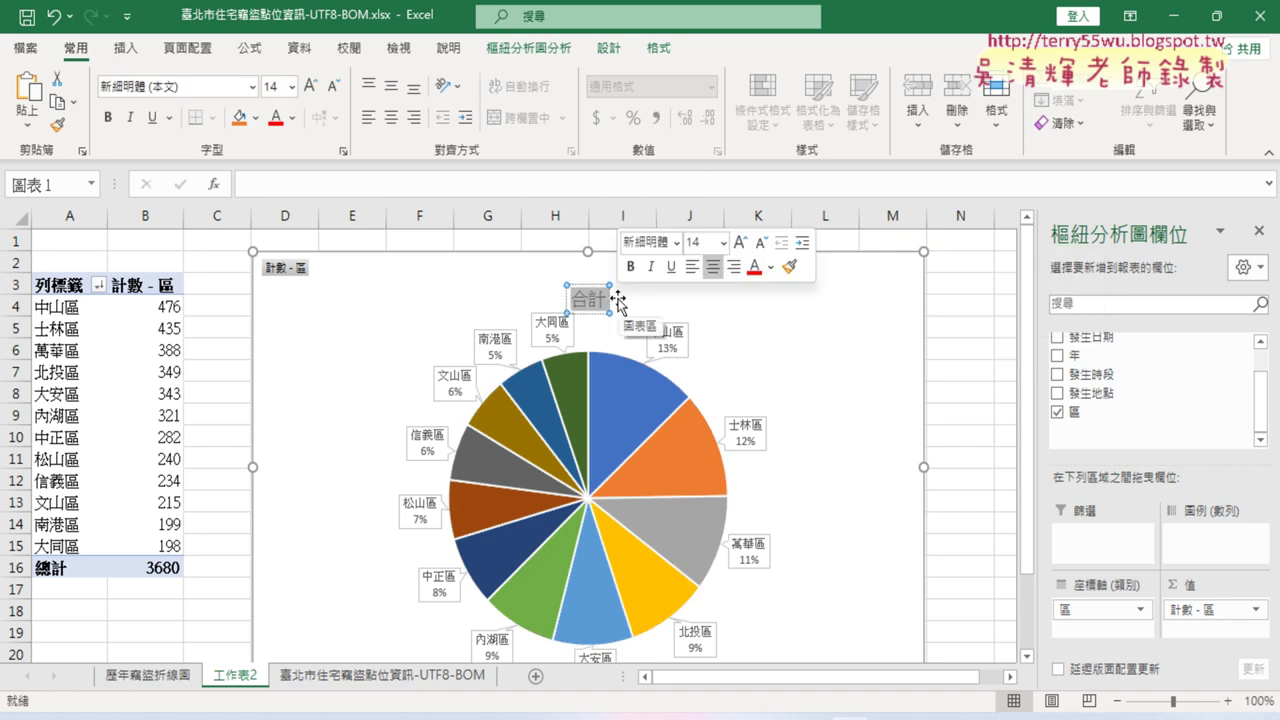
text(個)
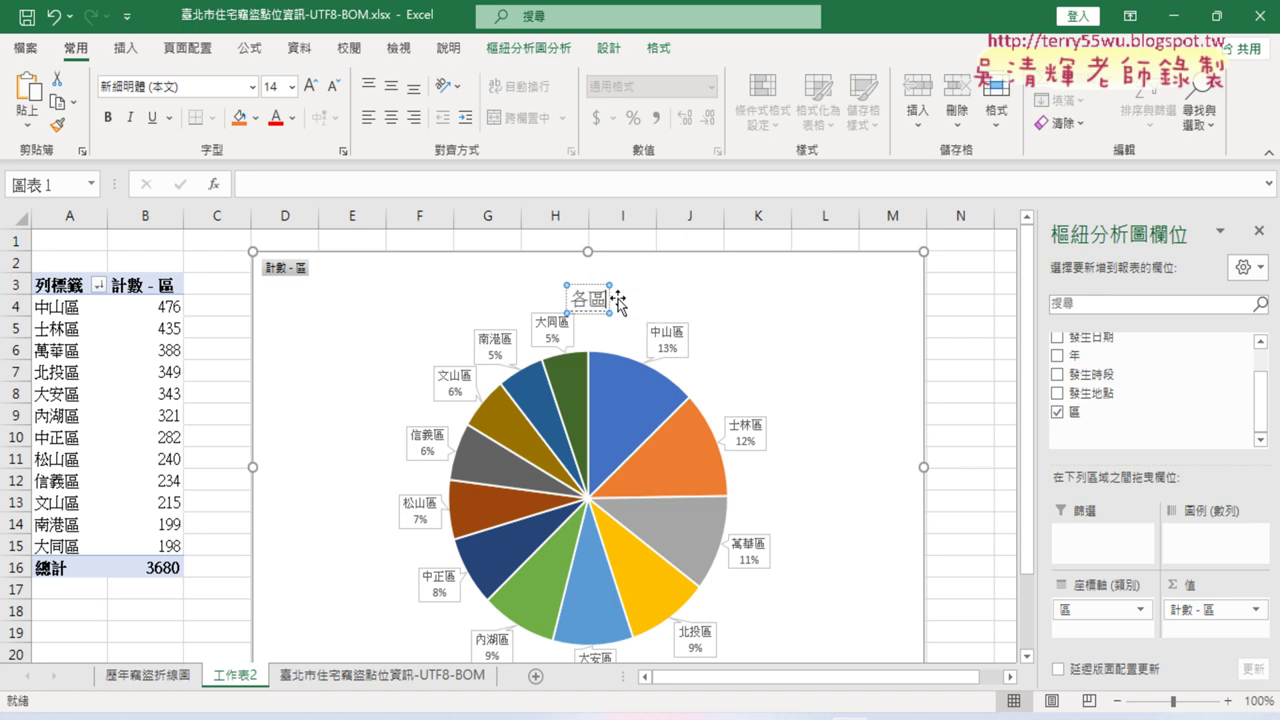
text(各區筆)
text(比例圖)
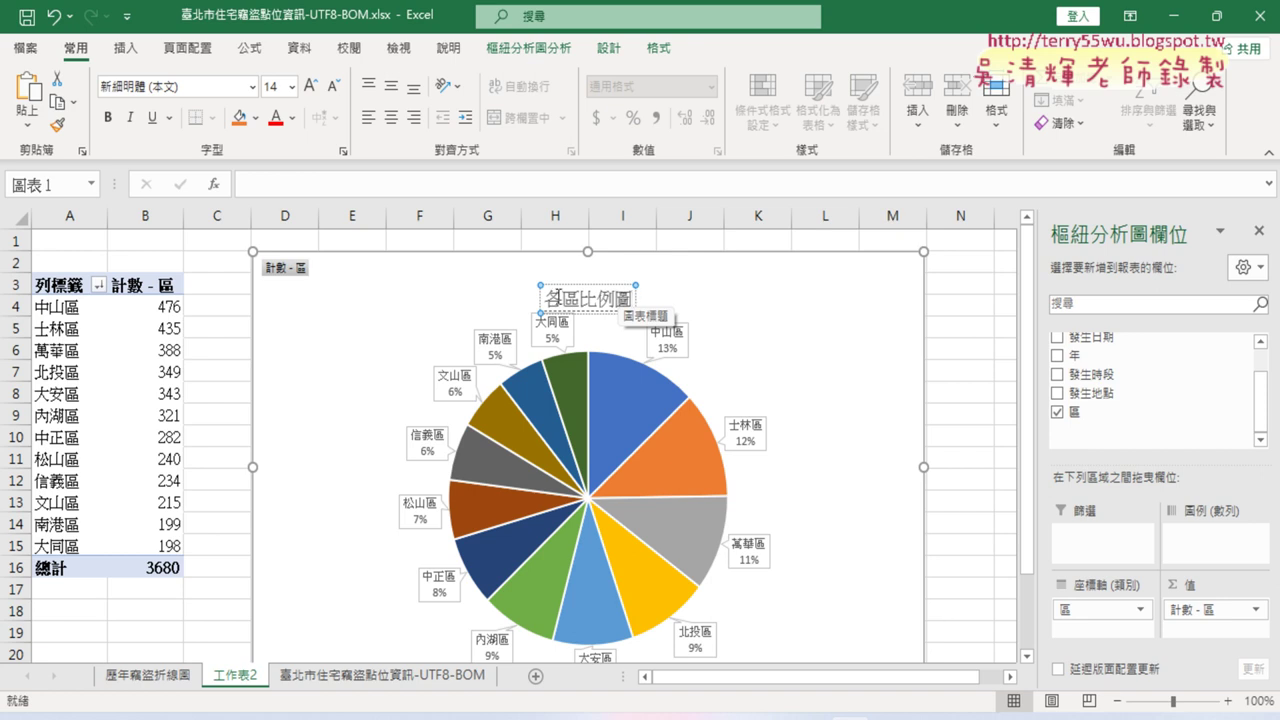
drag(548, 298, 664, 300)
key(ctrl+c)
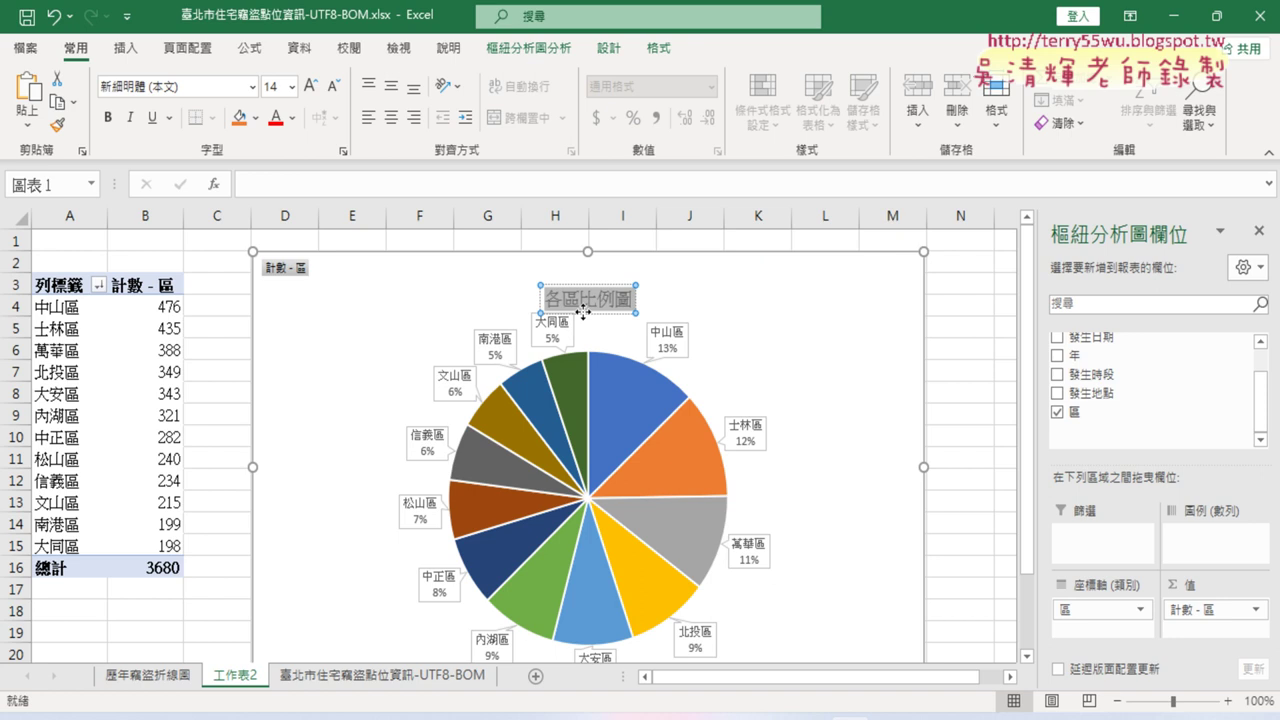
Rename the 工作表2 sheet to 各區比例圖 by pasting the copied title
double_click(230, 675)
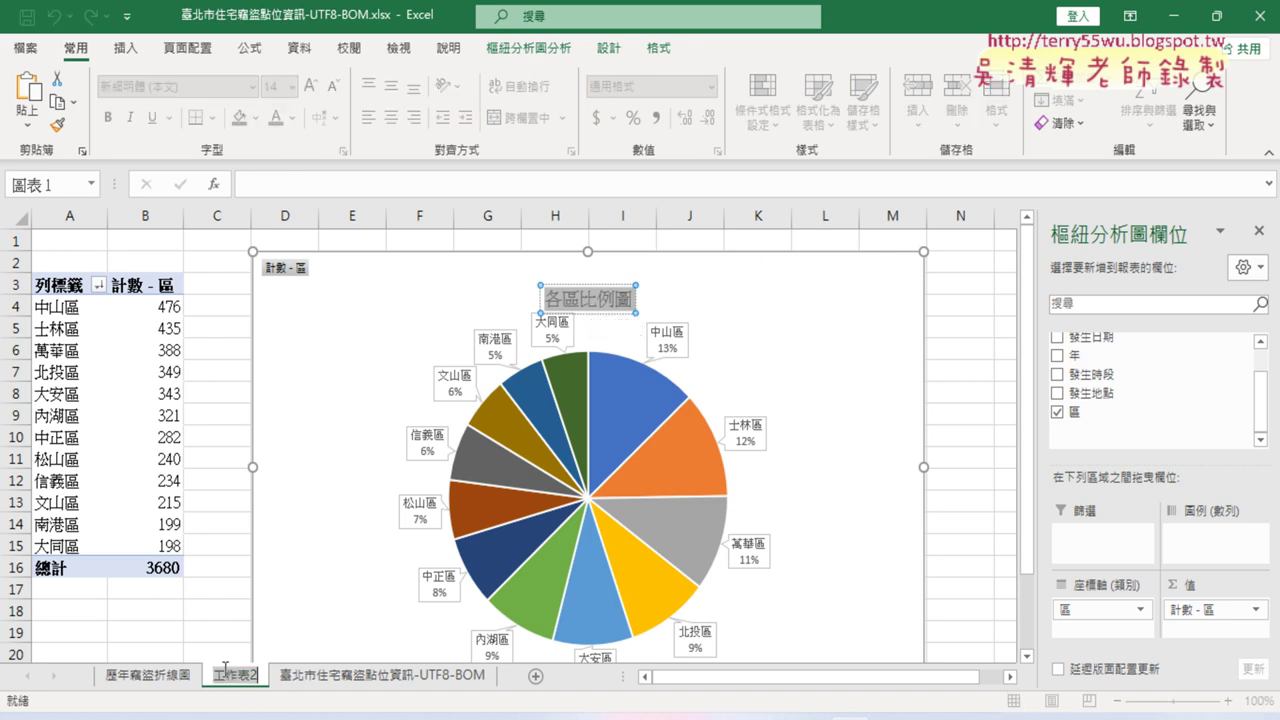
key(ctrl+v)
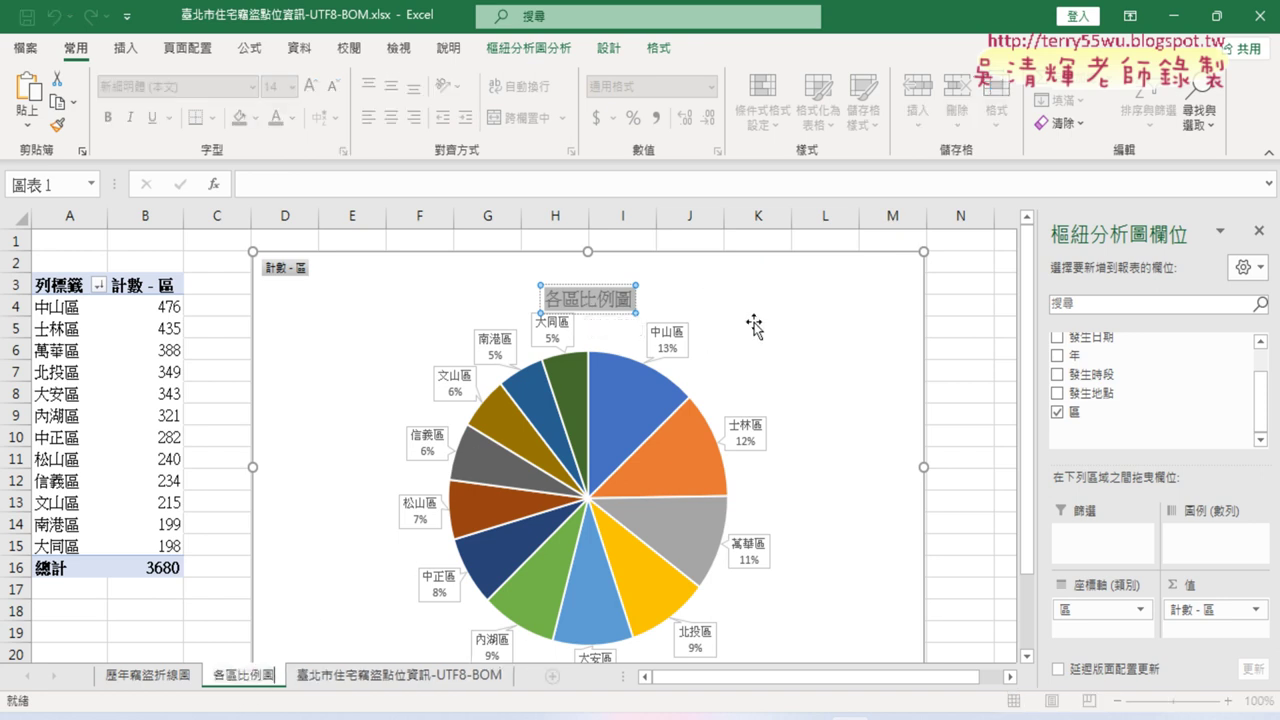
key(Return)
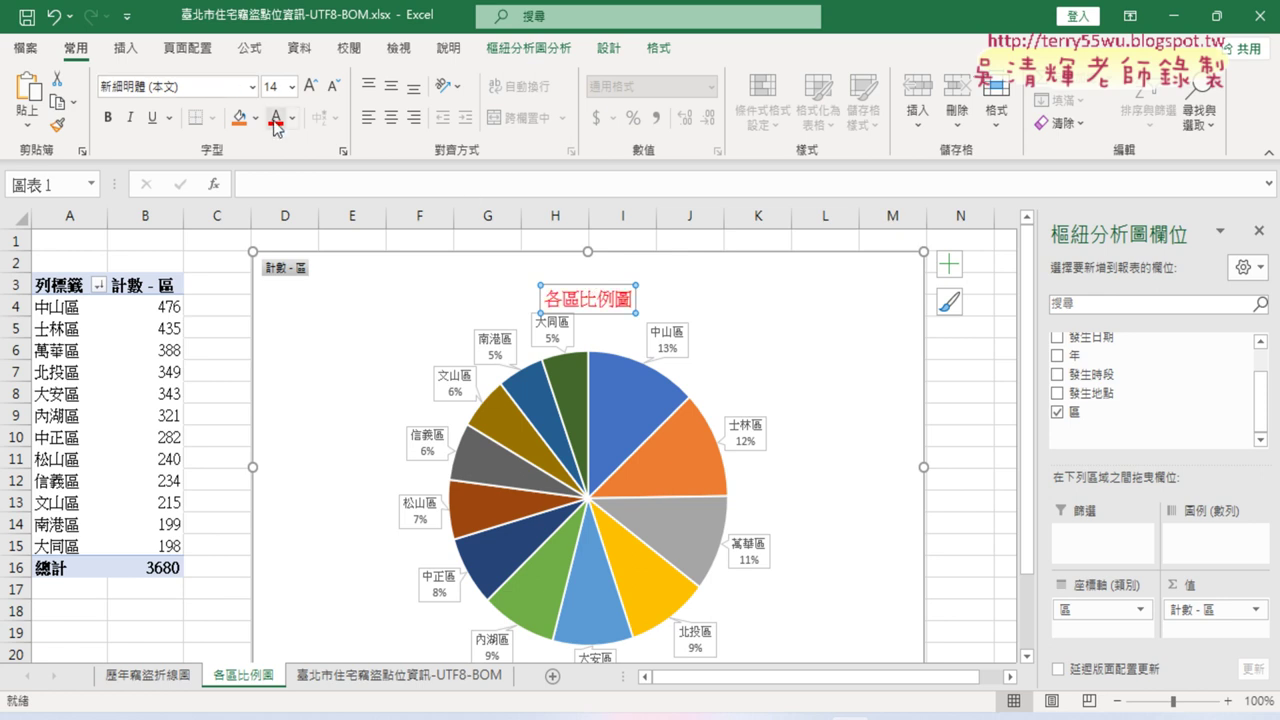
Make the chart title font size 20 and bold
click(292, 87)
click(288, 320)
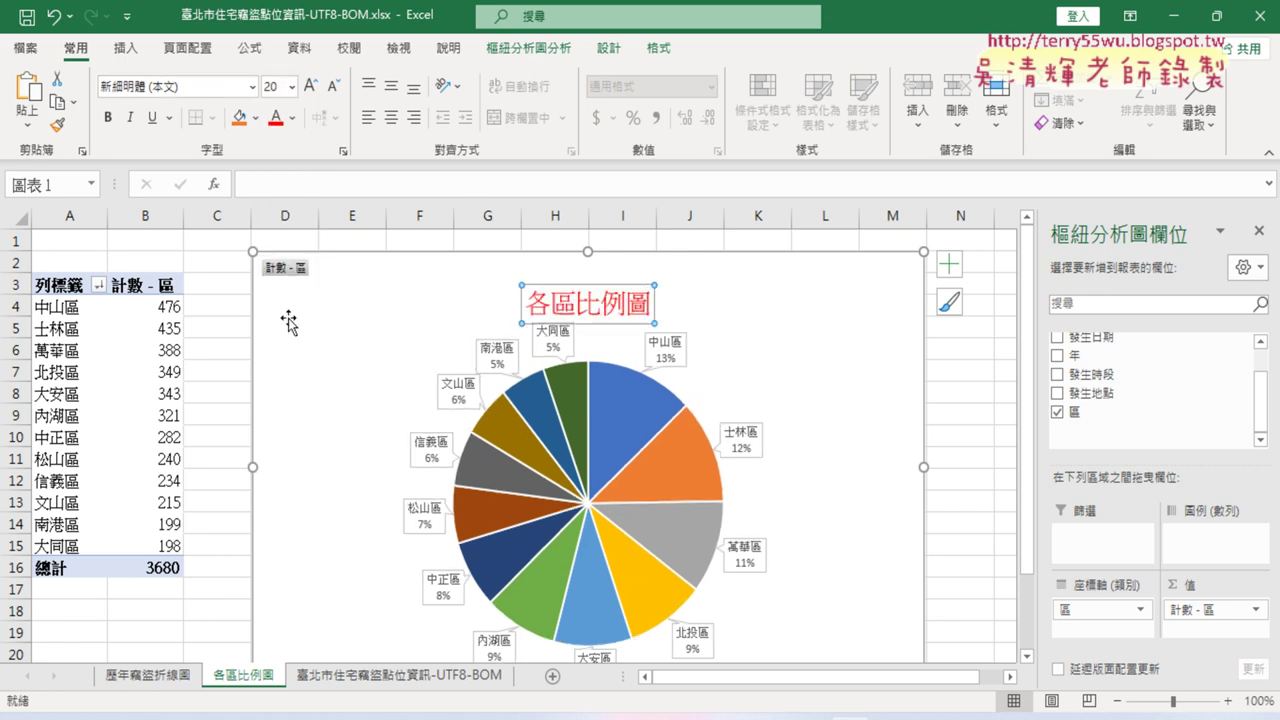
click(108, 117)
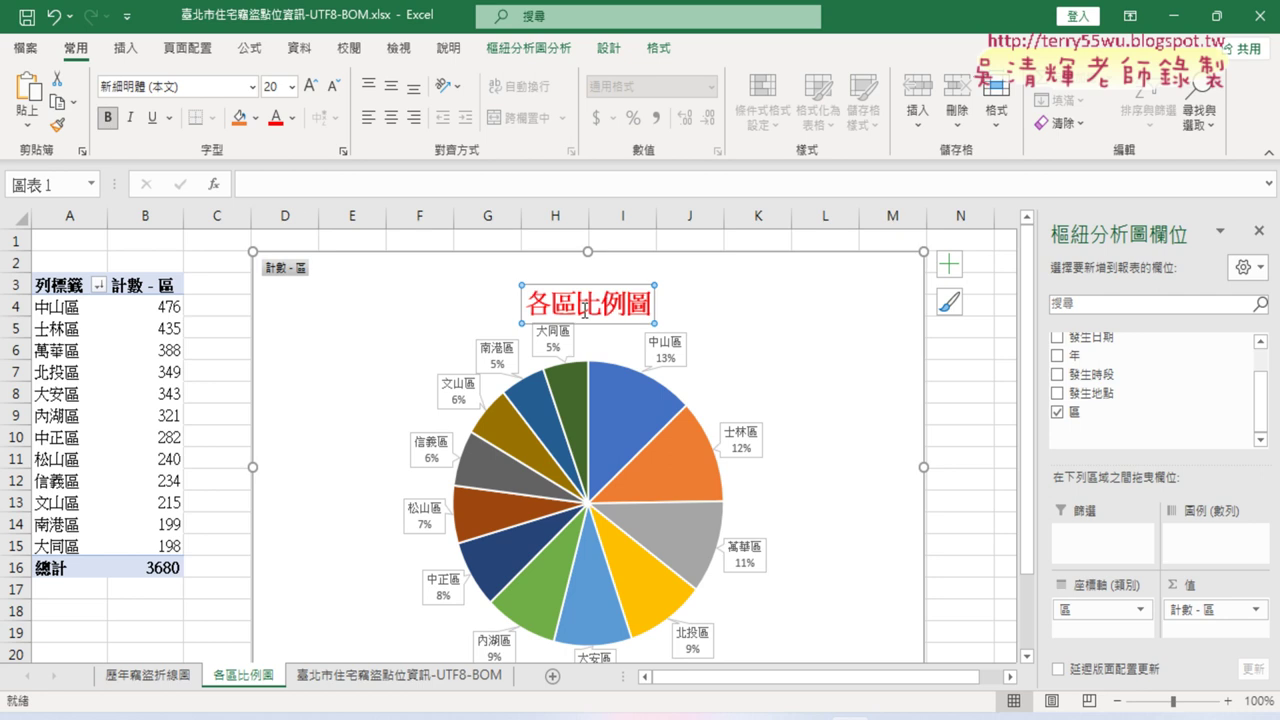
click(966, 399)
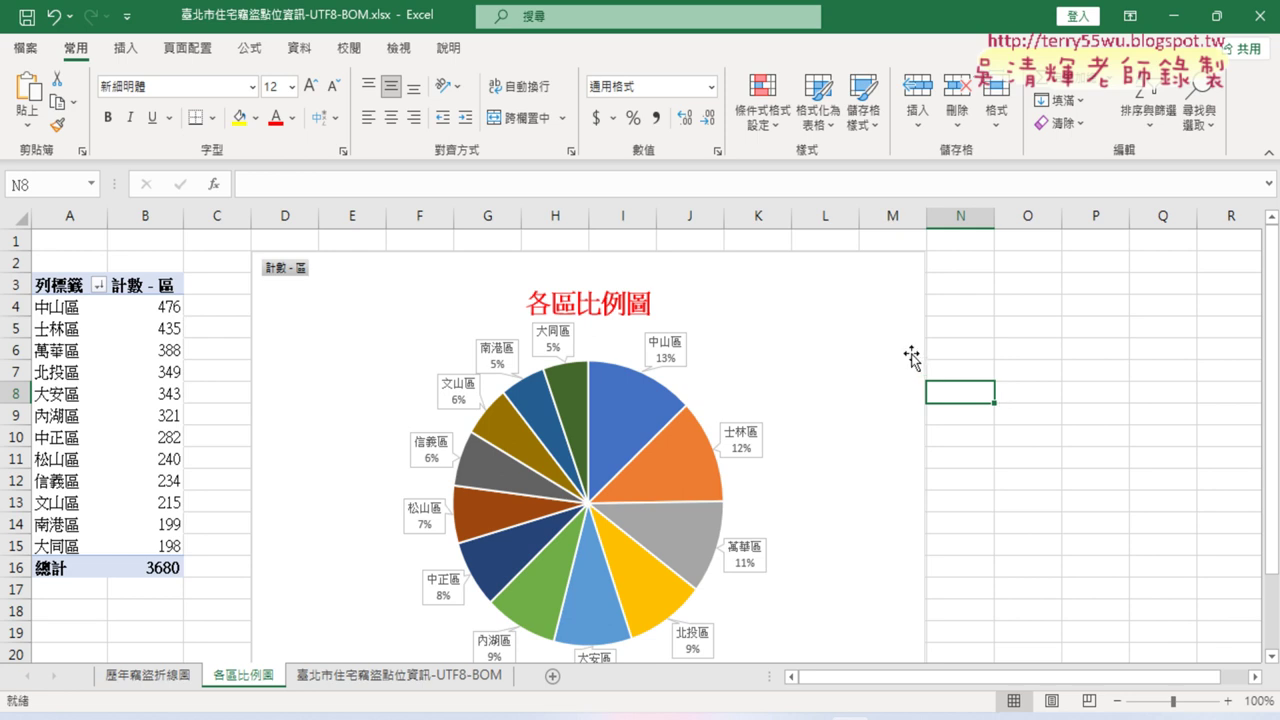
Undo three times, reverting the chart to its 合計 title with legend and no labels
mouse_move(621, 395)
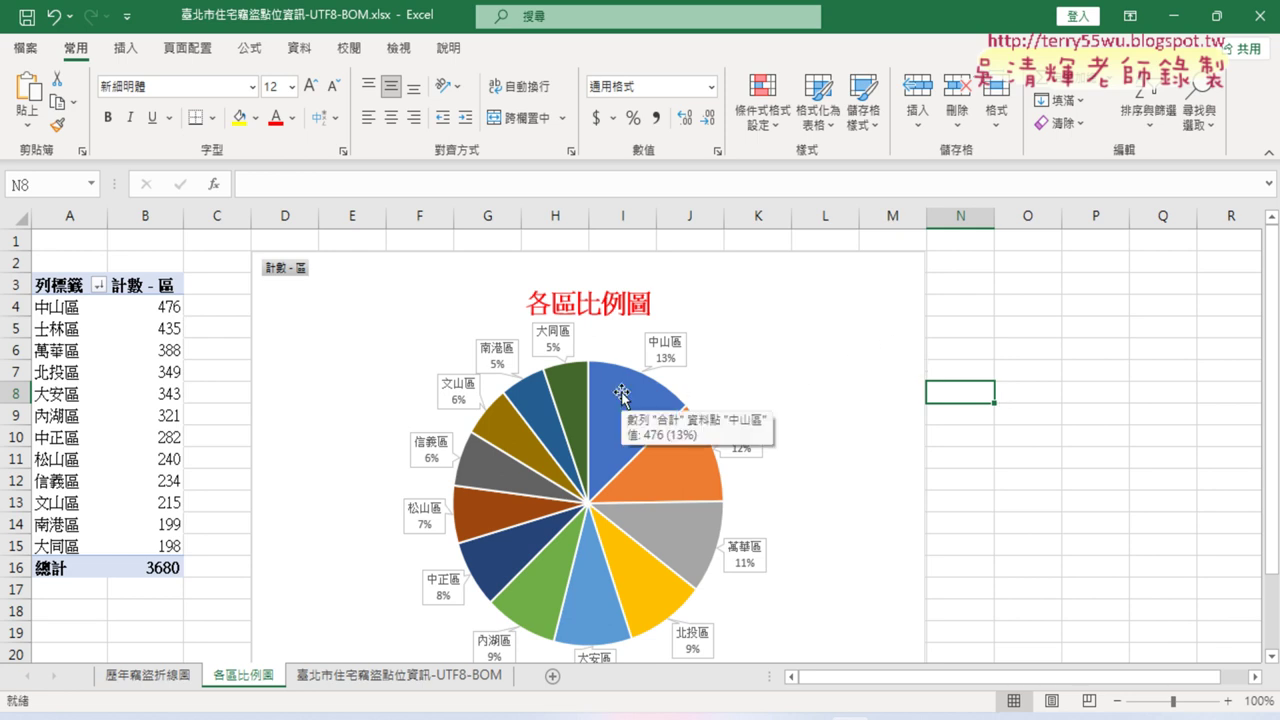
right_click(629, 408)
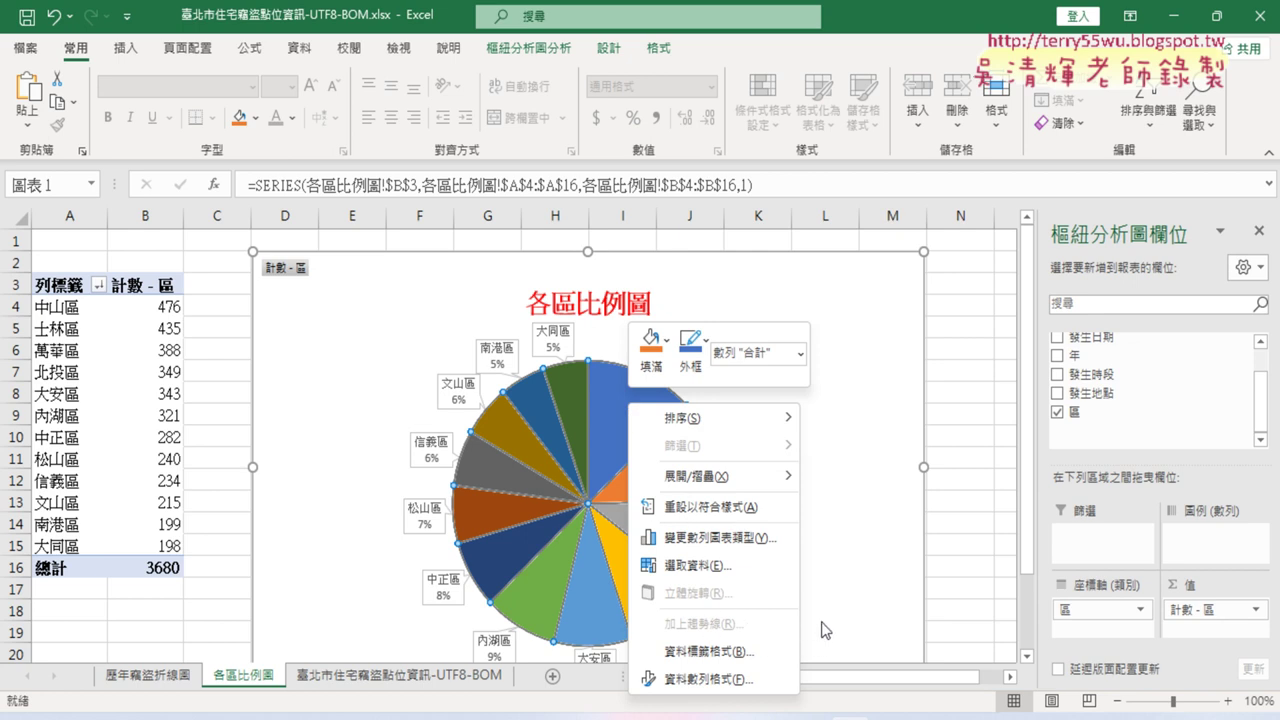
key(Escape)
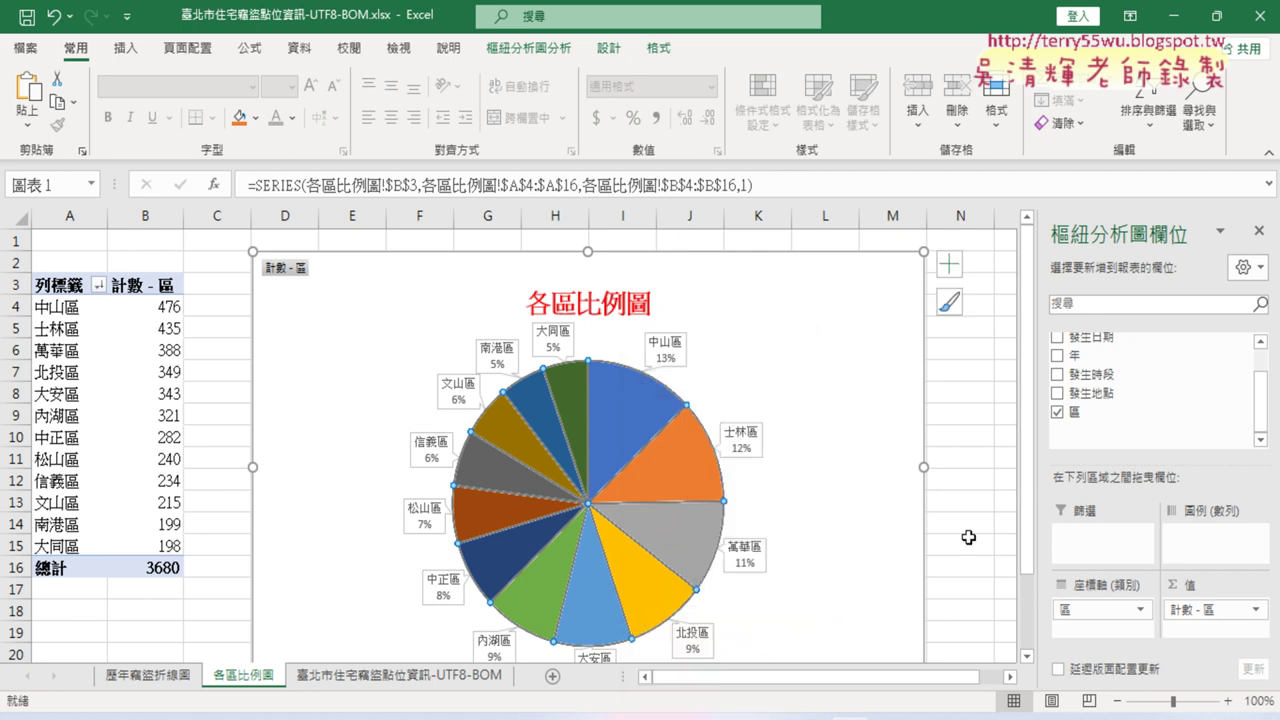
key(ctrl+z)
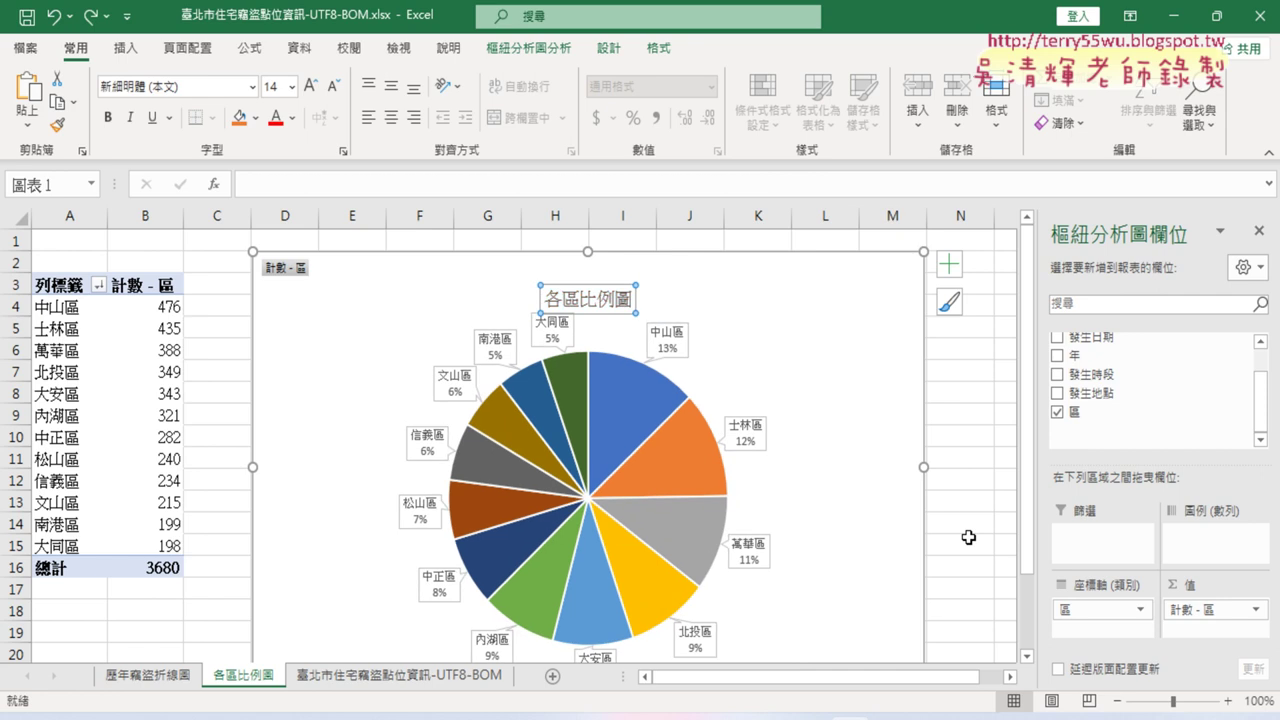
key(ctrl+z)
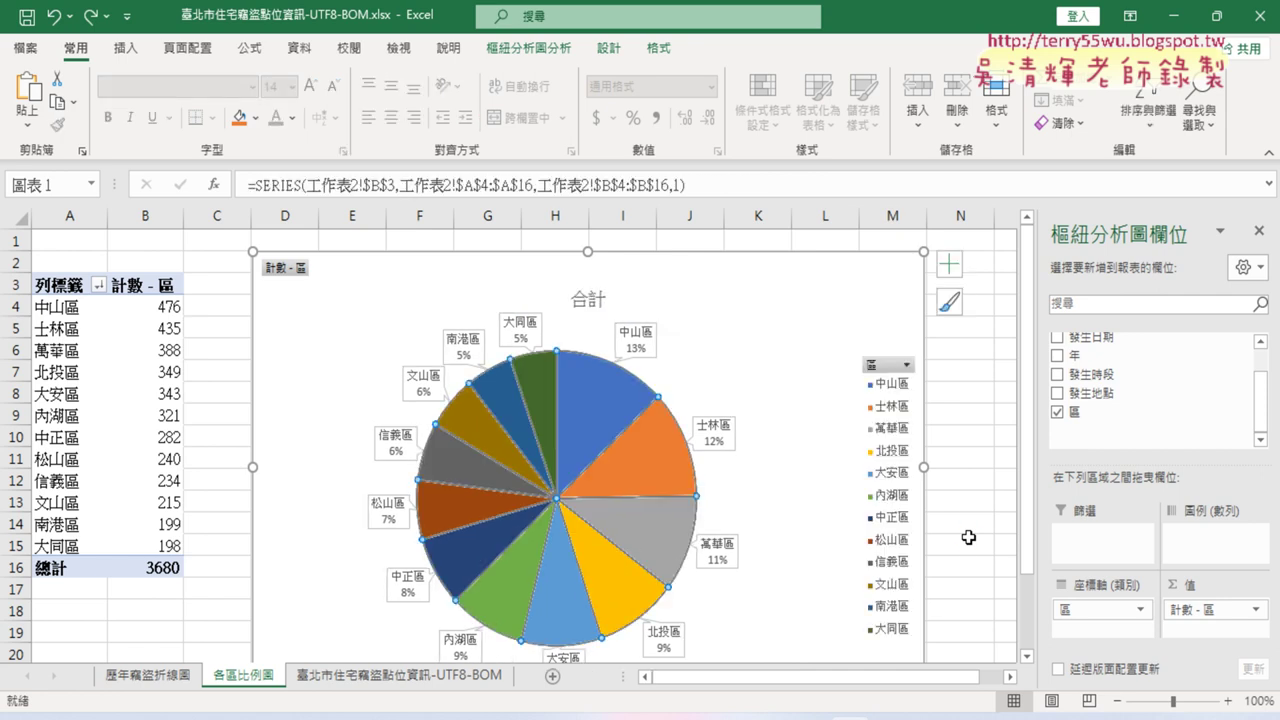
key(ctrl+z)
Add callout data labels to the pie slices again
right_click(592, 408)
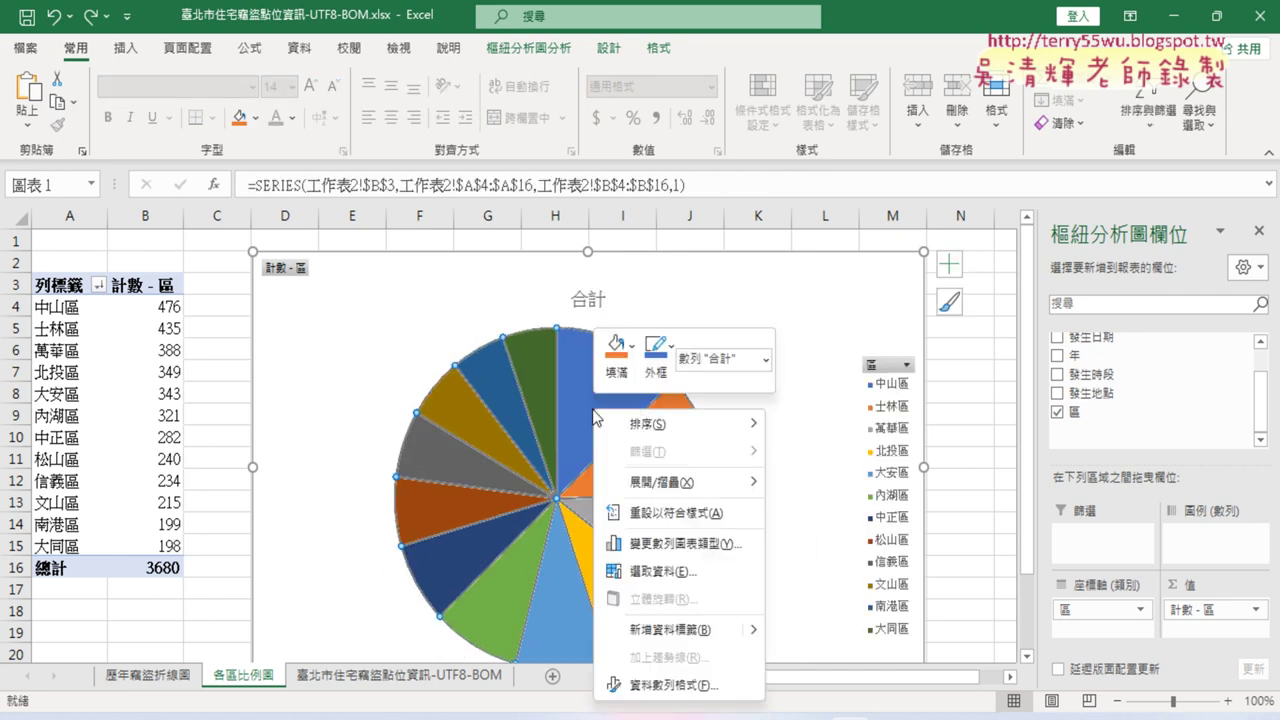
mouse_move(752, 632)
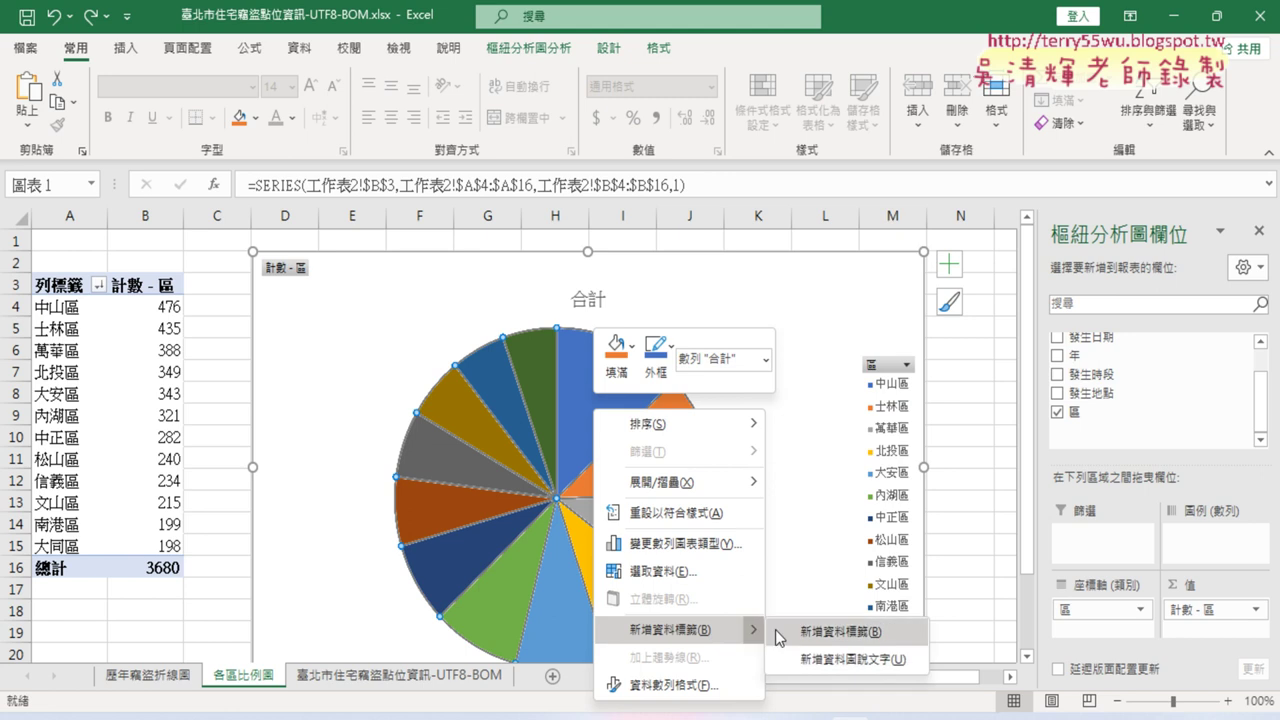
click(857, 668)
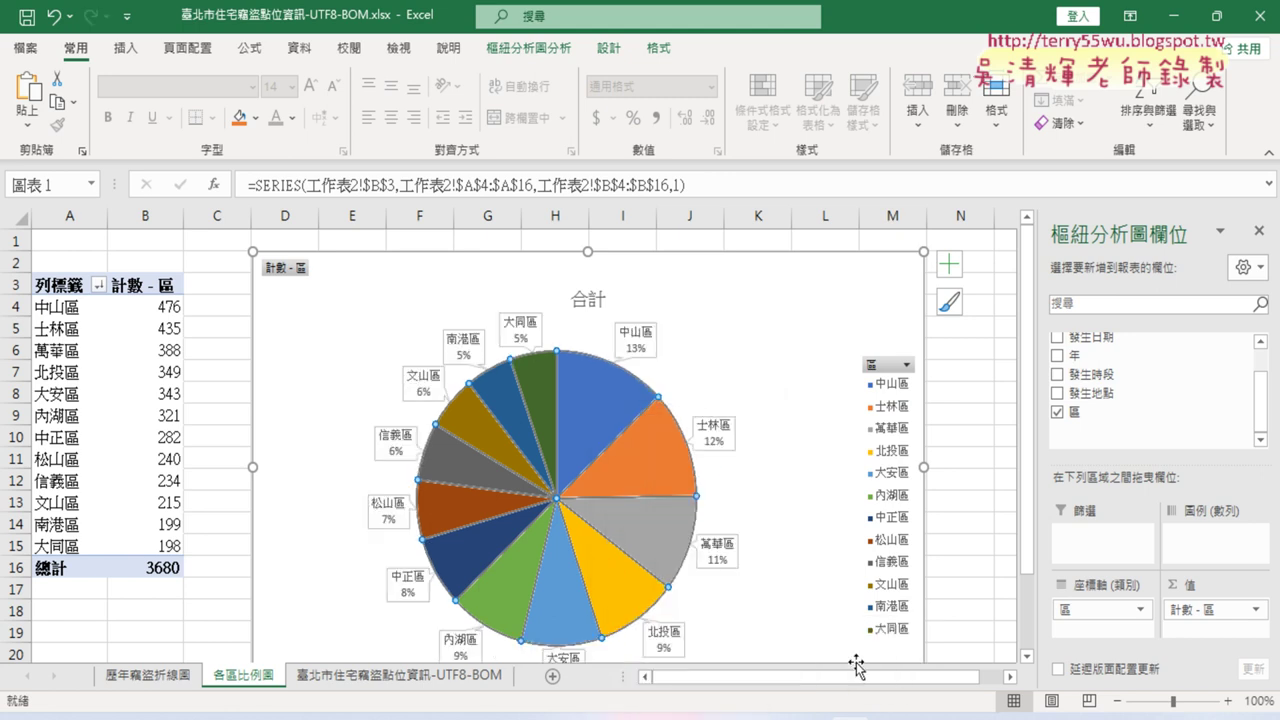
Replace the chart title 合計 with the pasted 各區比例圖
click(589, 300)
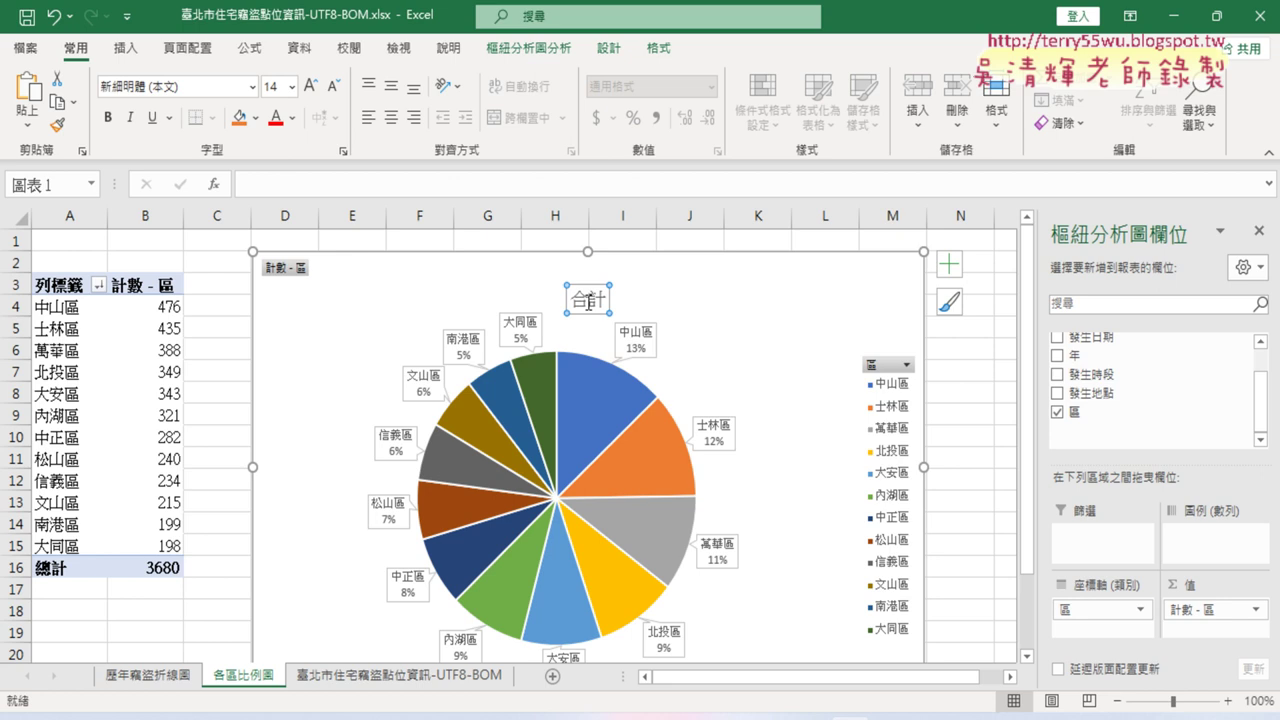
drag(574, 299, 607, 294)
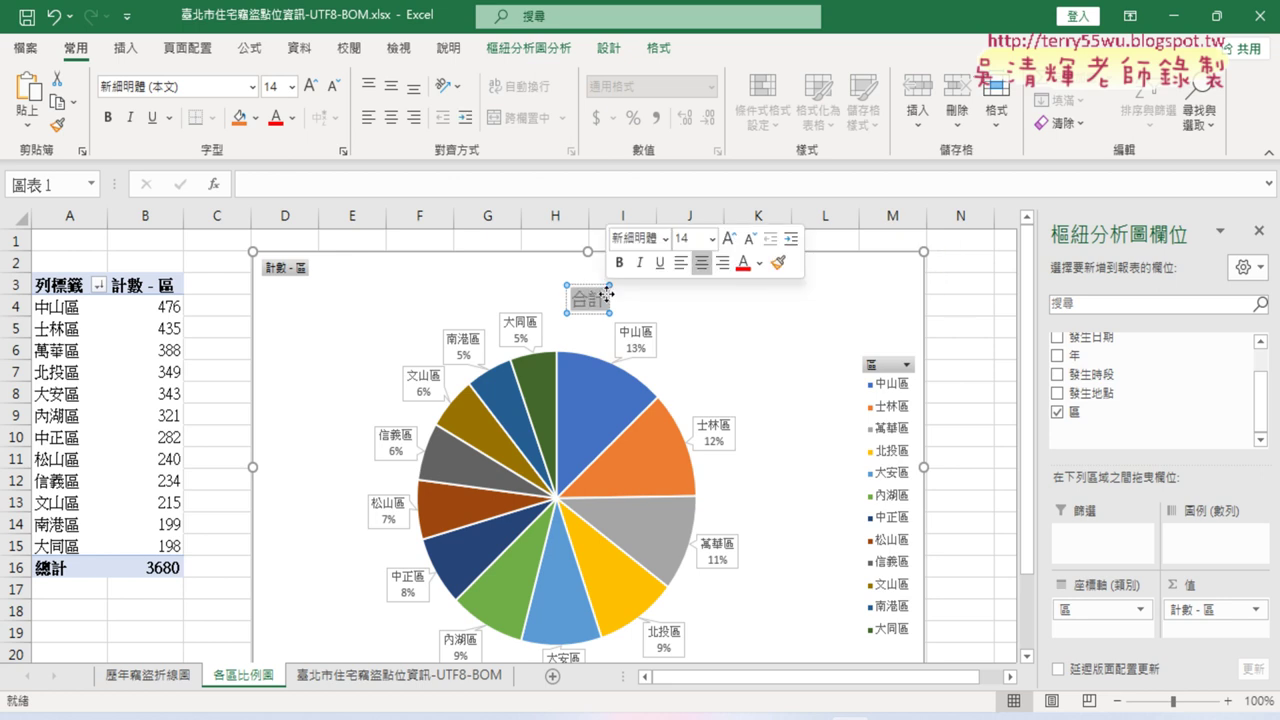
text(各區比例圖)
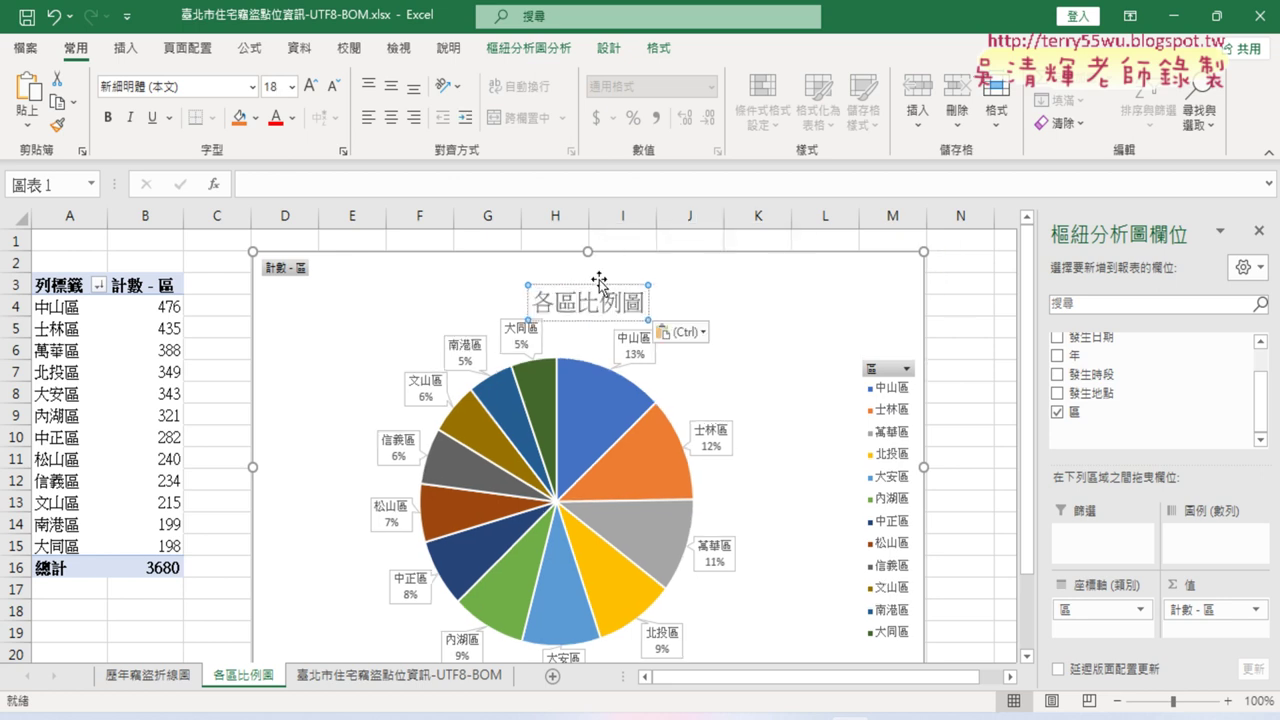
click(596, 285)
Make the title red, bold and size 20, and remove the legend
click(279, 119)
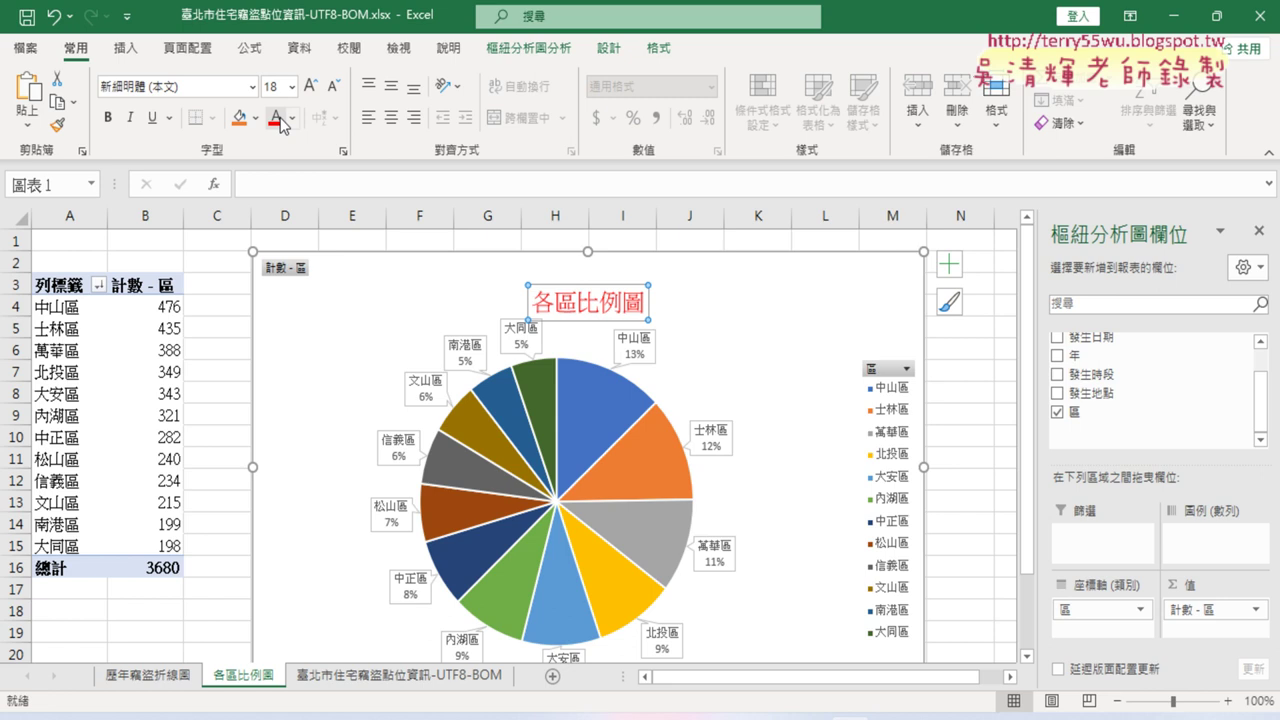
click(293, 87)
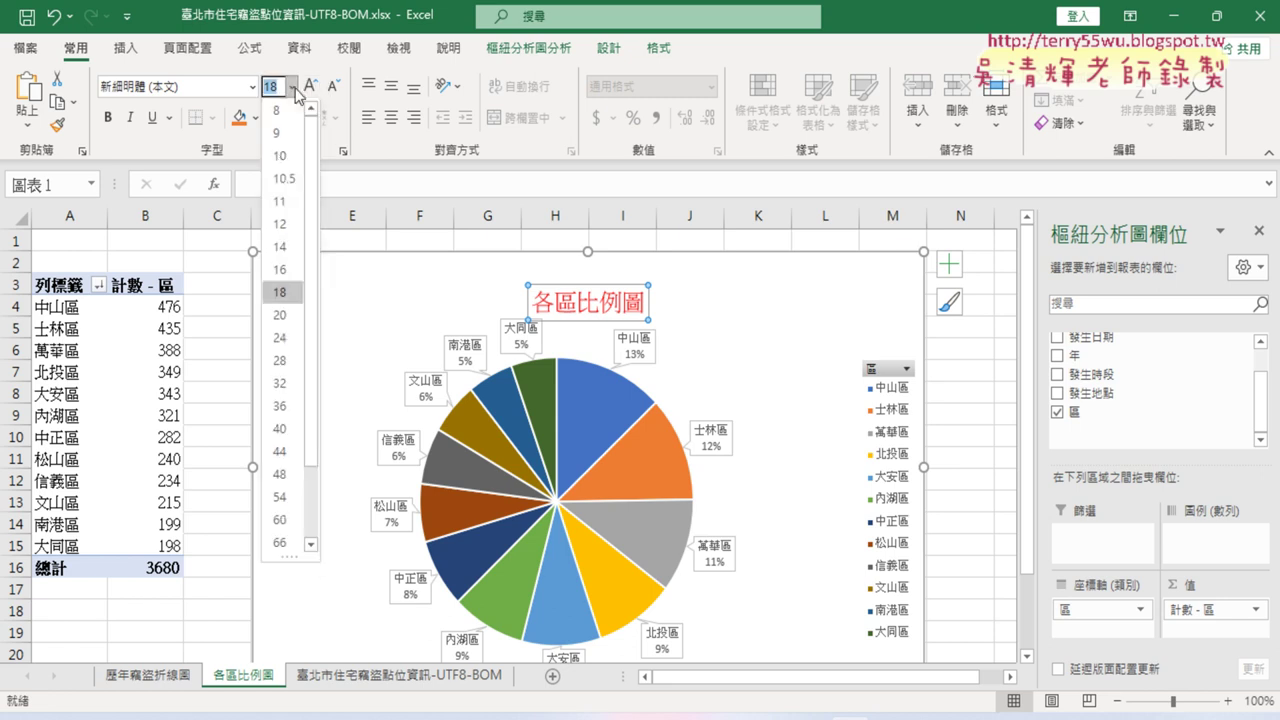
click(280, 315)
click(110, 118)
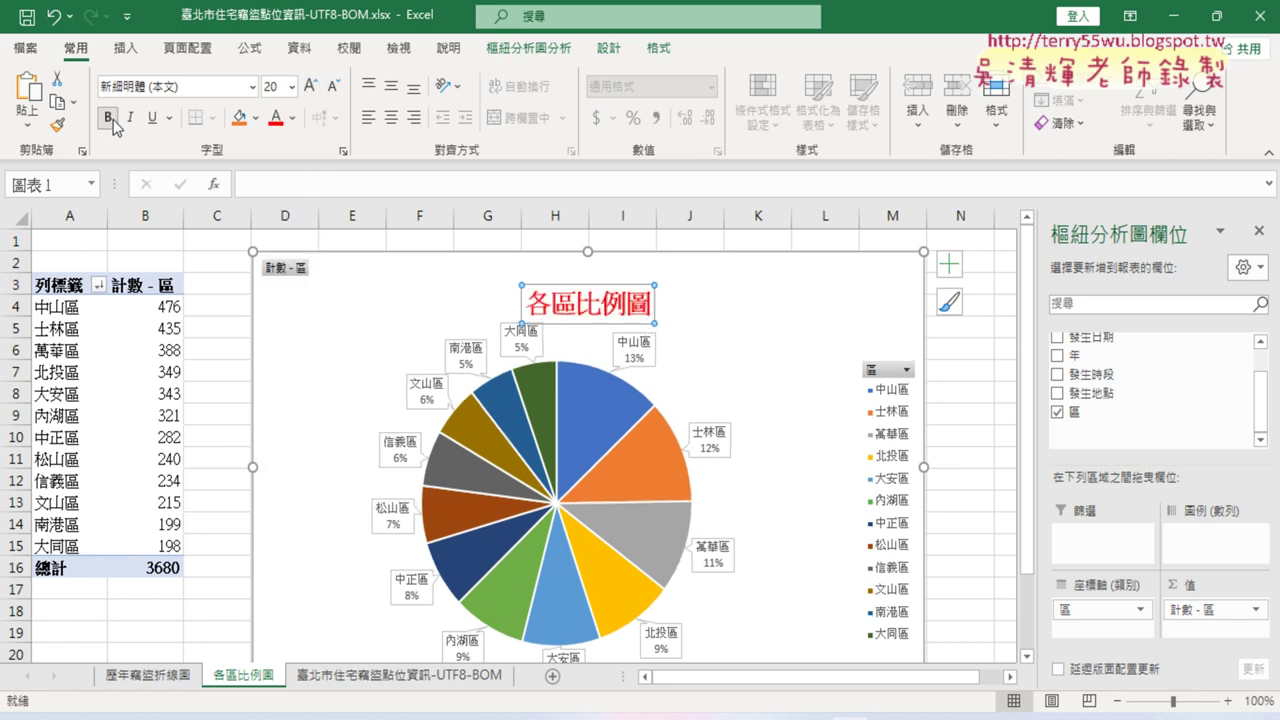
click(948, 270)
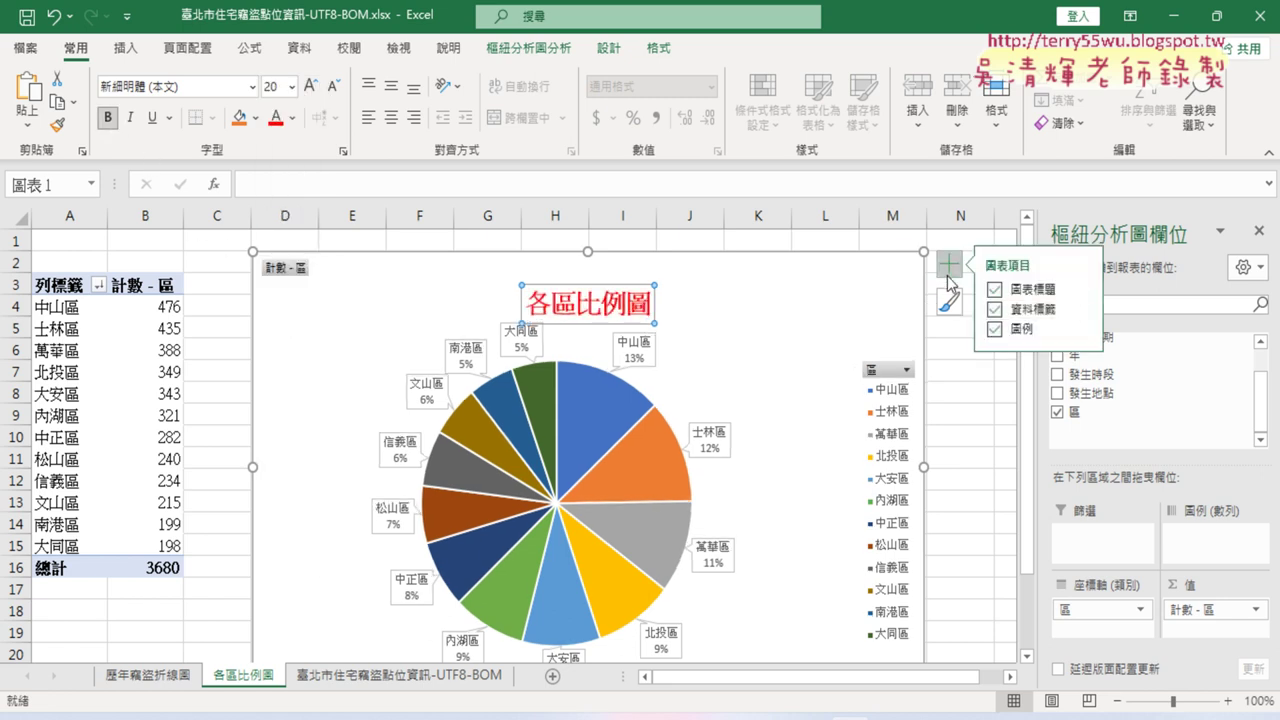
click(996, 325)
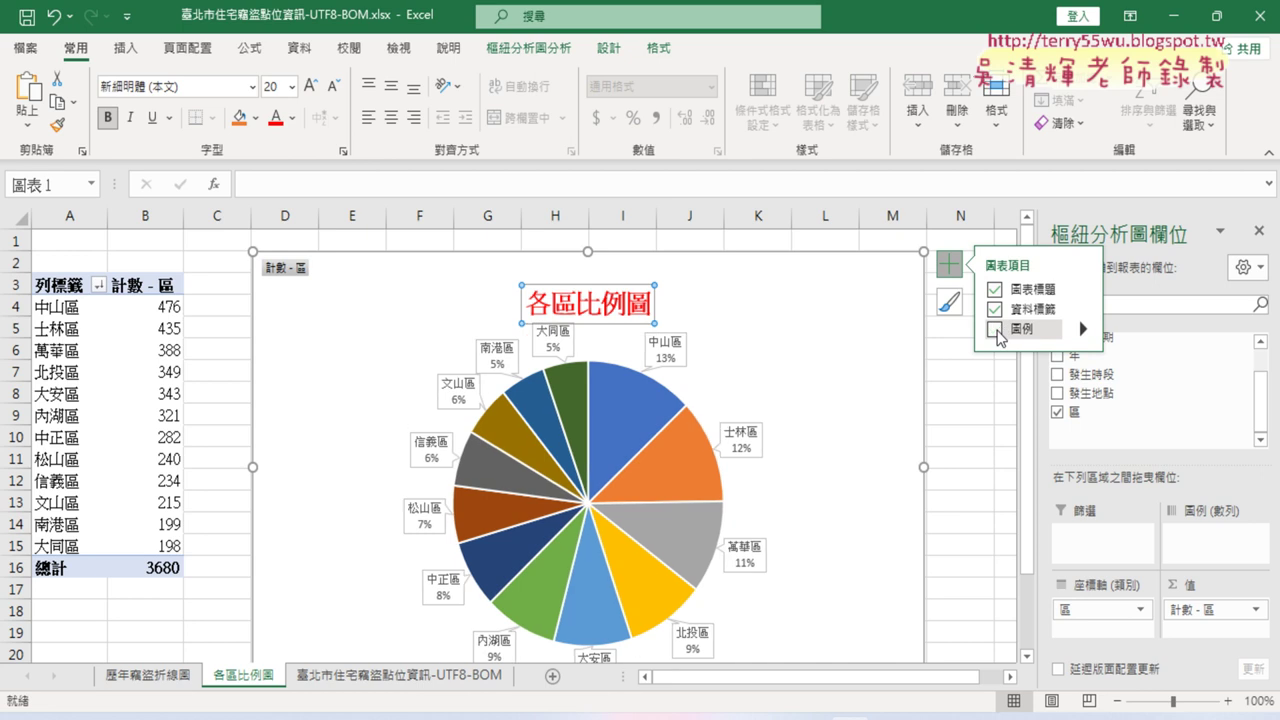